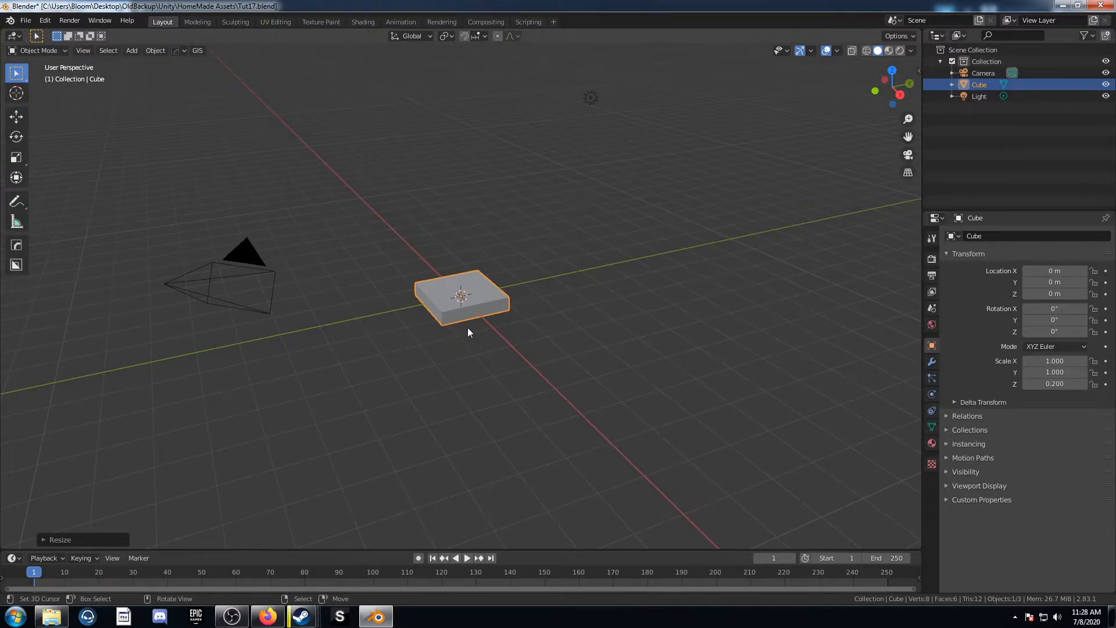
Step: Apply the cube's scale
key("ctrl+a")
left_click(484, 329)
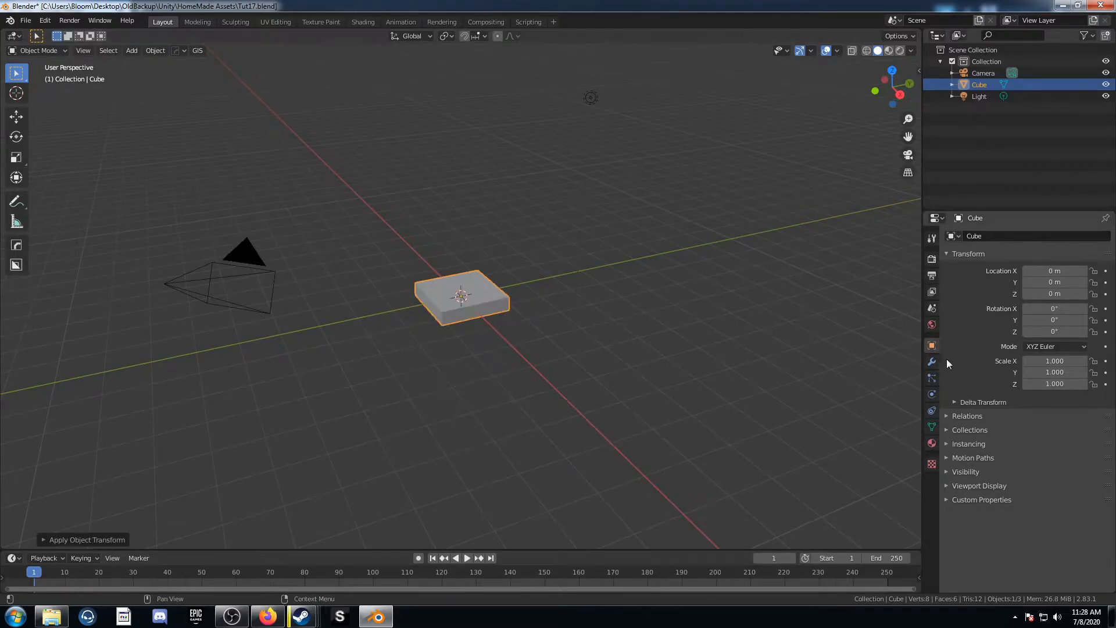
Step: Add a Bevel modifier to the cube with 5 segments
left_click(932, 361)
left_click(1006, 236)
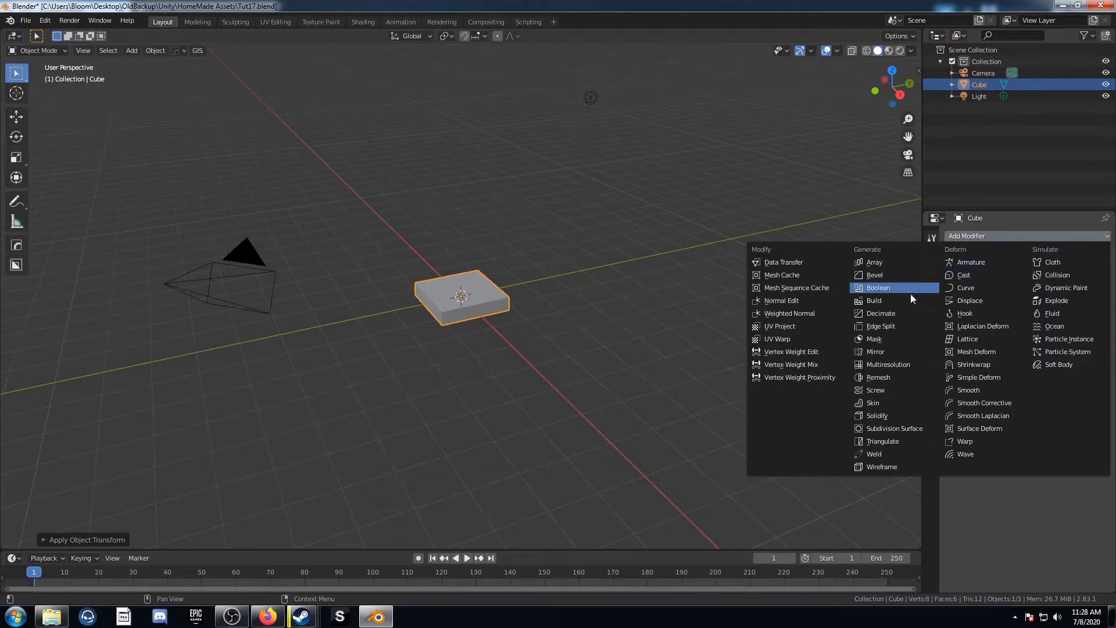
left_click(907, 276)
left_click(1061, 349)
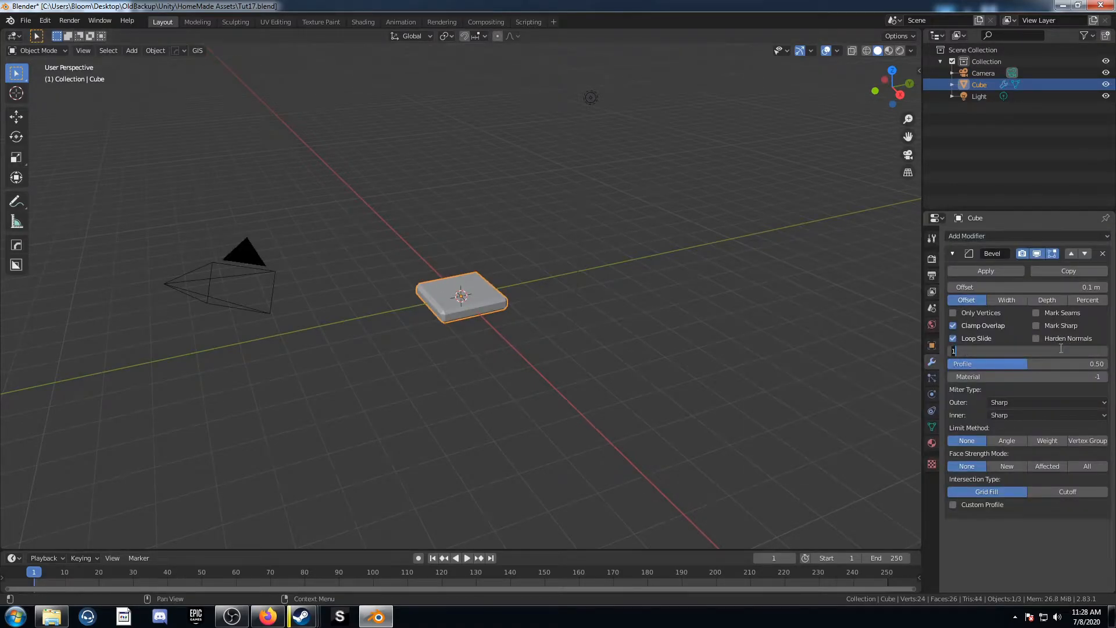
key("Return")
Step: Shade the cube smooth
right_click(504, 295)
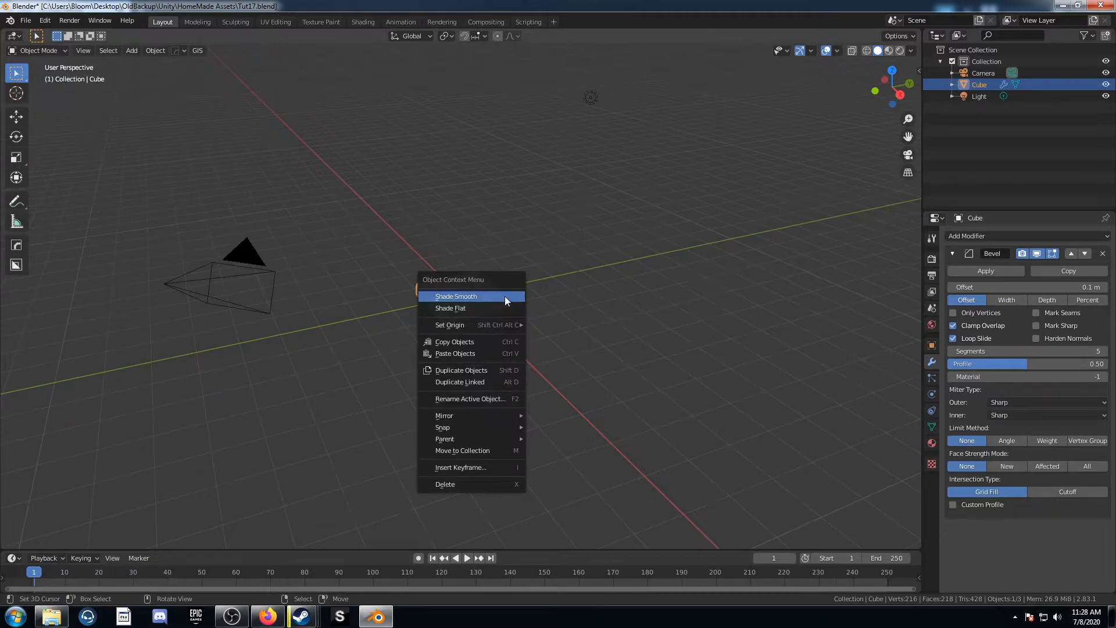
left_click(505, 296)
Step: Turn the outliner area into a 3D Viewport and the main viewport into a Shader Editor
left_click(935, 36)
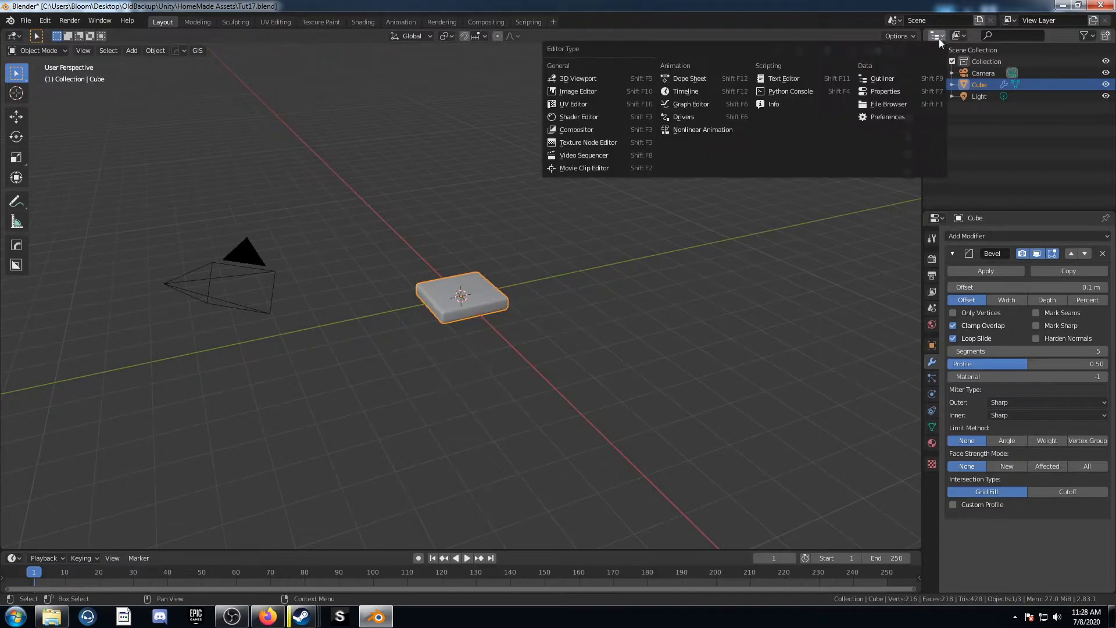
left_click(609, 79)
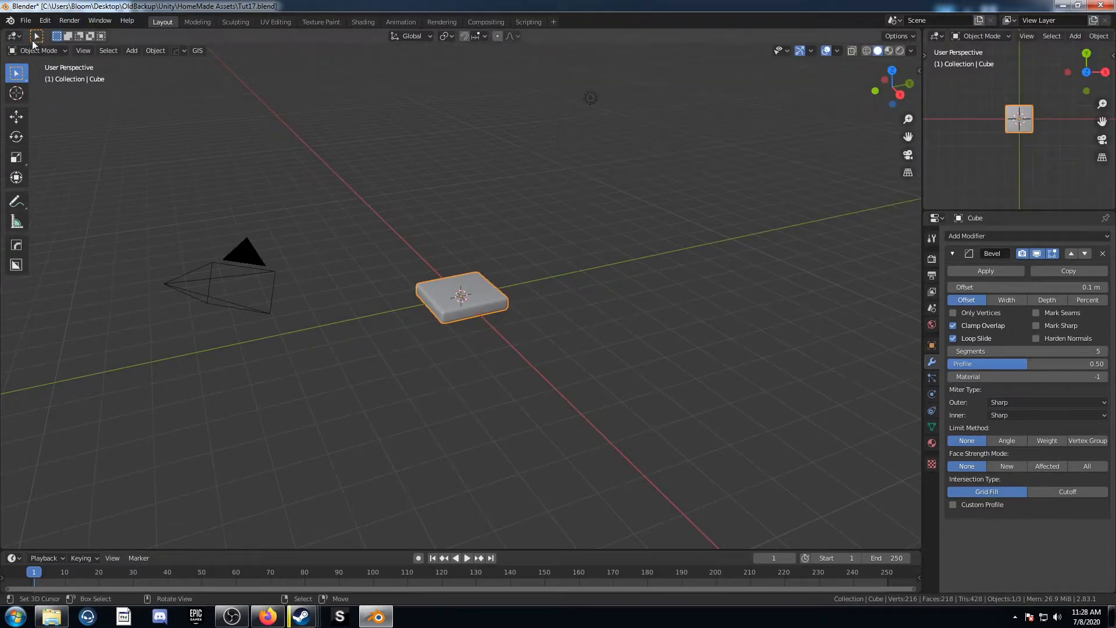
left_click(14, 36)
left_click(55, 125)
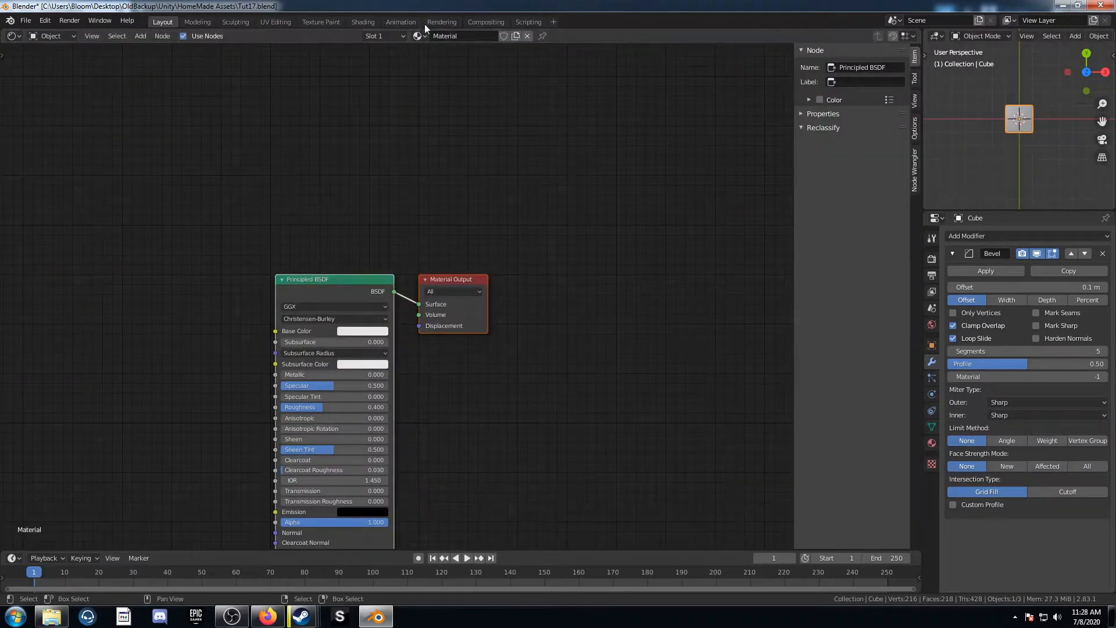
Step: Rename the cube's material to Road
left_click(445, 35)
type("Road")
key("Return")
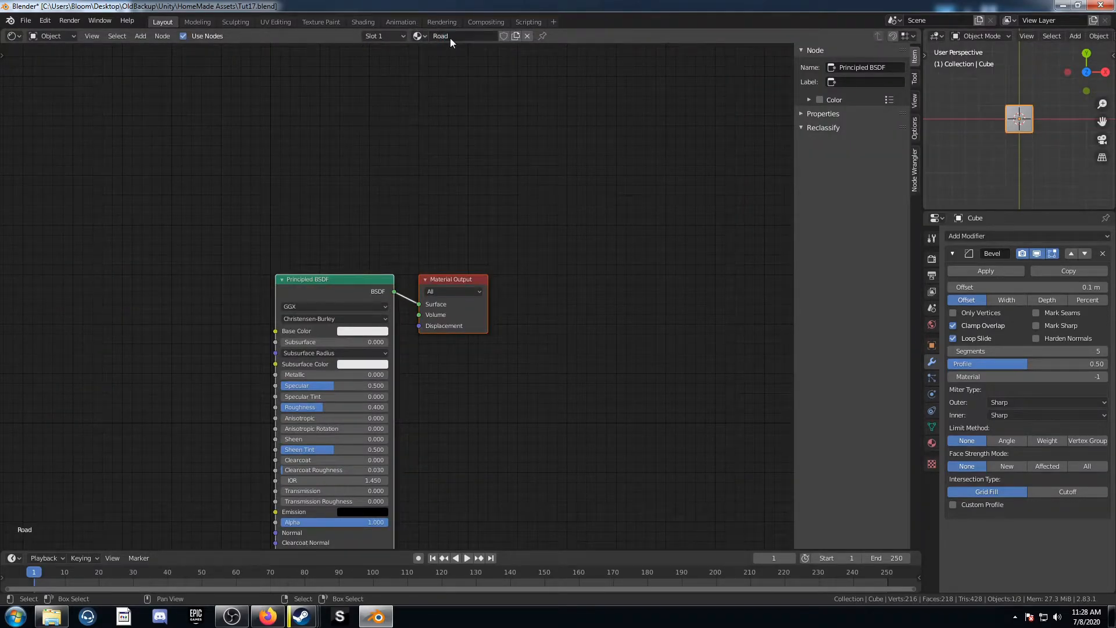
Step: Hide the node editor sidebar and turn off gizmos and overlays in the small 3D viewport
middle_click_drag(446, 312, 530, 260)
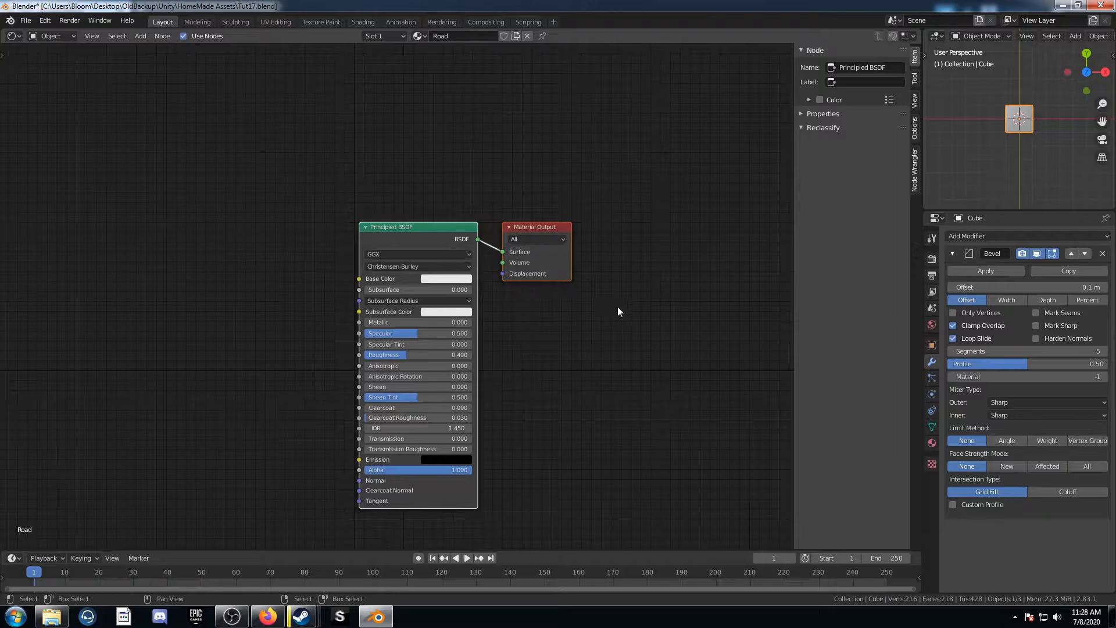
key("n")
scroll(1042, 38, "down", 2)
scroll(1041, 38, "down", 5)
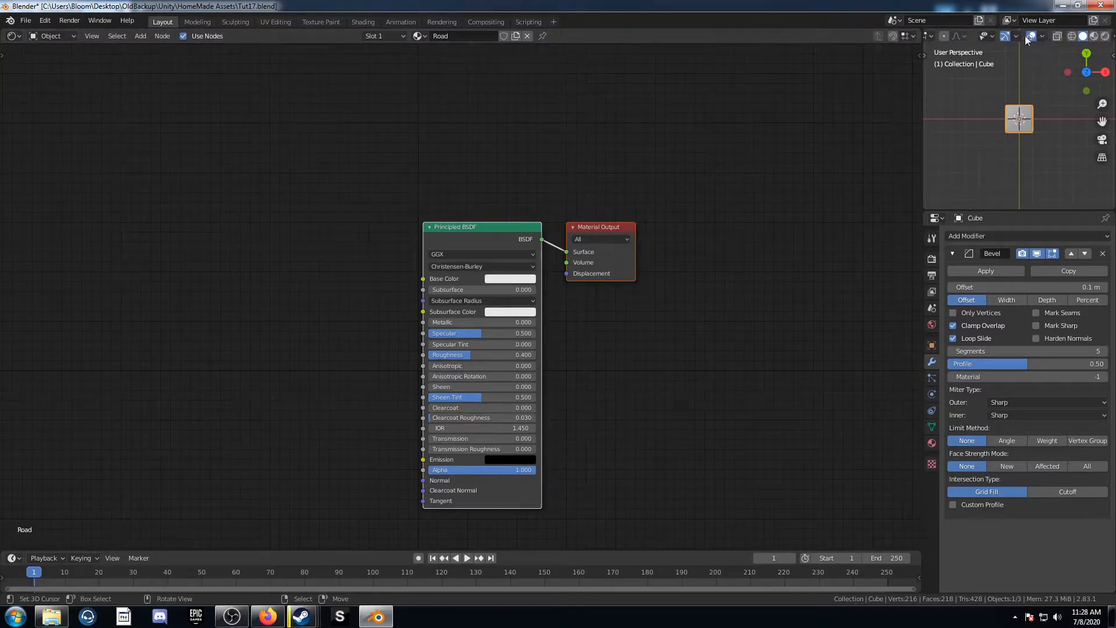
left_click(1005, 36)
left_click(1031, 36)
Step: Switch the small viewport to Material Preview shading and orbit it to show the cube
scroll(1000, 173, "up", 3)
middle_click_drag(1000, 173, 1014, 104)
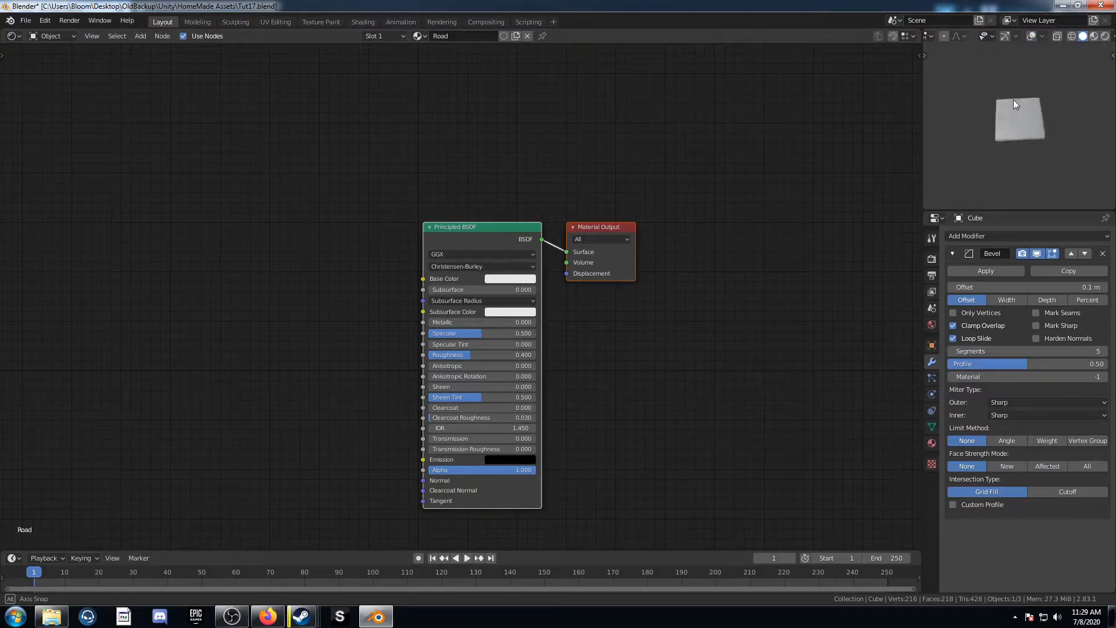
key("z")
left_click(1011, 76)
middle_click_drag(1004, 157, 1005, 126)
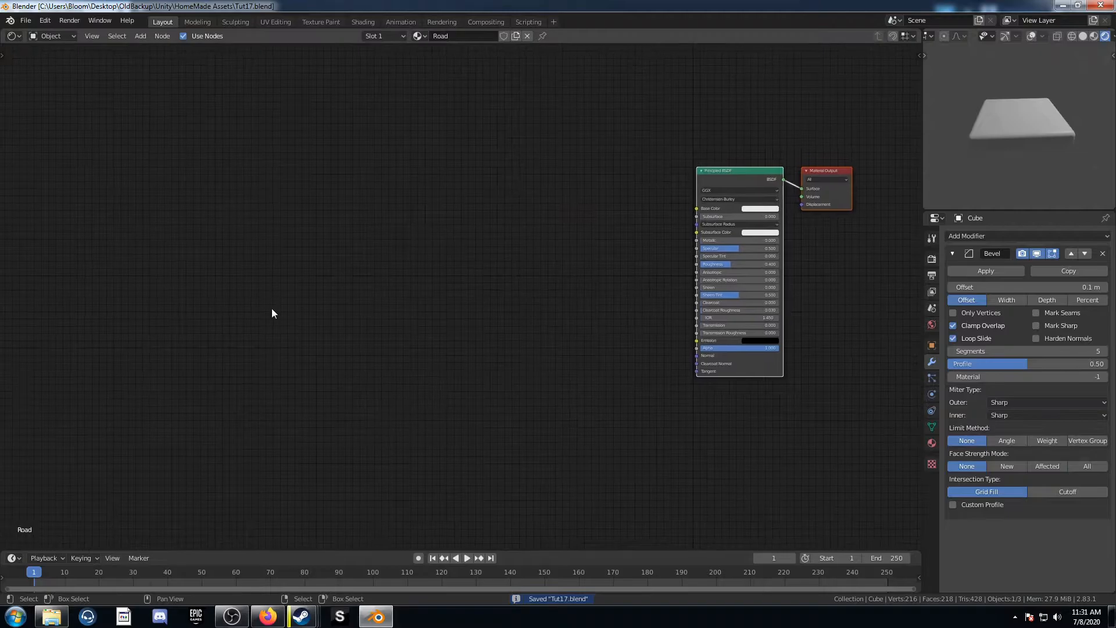
Step: Add a Texture Coordinate node and preview its Object output through a viewer
key("shift+a")
left_click(271, 308)
type("tex")
key("Return")
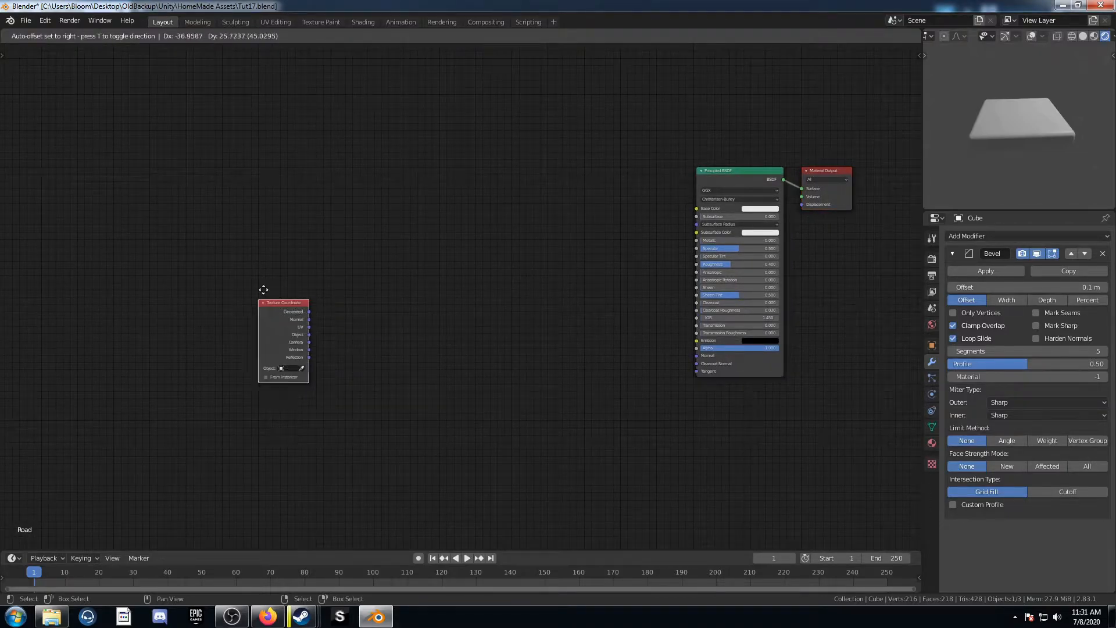
left_click(327, 212)
left_click(340, 222, "ctrl+shift")
left_click(340, 222, "ctrl+shift")
left_click(349, 232, "ctrl+shift")
left_click(358, 239, "ctrl+shift")
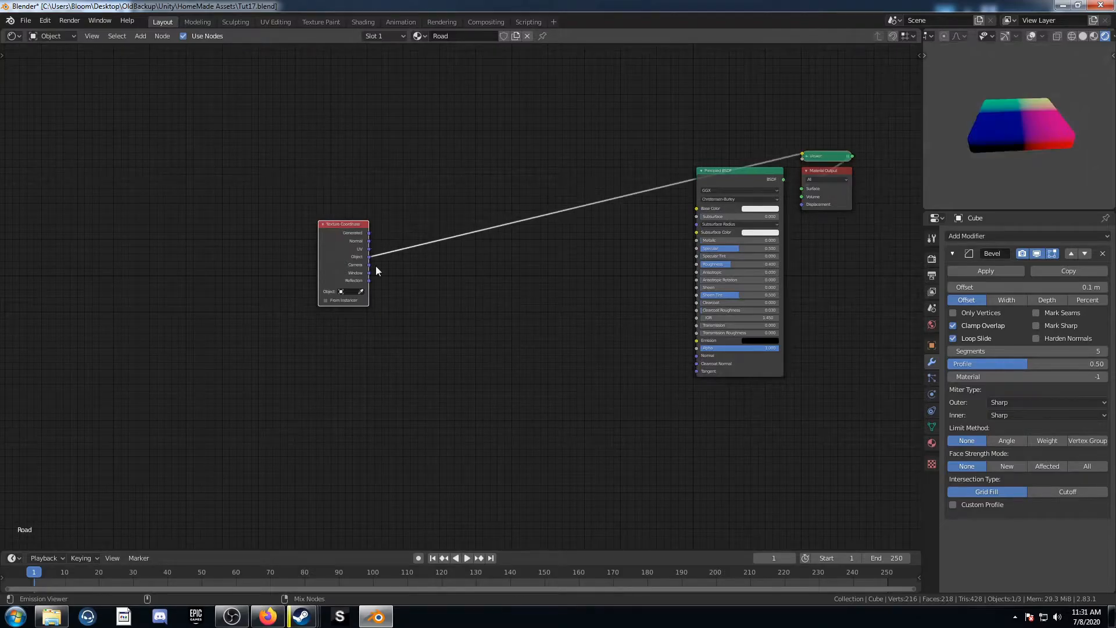
Step: Insert a Separate XYZ node between the Object output and the viewer
scroll(459, 323, "up", 2)
middle_click_drag(1057, 111, 1061, 153)
key("shift+a")
left_click(497, 246)
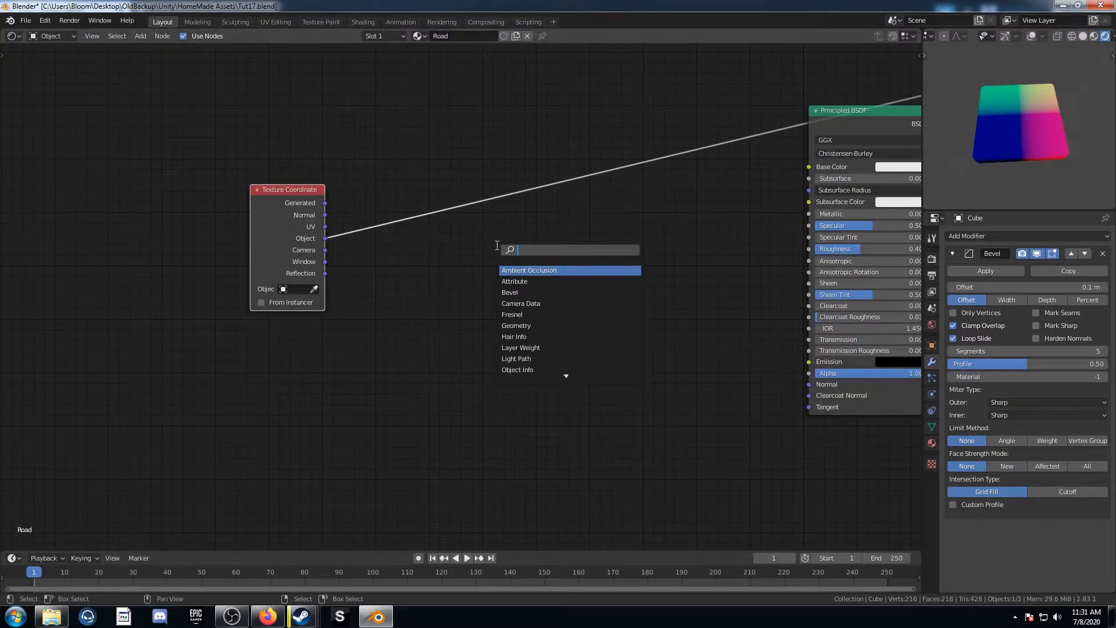
type("sx")
key("Down")
key("Down")
key("Down")
key("Down")
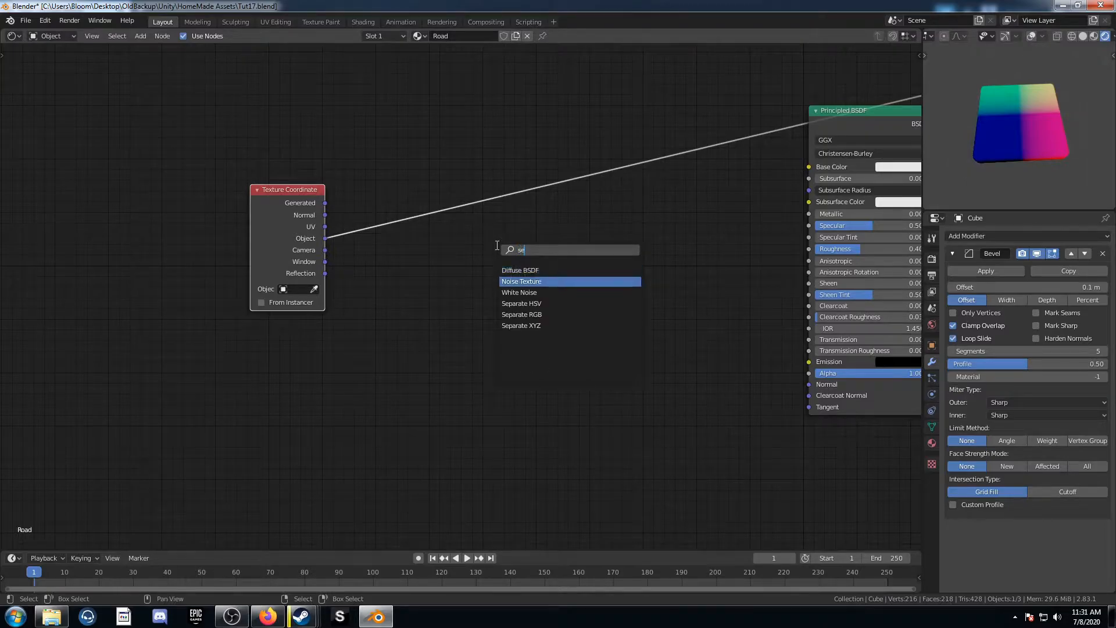
key("Return")
left_click(363, 183)
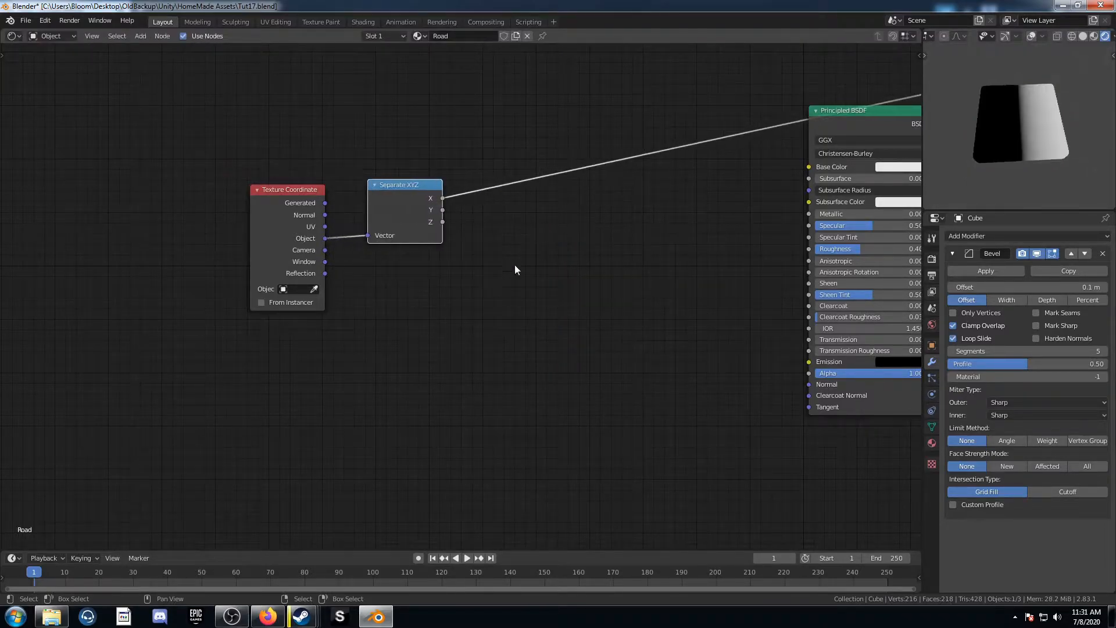
Step: Insert a Math node on the X output link and set its operation to Compare
middle_click_drag(515, 264, 510, 292)
key("shift+a")
left_click(511, 296)
type("math")
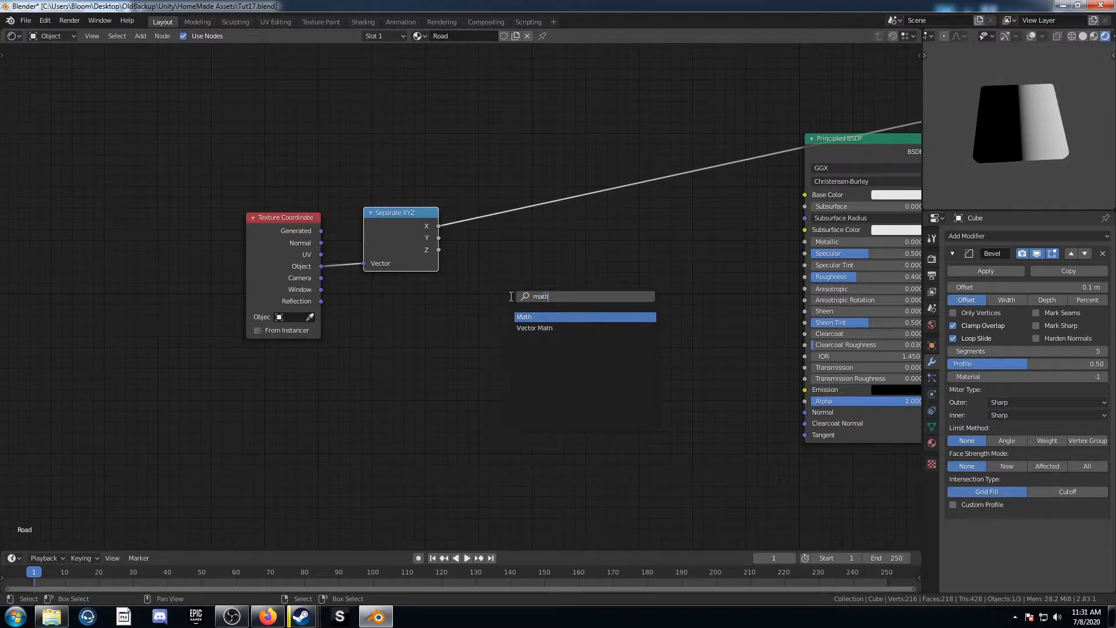
key("Return")
left_click(480, 174)
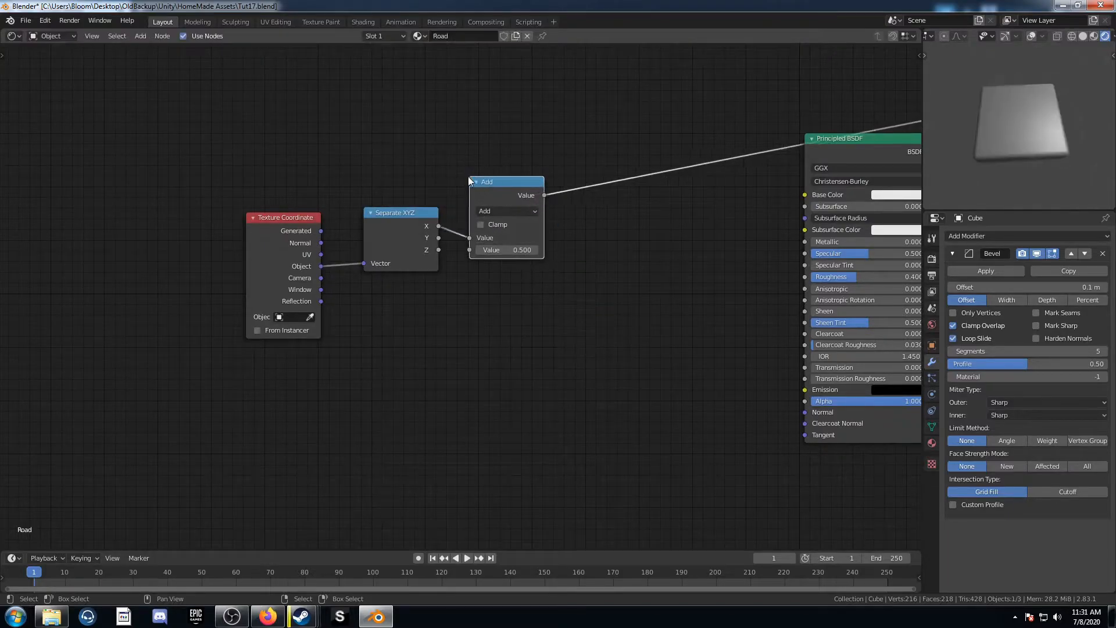
left_click(518, 209)
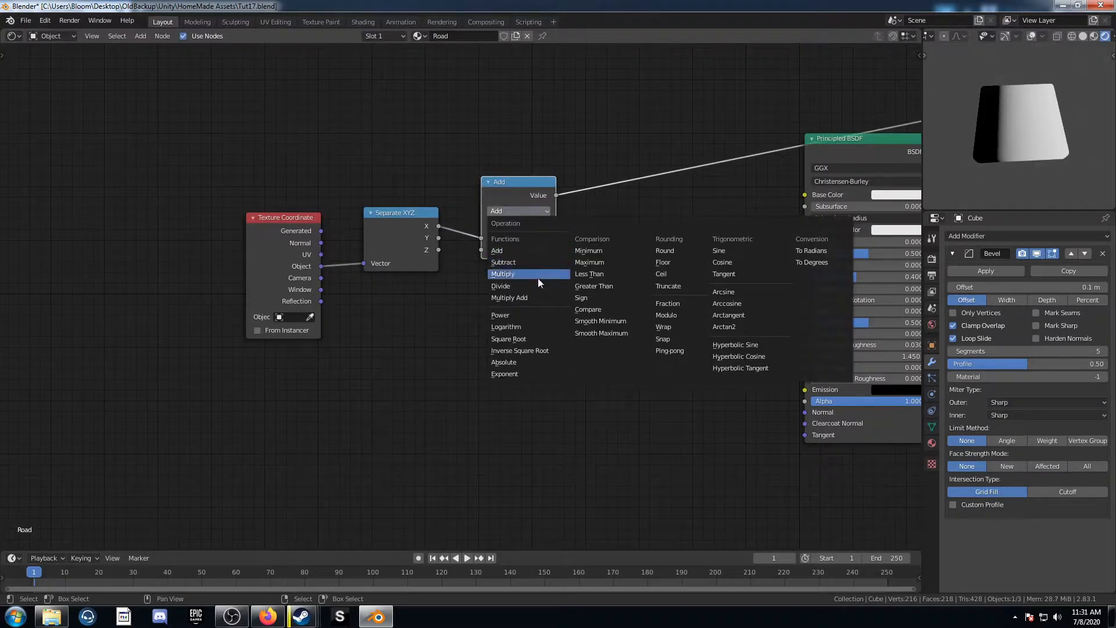
left_click(588, 309)
left_click_drag(501, 198, 510, 96)
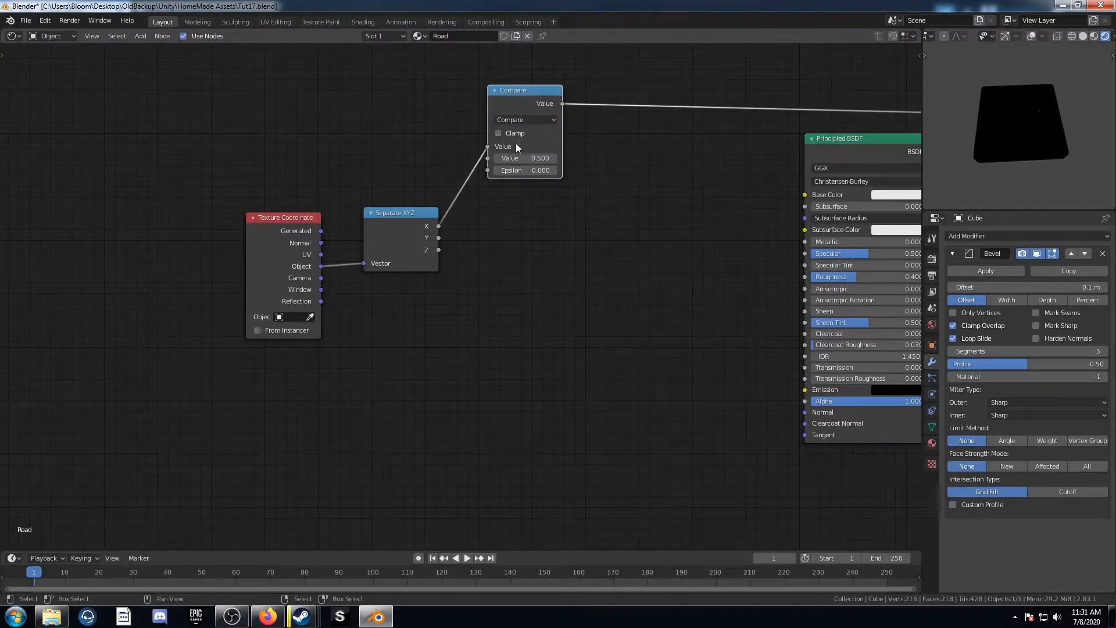
Step: Duplicate the Compare node and feed it from the X output as well
key("shift+d")
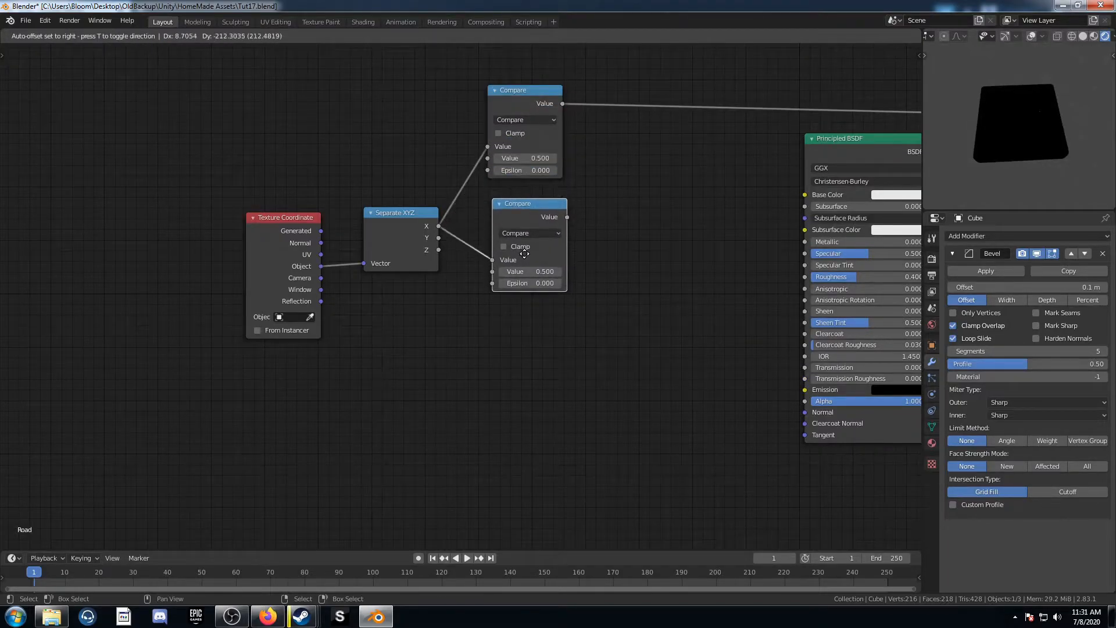
left_click(522, 258)
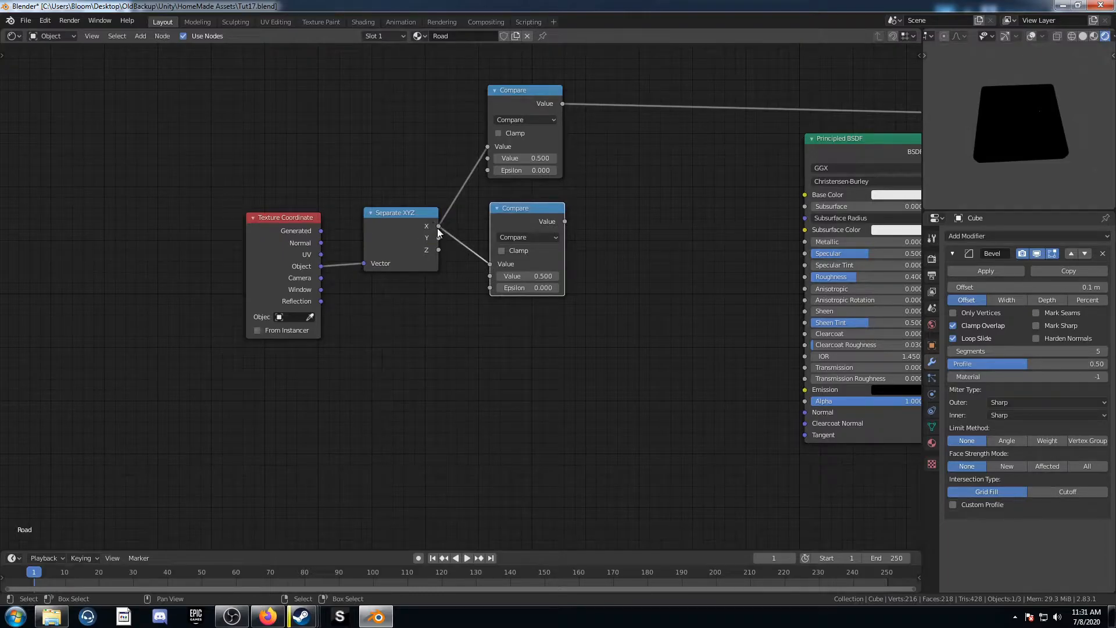
middle_click_drag(580, 289, 513, 343)
scroll(469, 233, "down", 2)
Step: Duplicate a Compare node, switch it to Add, and combine both Compare outputs into it
left_click(461, 171)
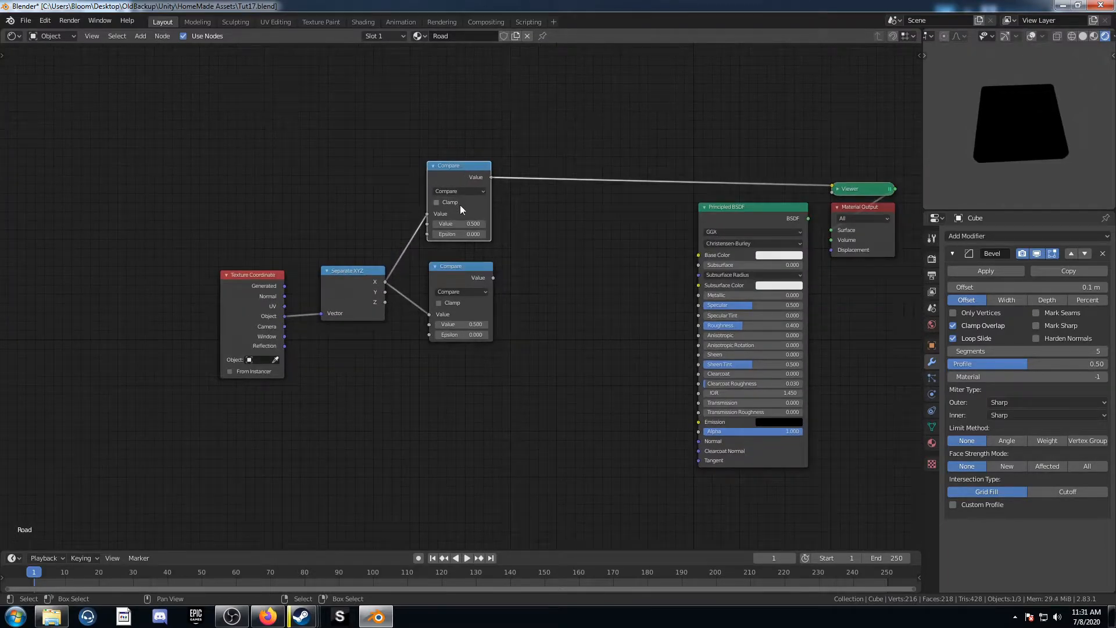
key("shift+d")
left_click(566, 193)
left_click(559, 187)
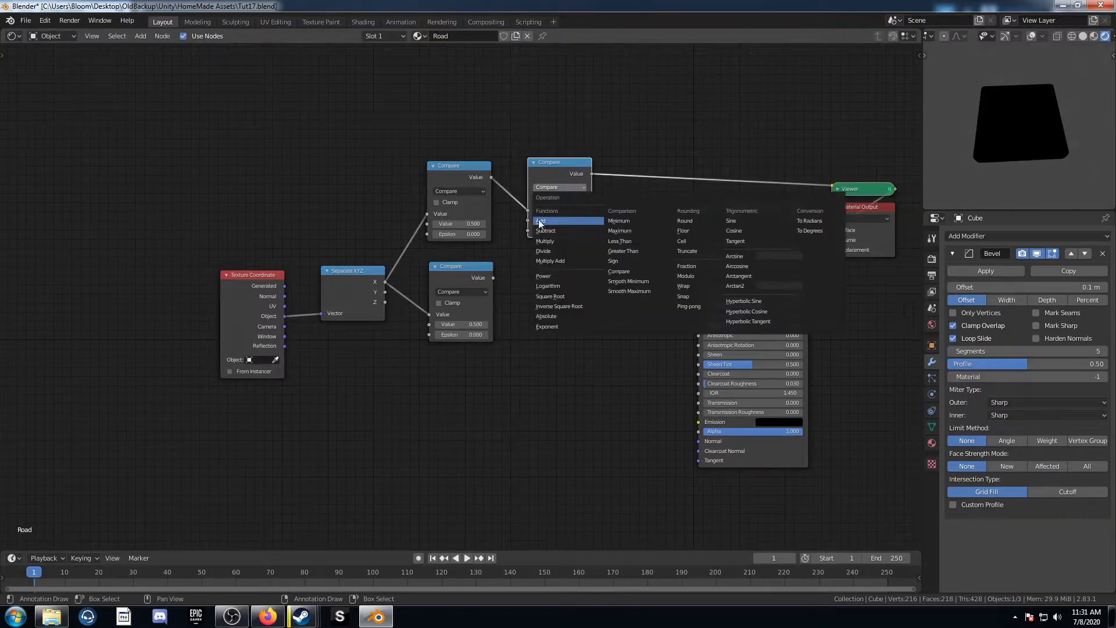
left_click(540, 221)
scroll(556, 236, "down", 1)
left_click_drag(539, 190, 553, 211)
Step: Set the upper Compare node's value to 0.8
scroll(457, 299, "up", 7)
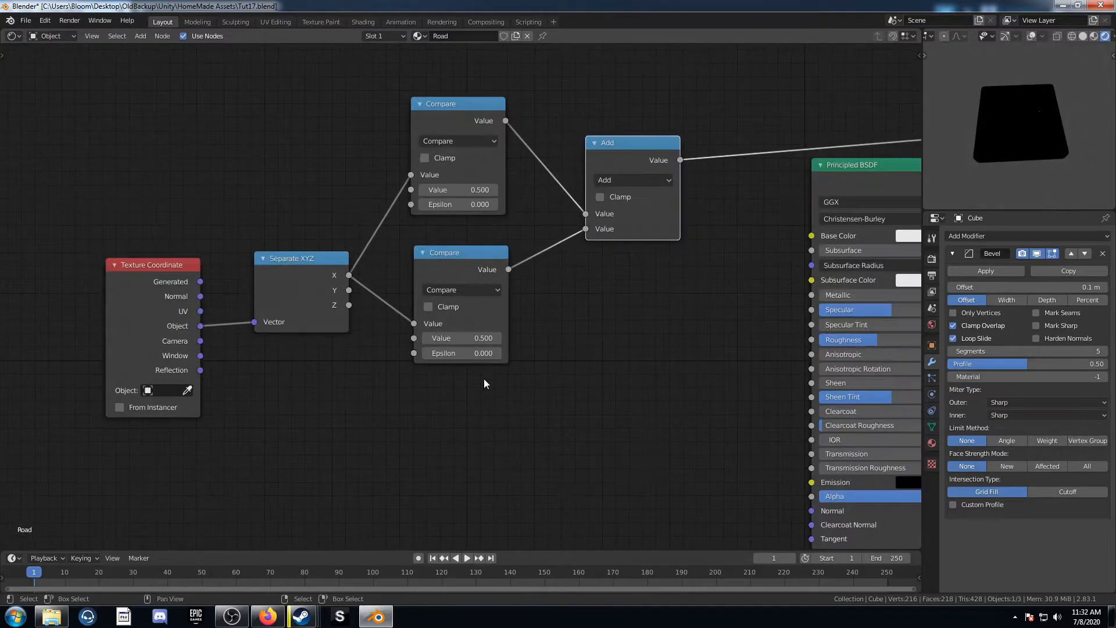
scroll(486, 340, "up", 2)
middle_click_drag(488, 282, 497, 368)
left_click(471, 253)
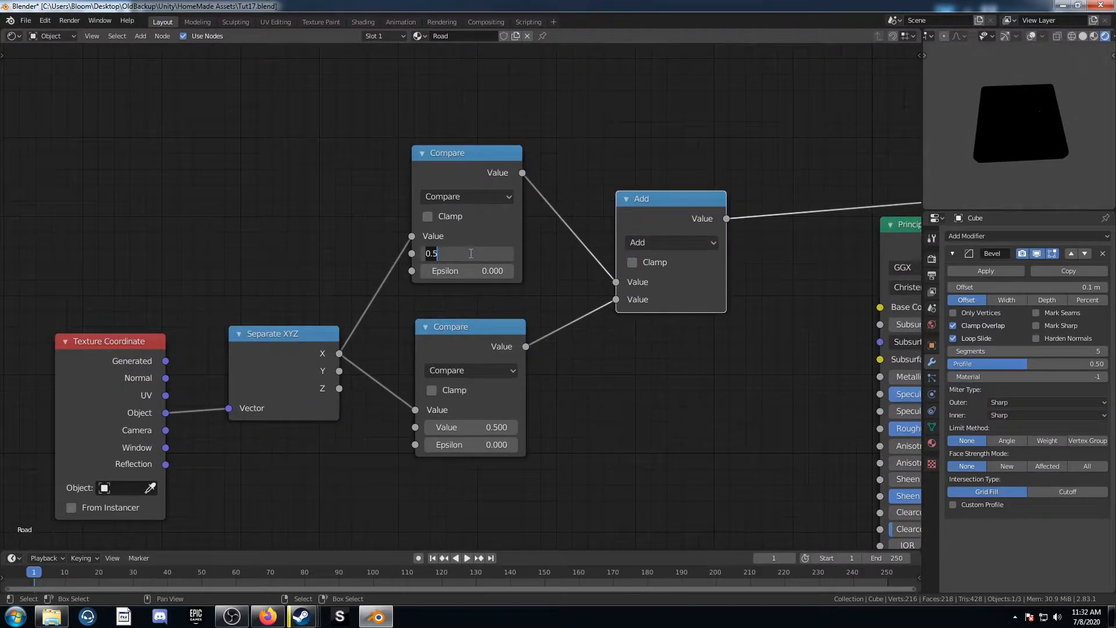
key("BackSpace")
type(".8")
key("Return")
Step: Set the lower Compare node's value to -0.8
left_click(467, 421)
type("-")
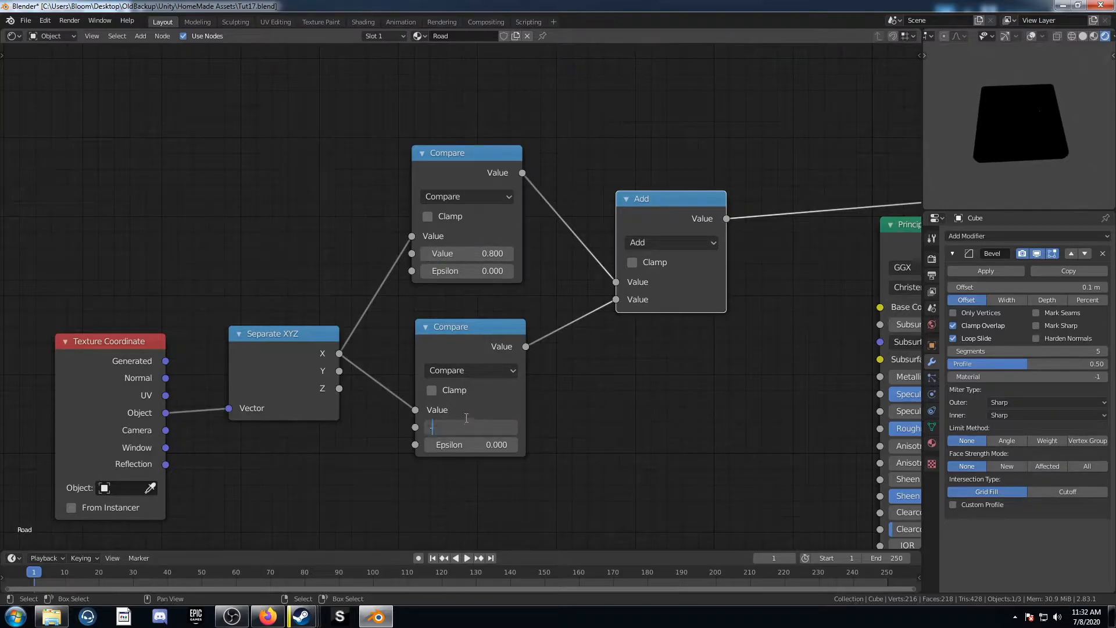
type("0.8")
key("Return")
Step: Set the Epsilon of both Compare nodes to 0.02
left_click_drag(462, 274, 468, 277)
left_click(460, 445)
type(".02")
key("Return")
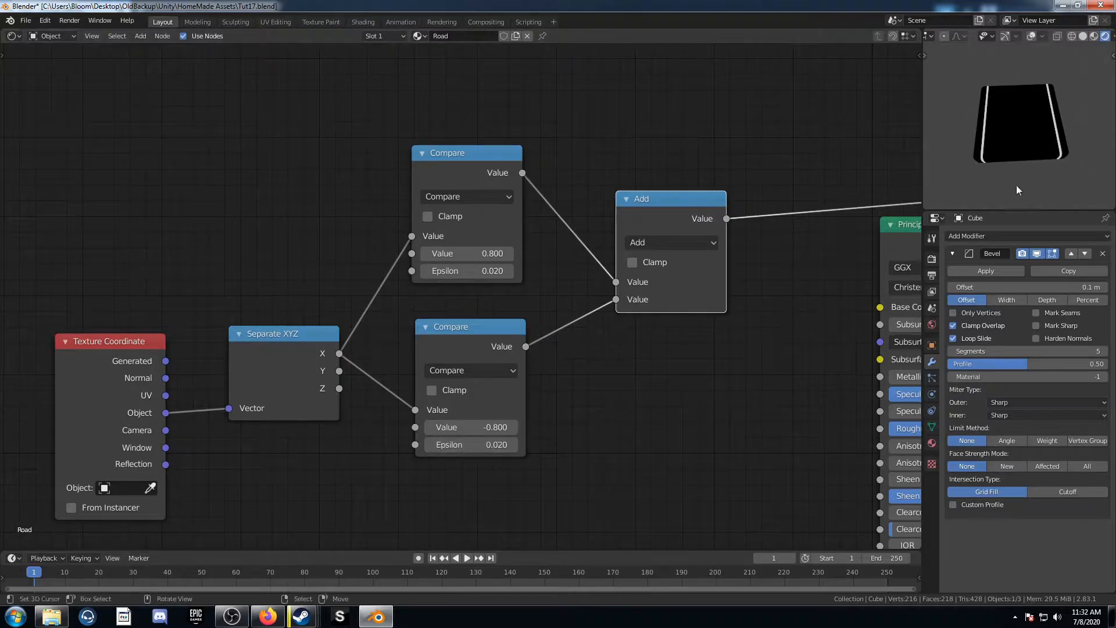
Step: Add two Value nodes above the Compare nodes
scroll(462, 297, "down", 2)
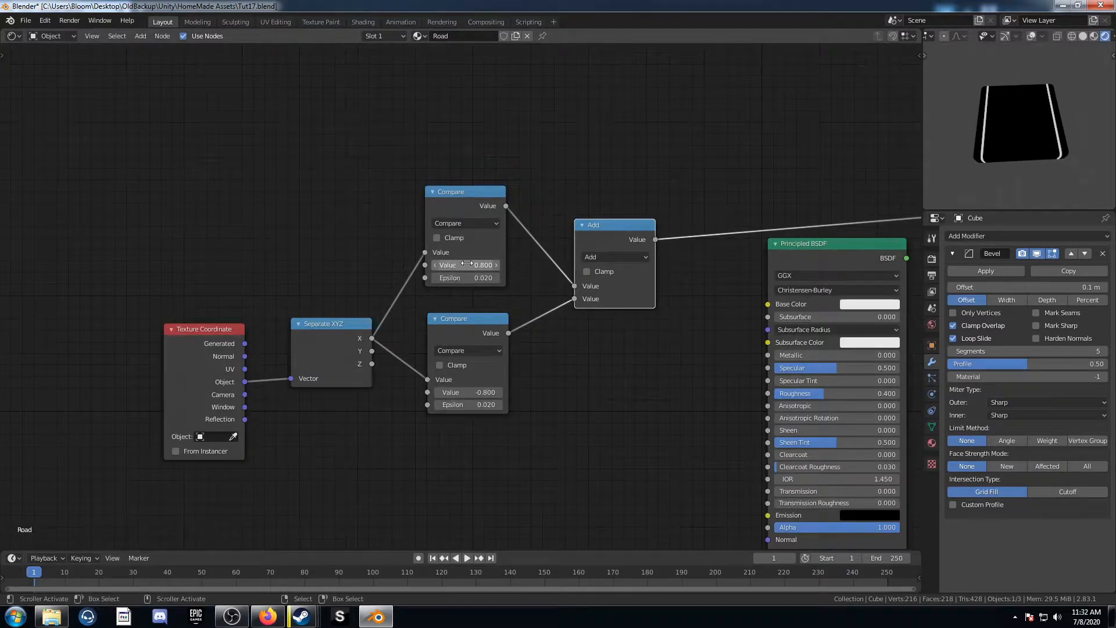
middle_click_drag(237, 219, 333, 219)
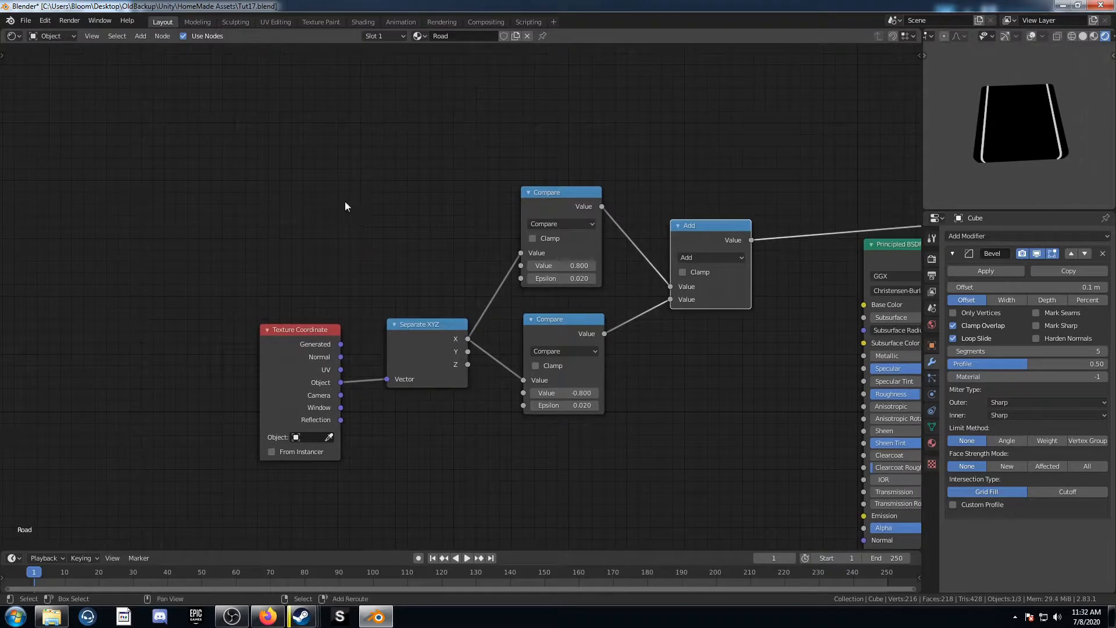
key("shift+a")
left_click(345, 201)
type("val")
key("Return")
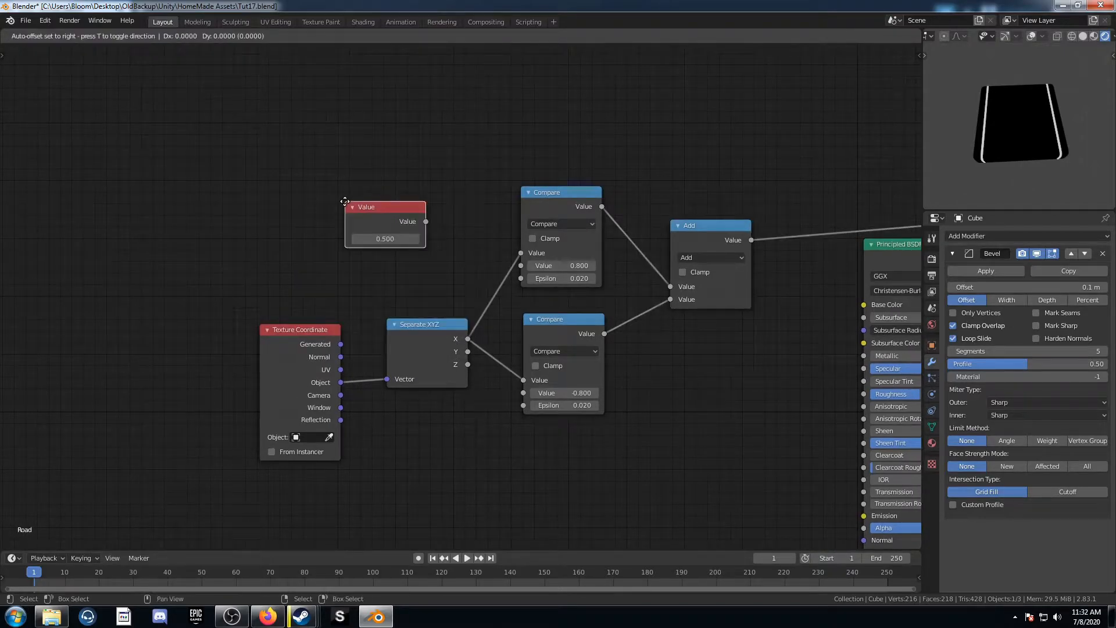
left_click(313, 124)
key("shift+d")
left_click(310, 211)
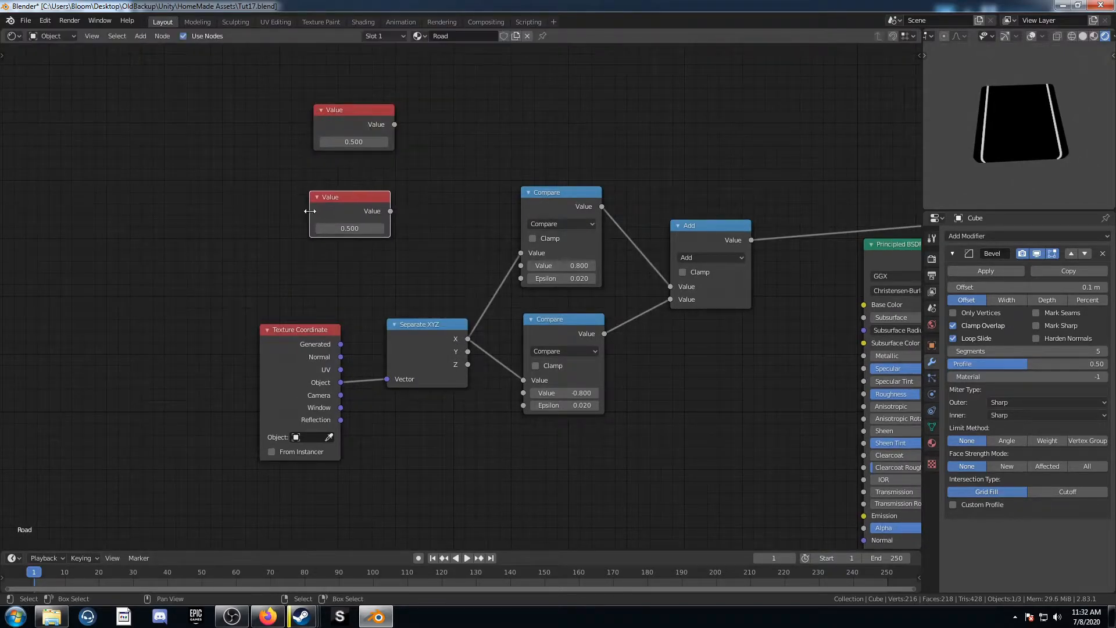
Step: Connect one Value node to both Compare values and the other to both Epsilon inputs
left_click_drag(395, 124, 520, 266)
left_click_drag(395, 123, 524, 393)
left_click_drag(391, 211, 522, 279)
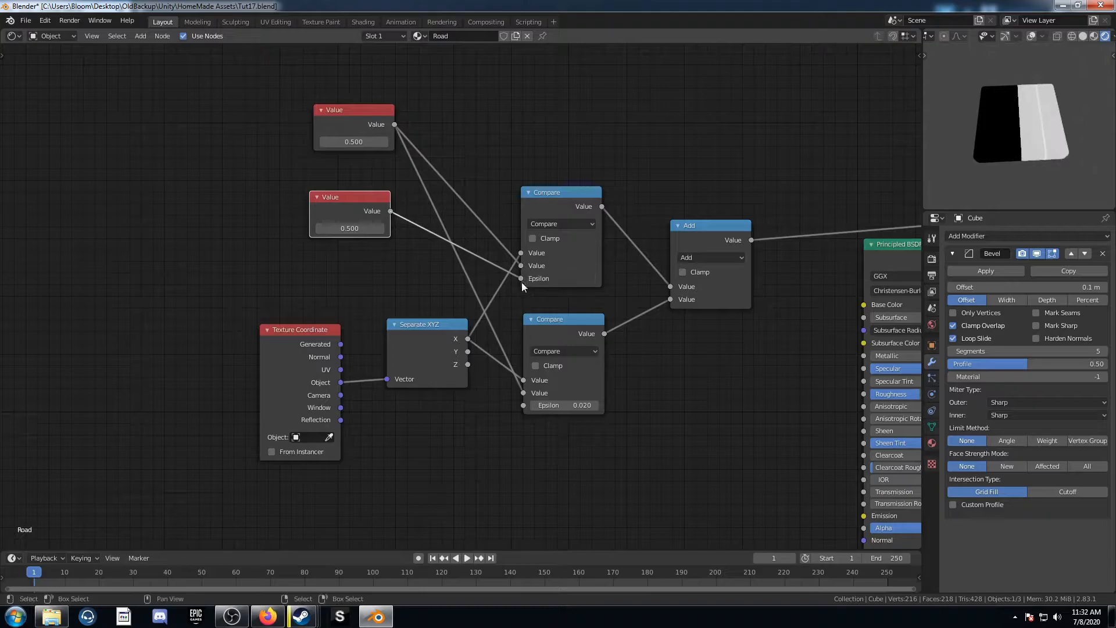
left_click_drag(391, 212, 521, 407)
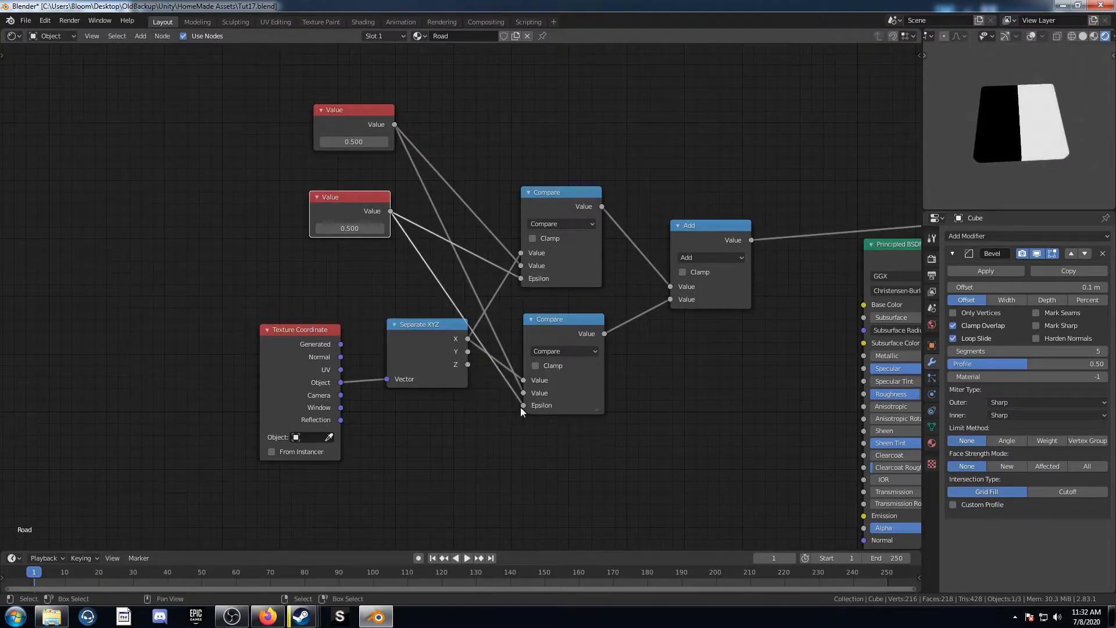
Step: Set the lower Value node to 0.02 and the upper Value node to 0.8
left_click(358, 228)
type(".02")
key("Return")
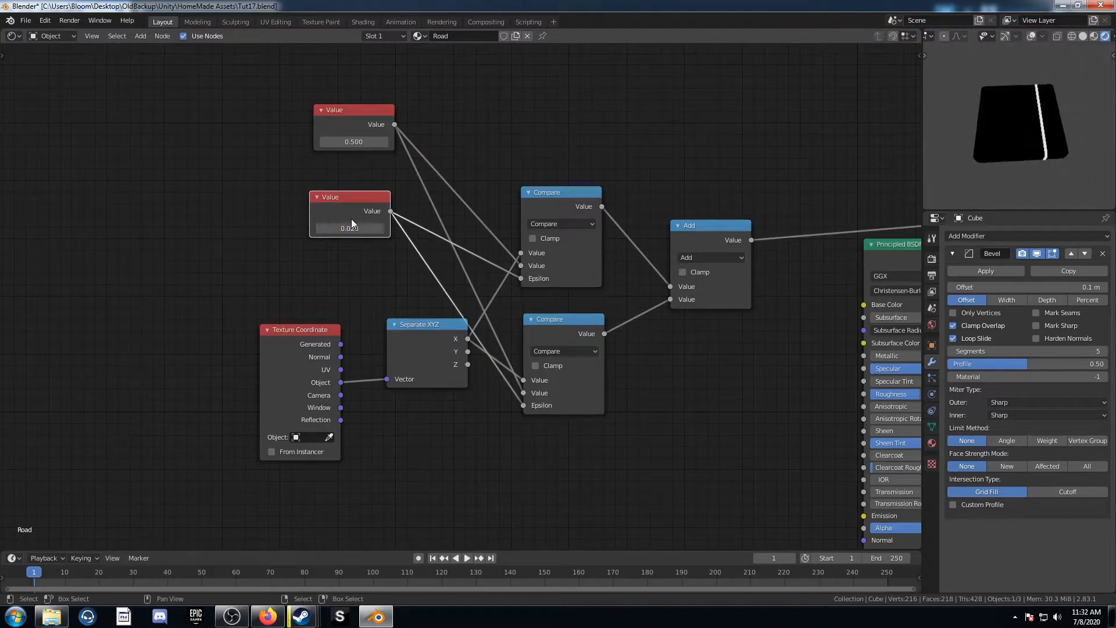
left_click(354, 141)
type(".8")
key("Return")
Step: Insert a Math node between the 0.8 Value node and the upper Compare, set to Multiply by -1
key("shift+a")
left_click(482, 155)
type("math")
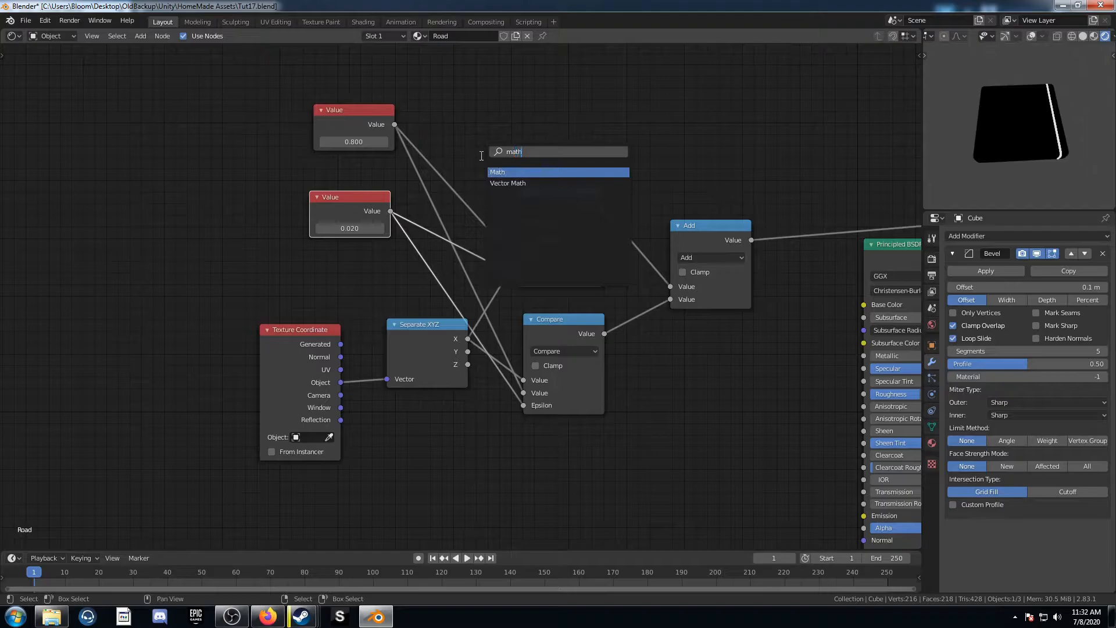
key("Return")
left_click(441, 116)
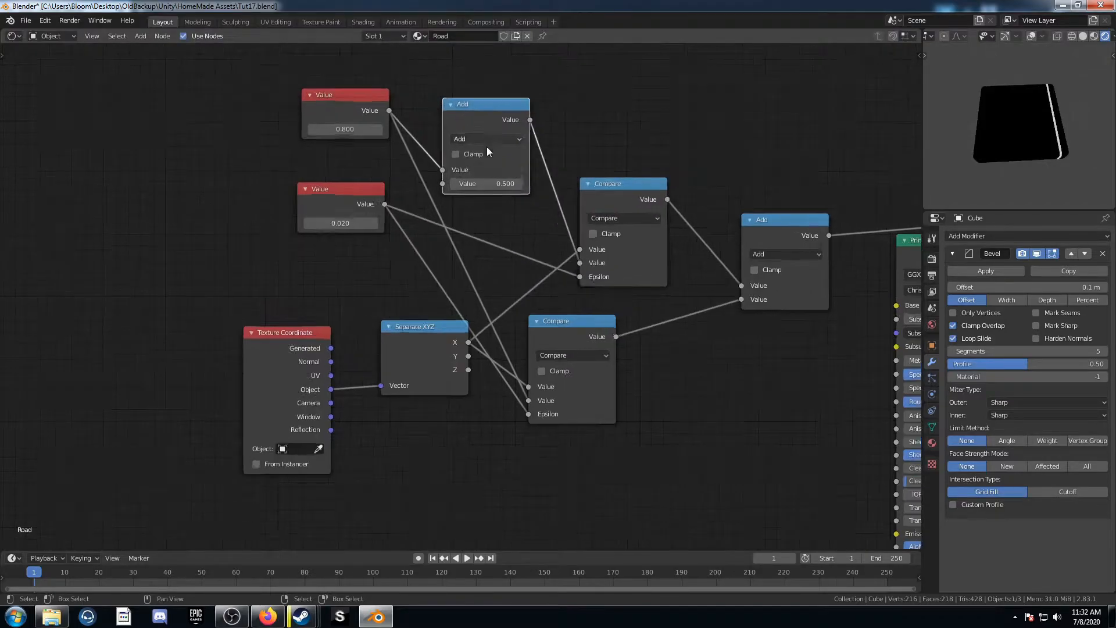
scroll(487, 144, "up", 2)
left_click(494, 98)
left_click(481, 191)
left_click(491, 155)
key("Return")
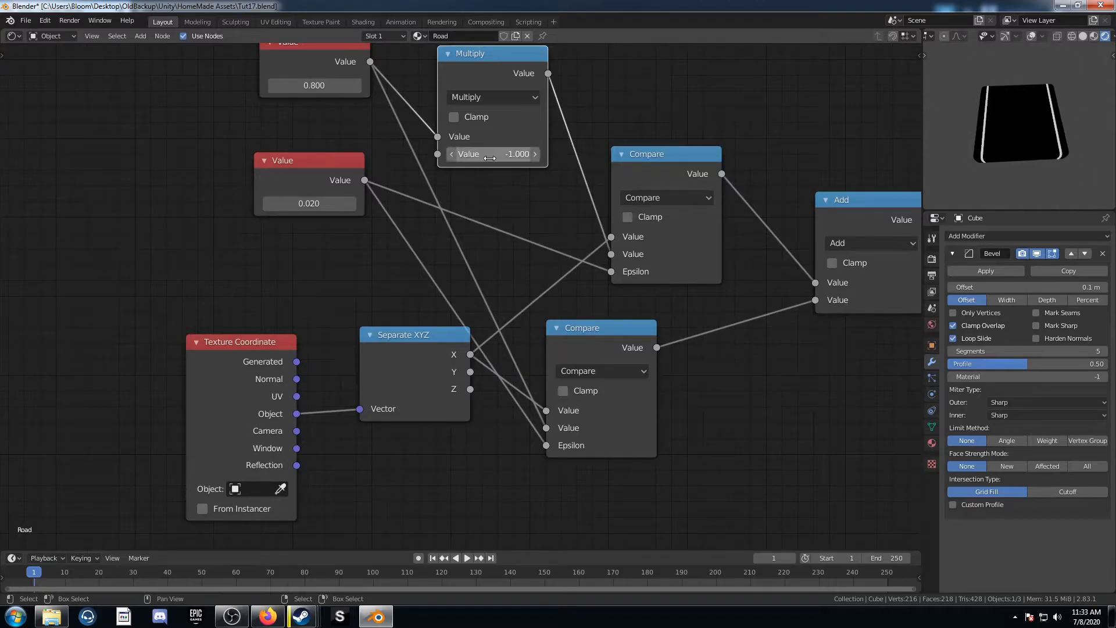
scroll(517, 239, "down", 3)
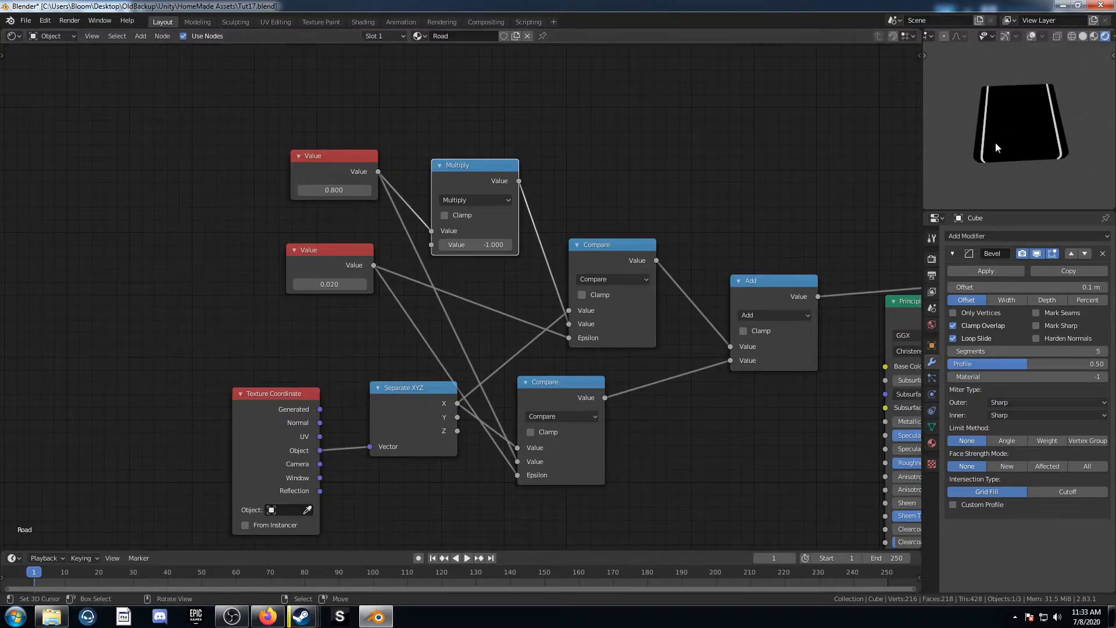
Step: Label the 0.8 Value node "Placement Of Sidelines"
scroll(1019, 148, "up", 2)
scroll(1010, 130, "up", 2)
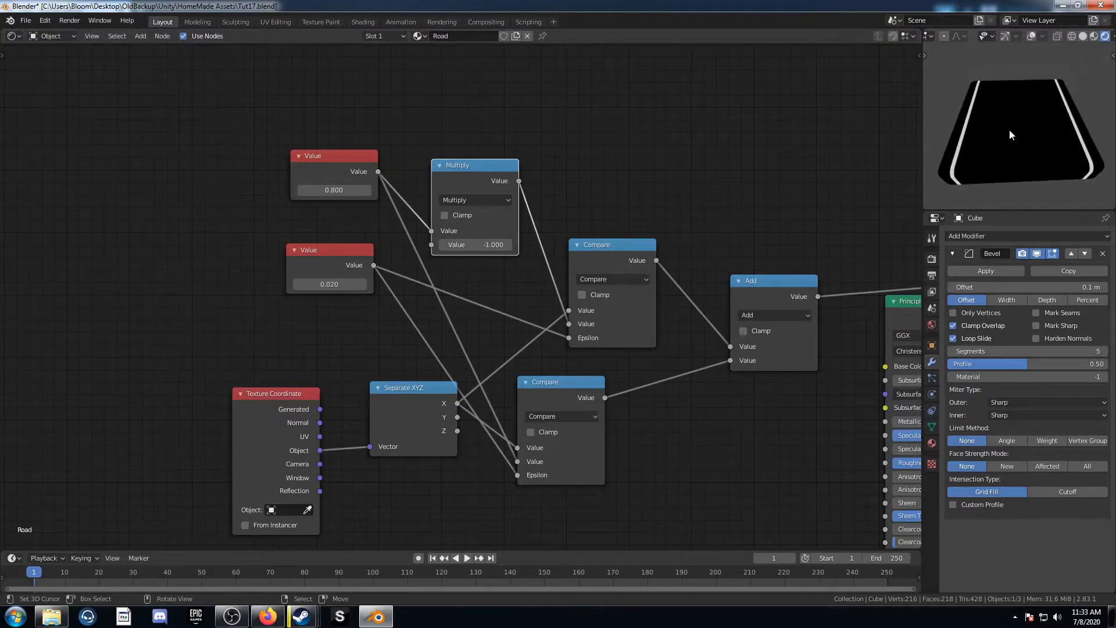
scroll(311, 148, "up", 1)
left_click(306, 124)
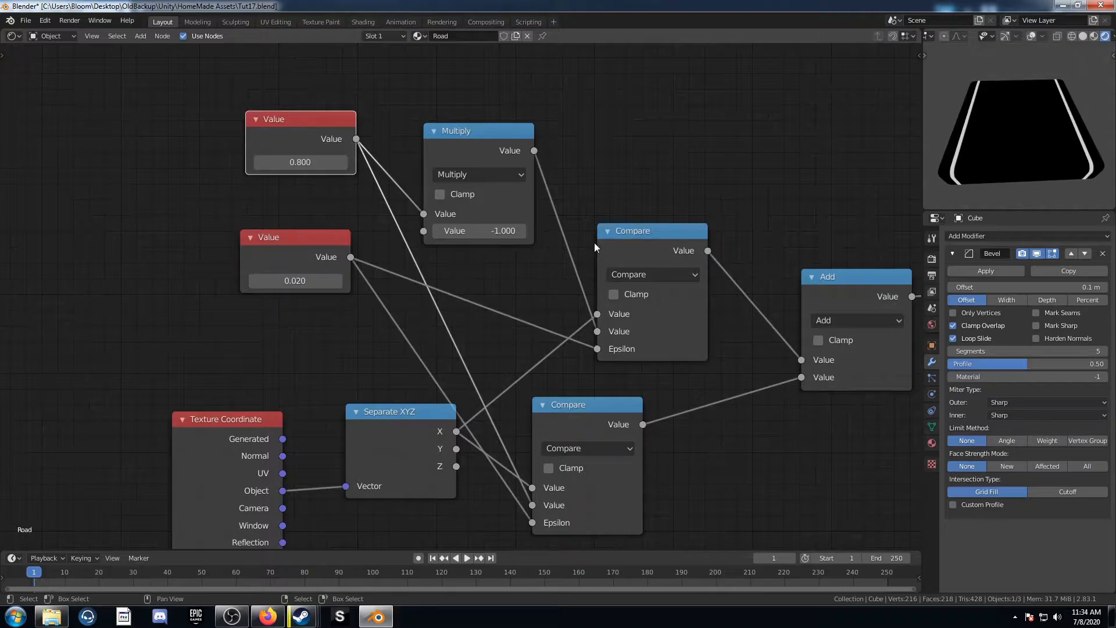
key("n")
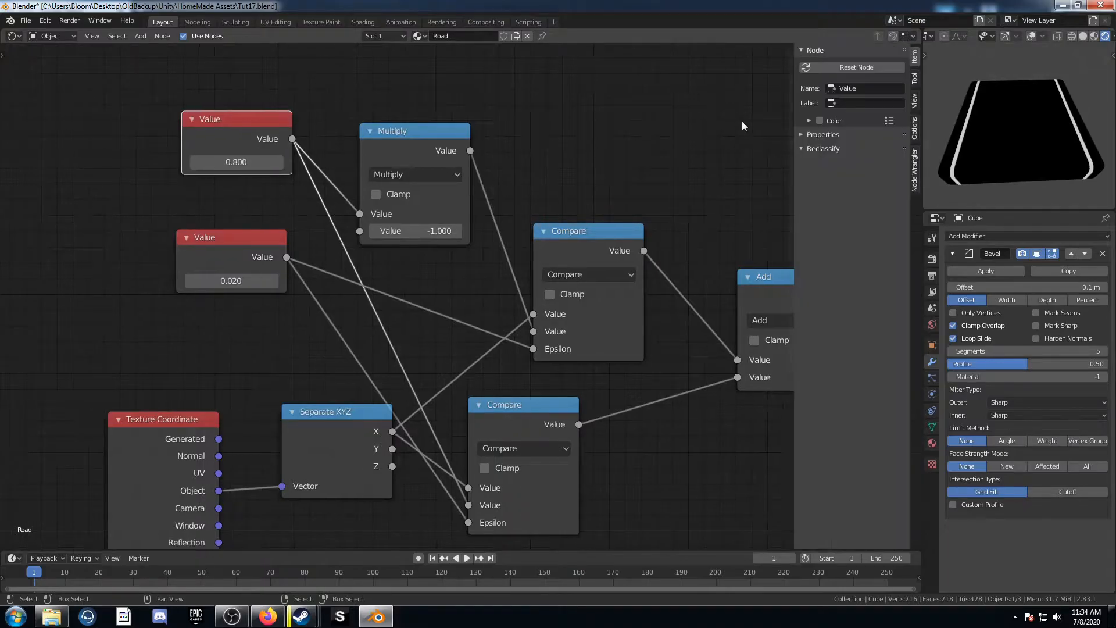
left_click(847, 102)
type("Placement Of Sidelines")
key("Return")
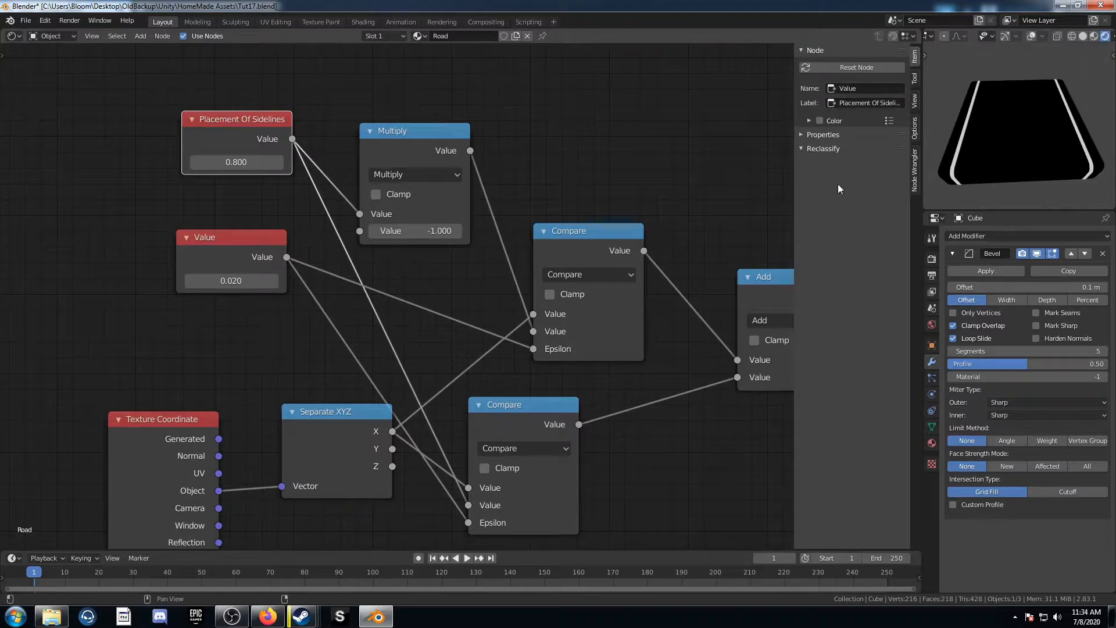
Step: Label the 0.02 Value node "Width Of Sidelines"
left_click(222, 238)
left_click(866, 103)
type("Width Of Sidelines")
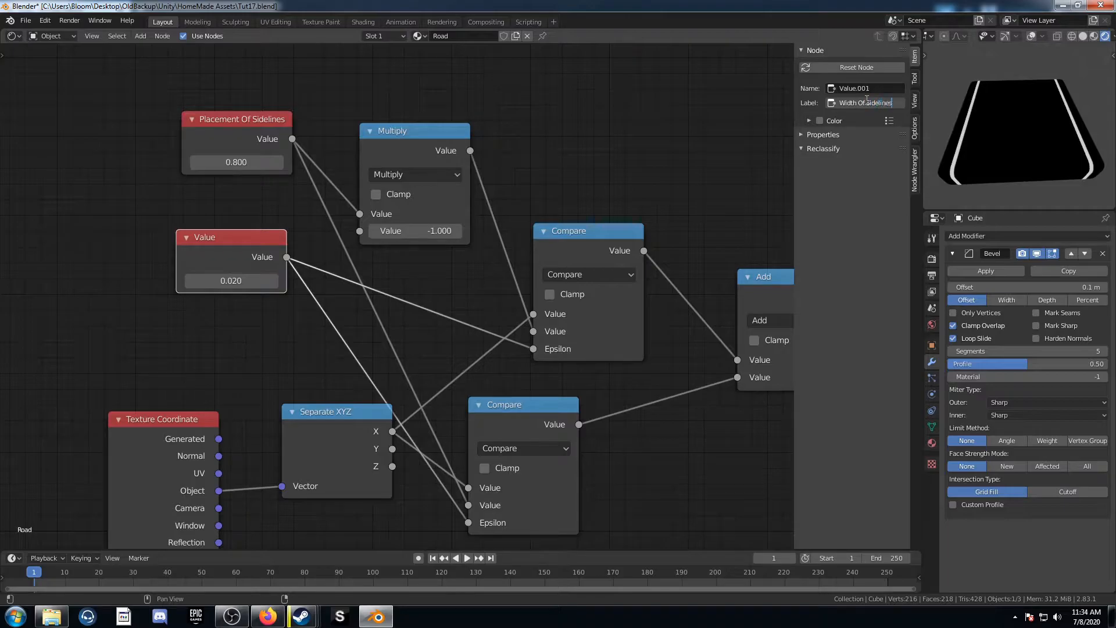
key("Return")
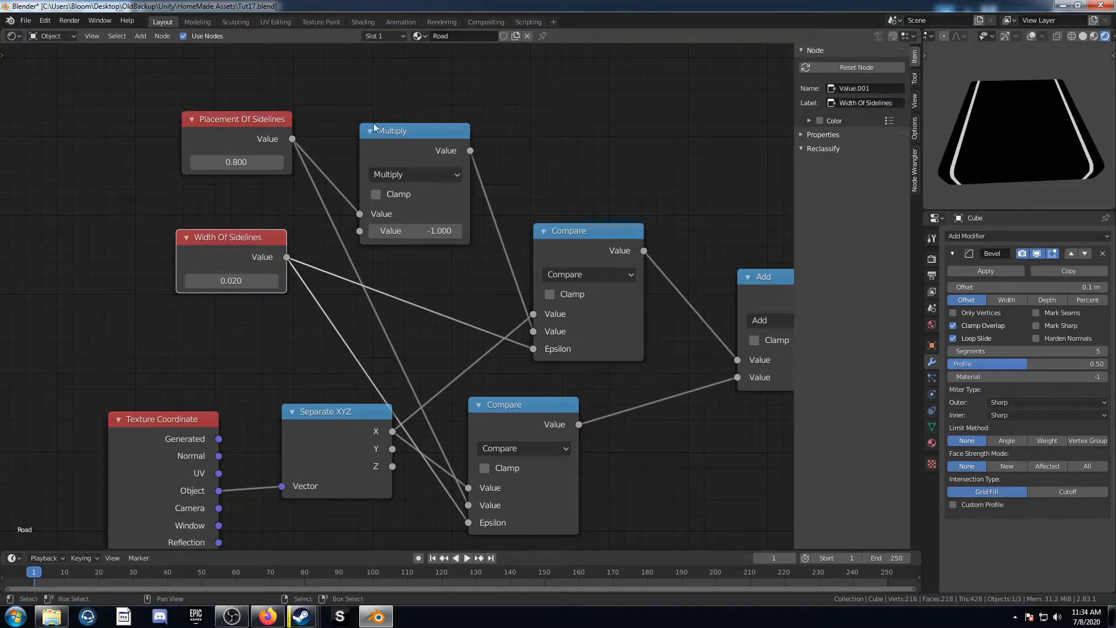
Step: Rearrange the nodes to clear space below the existing network
left_click_drag(233, 280, 282, 280)
key("ctrl+z")
scroll(235, 326, "down", 2)
left_click_drag(261, 170, 255, 139)
scroll(361, 287, "down", 2)
scroll(369, 331, "down", 1)
middle_click_drag(365, 331, 340, 250)
scroll(445, 334, "down", 4)
middle_click_drag(445, 334, 395, 275)
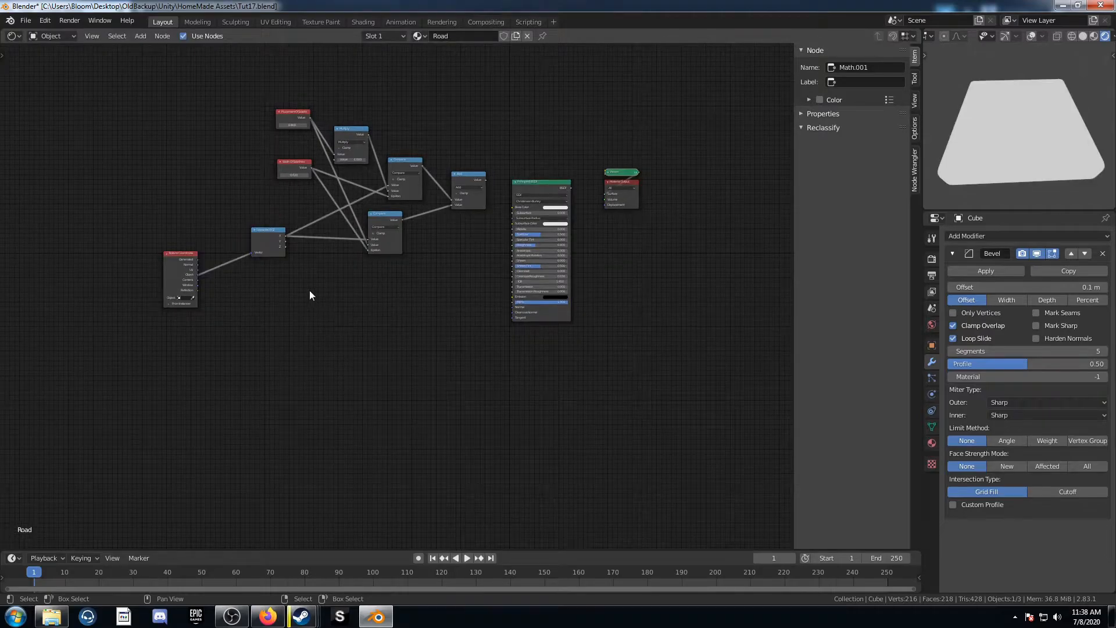
Step: Duplicate the Separate XYZ and both Compare nodes below, connecting the Texture Coordinate Object output to the copied Separate XYZ
scroll(309, 294, "up", 1)
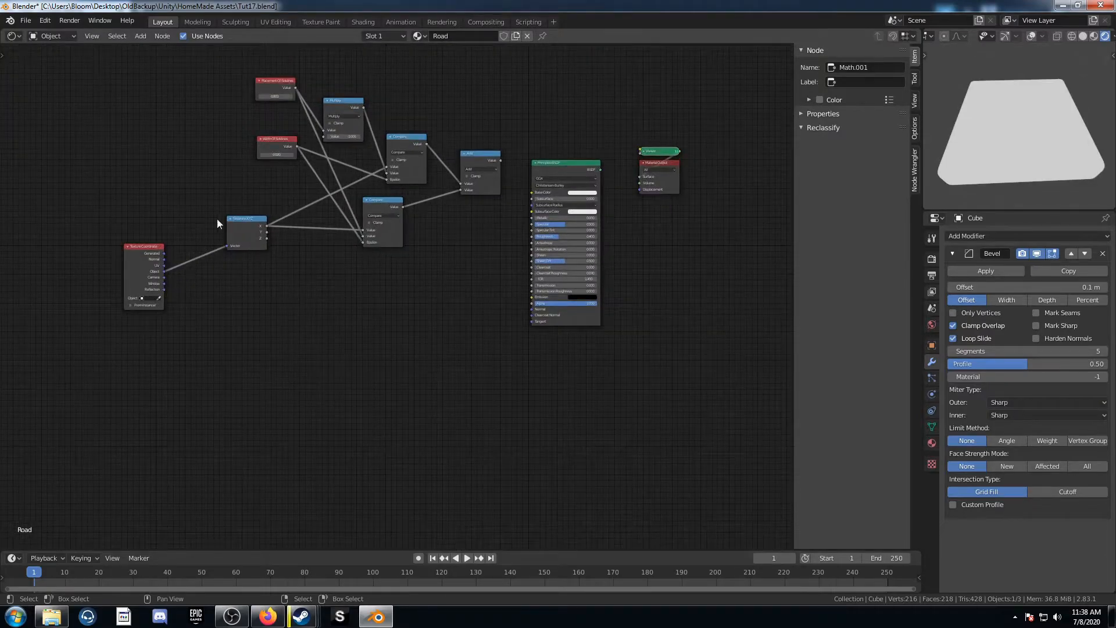
left_click(235, 219)
left_click(382, 201, "shift")
left_click(404, 137, "shift")
scroll(413, 329, "down", 2)
key("shift+d")
left_click(423, 437)
left_click_drag(199, 230, 265, 361)
left_click(399, 324)
left_click_drag(399, 324, 412, 372)
scroll(407, 401, "up", 4)
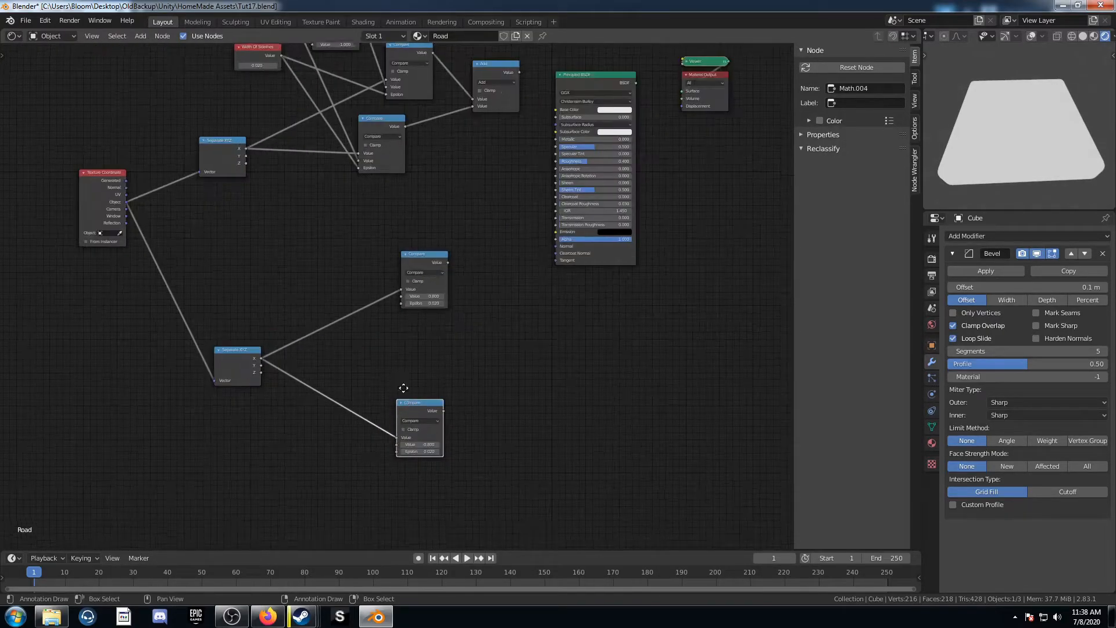
Step: Preview the upper copied Compare node's output on the model
left_click(379, 203, "ctrl+shift")
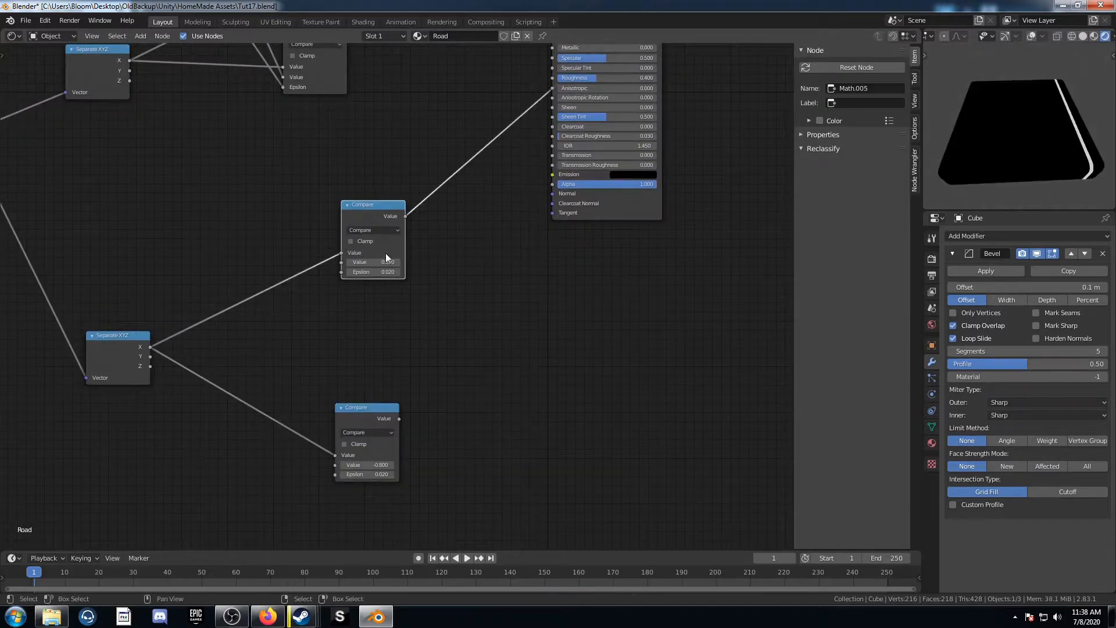
scroll(408, 292, "up", 3)
middle_click_drag(441, 309, 385, 336)
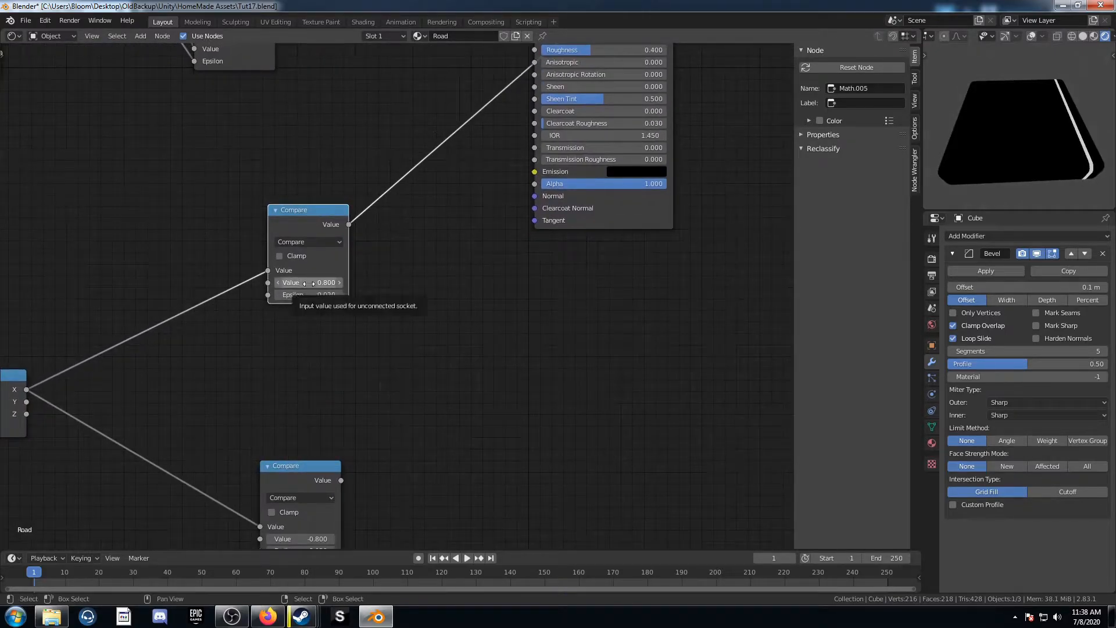
left_click_drag(300, 208, 277, 217)
Step: Set the upper copied Compare's Value to 0.03 and its Epsilon to 0.01
left_click(289, 295)
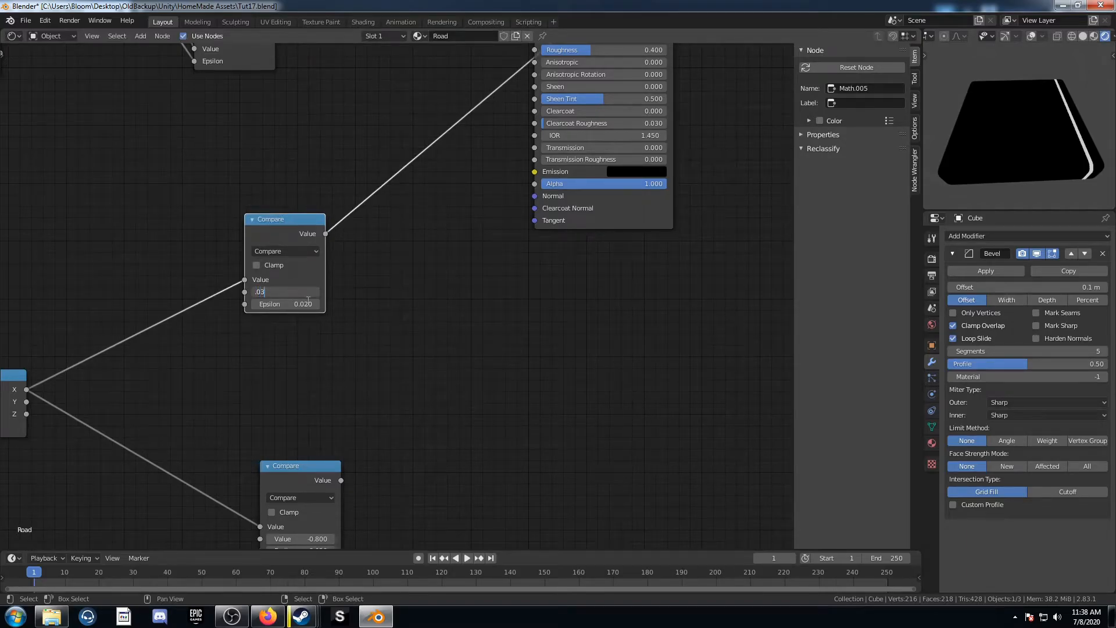
key("Return")
left_click(303, 304)
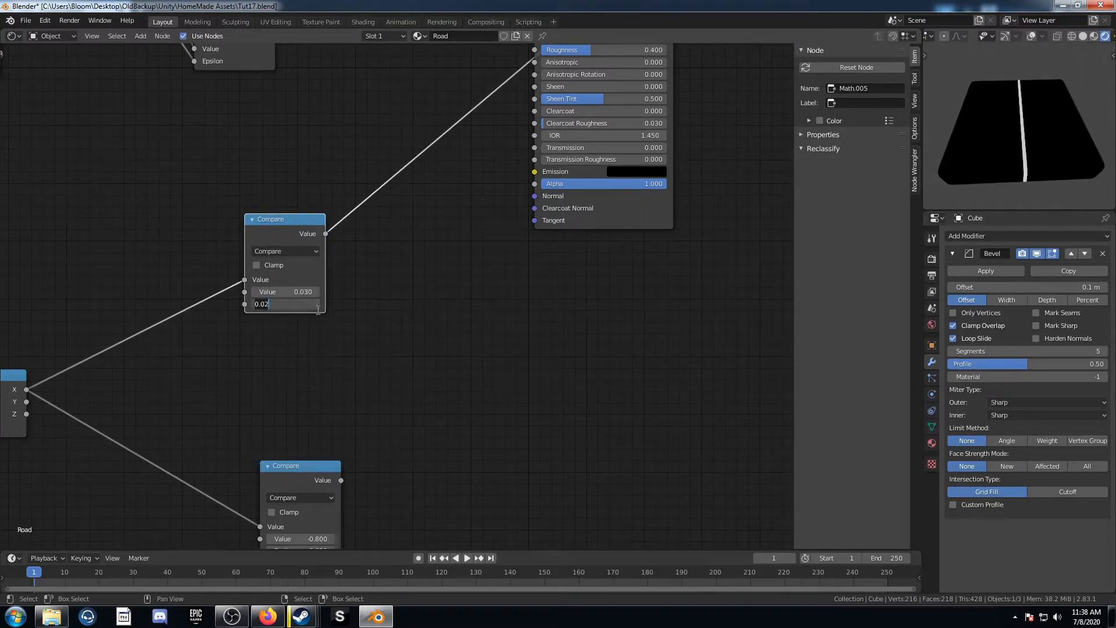
type(".01")
key("Return")
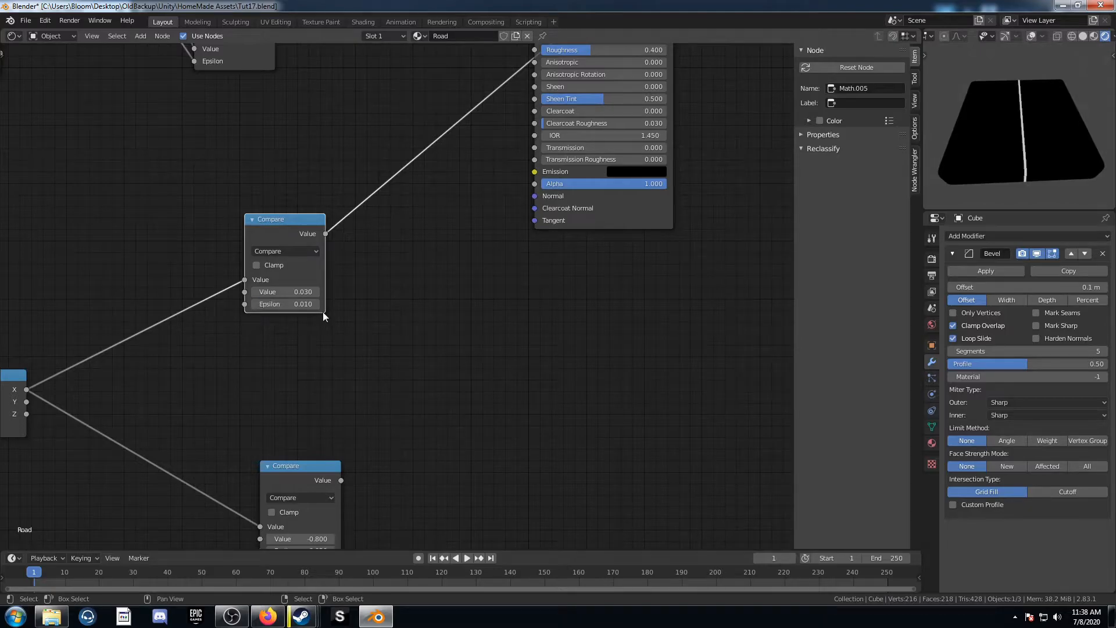
Step: Move the lower copied Compare further down and add a Math node in the gap
middle_click_drag(347, 313, 382, 235)
scroll(382, 235, "down", 2)
left_click(357, 360)
left_click_drag(357, 361, 342, 472)
scroll(334, 331, "down", 2)
middle_click_drag(334, 330, 350, 261)
key("shift+a")
left_click(350, 261)
type("math")
key("Return")
left_click(352, 232)
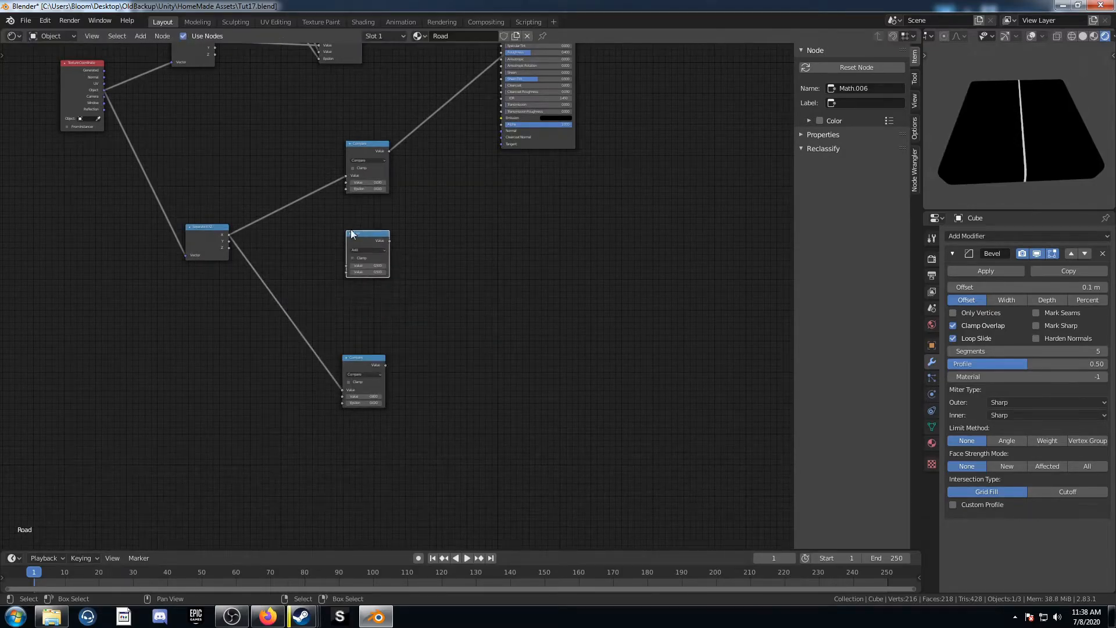
Step: Connect the copied Separate XYZ's Y output to the Math node and set its operation to Multiply
scroll(307, 267, "up", 2)
left_click_drag(149, 215, 327, 253)
scroll(326, 252, "up", 1)
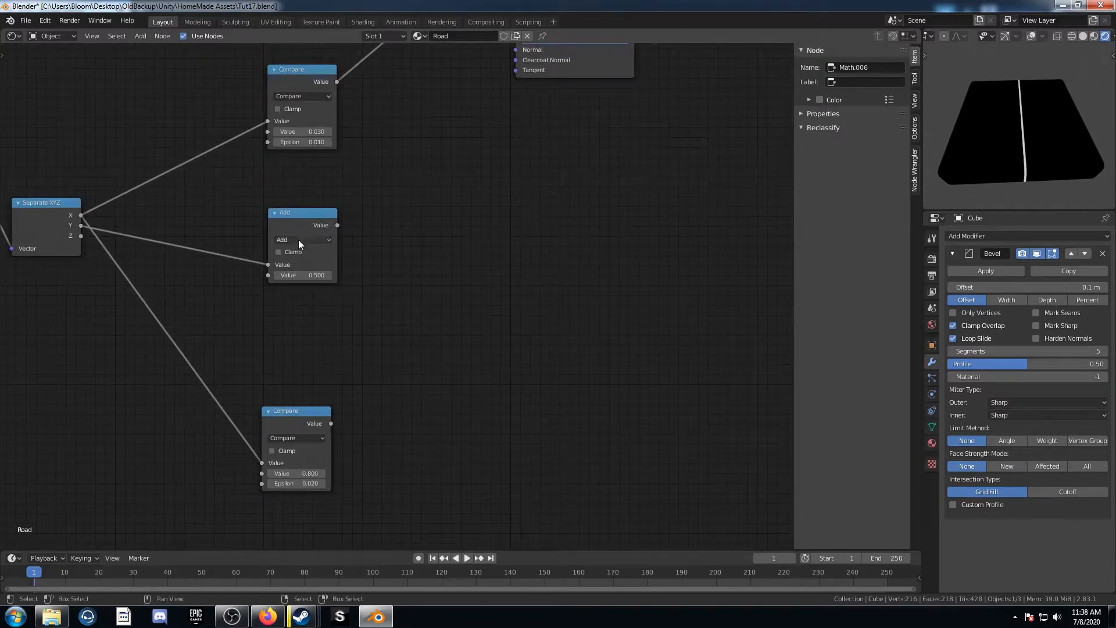
left_click(298, 239)
left_click(297, 298)
left_click_drag(306, 218, 287, 219)
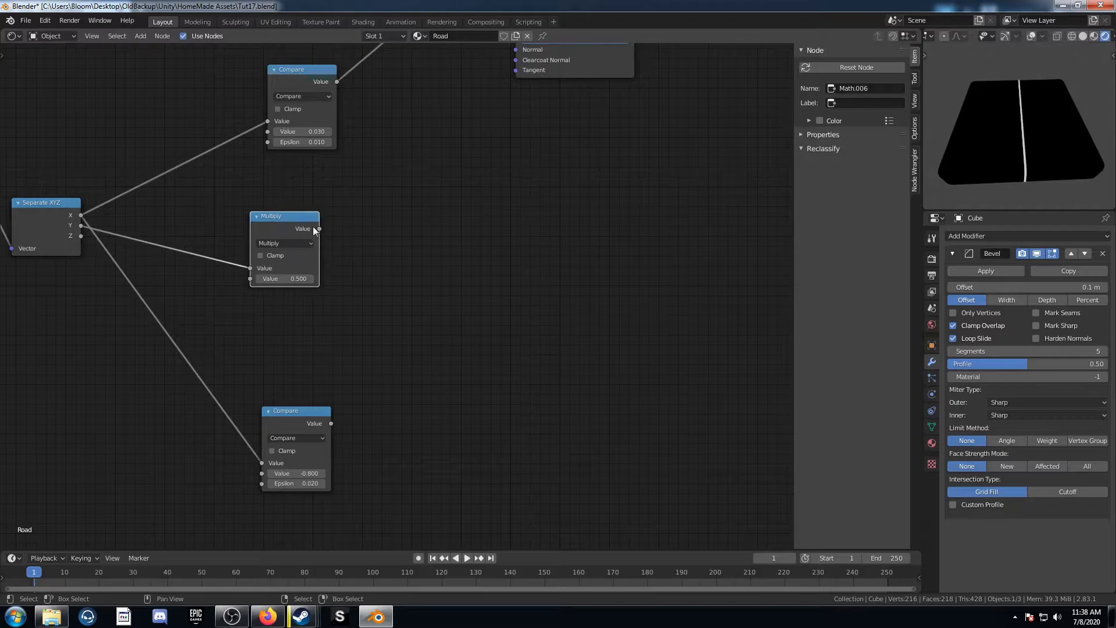
Step: Duplicate the Multiply node, switch the copy to Fraction, feed it the Multiply output, and preview it
key("shift+d")
left_click(375, 218)
left_click(391, 242)
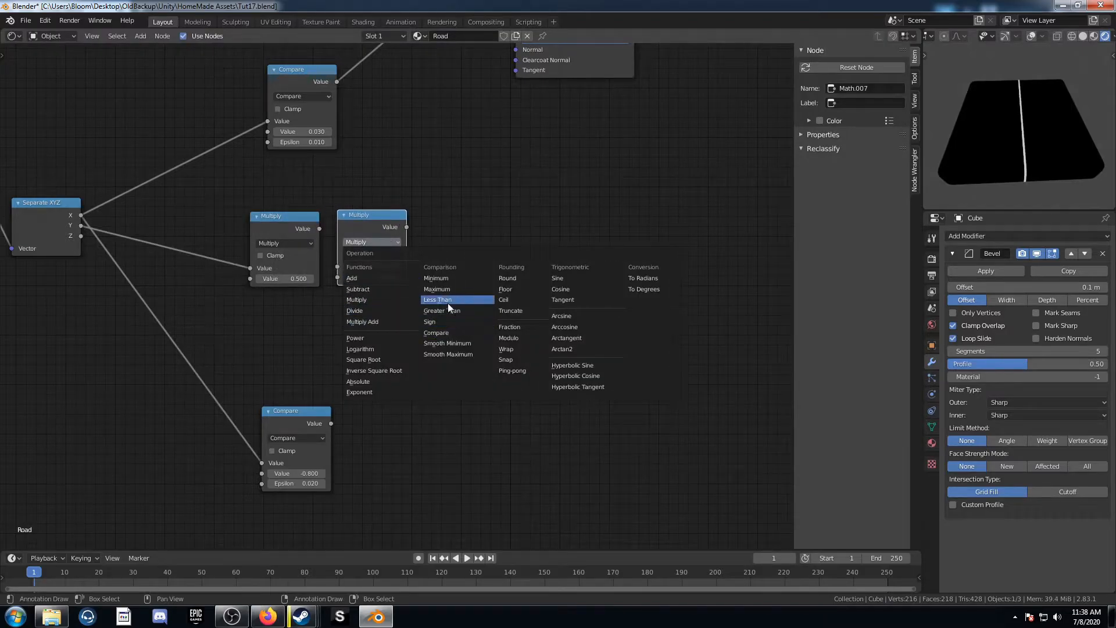
left_click(506, 328)
right_click_drag(304, 227, 374, 239, "alt")
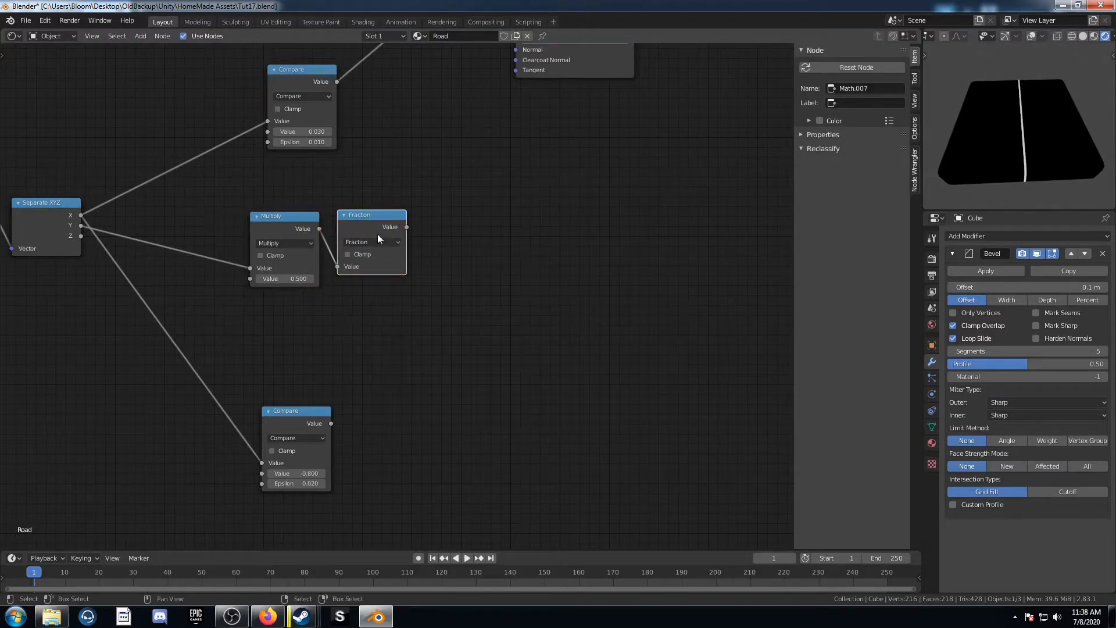
left_click(390, 215, "ctrl+shift")
Step: Set the Multiply node's second value to 5
scroll(336, 305, "up", 1)
left_click(278, 276)
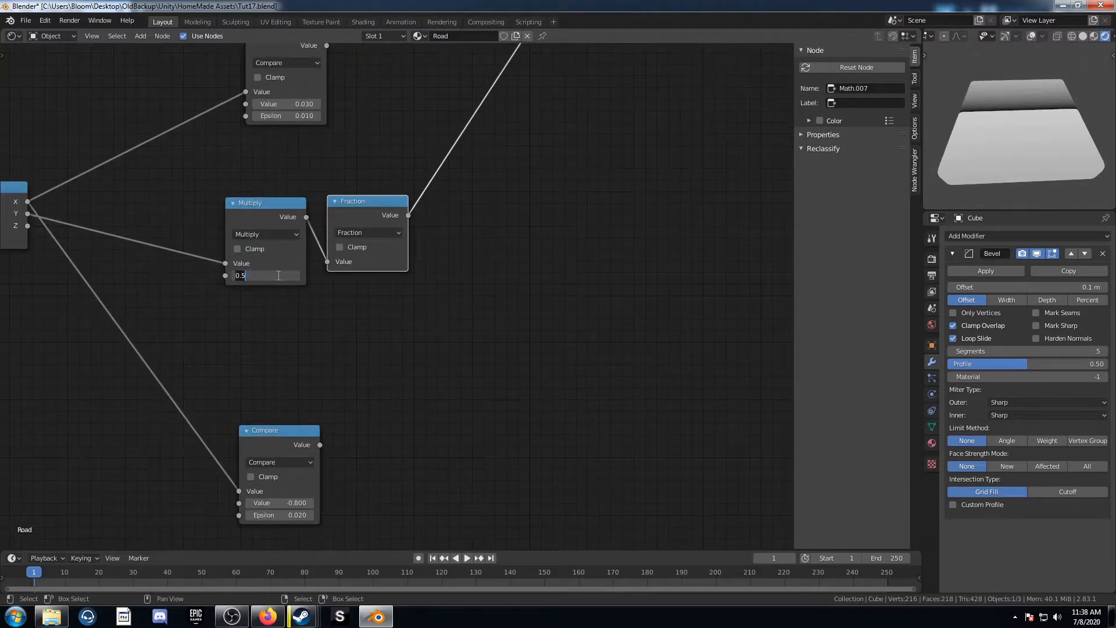
type("5")
key("Return")
middle_click_drag(1041, 116, 996, 166)
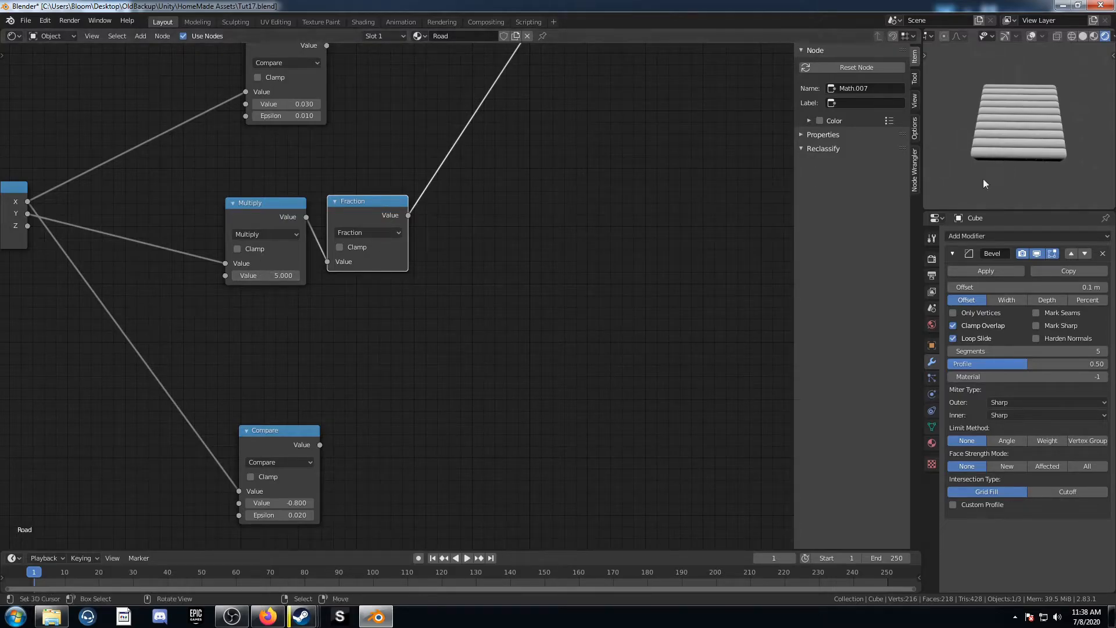
scroll(121, 312, "down", 3)
middle_click_drag(121, 312, 271, 304)
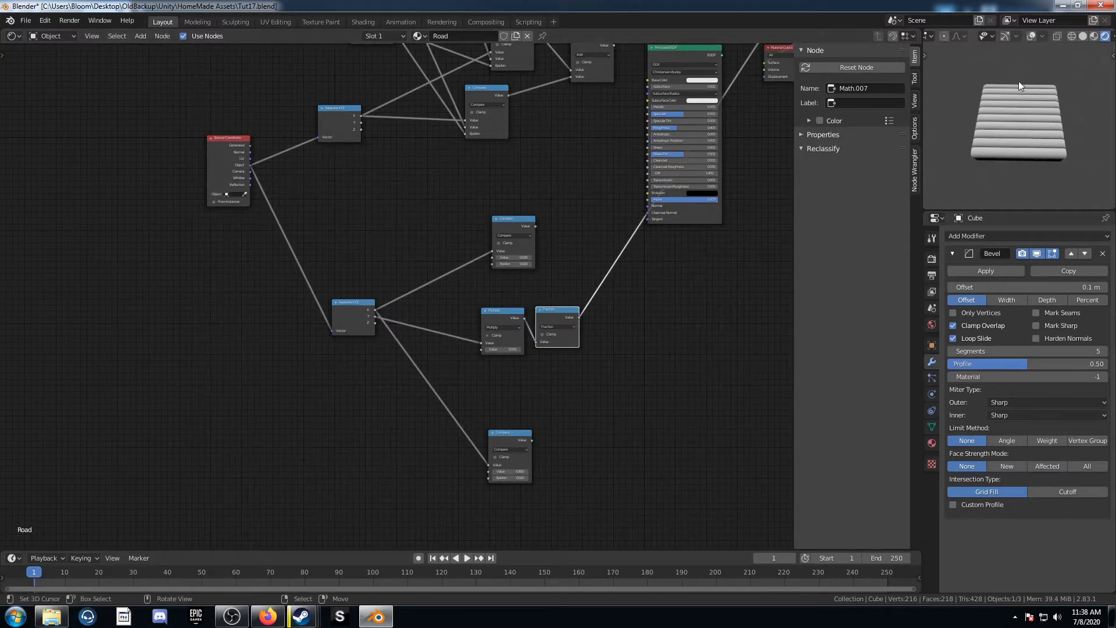
middle_click_drag(1032, 164, 1077, 116)
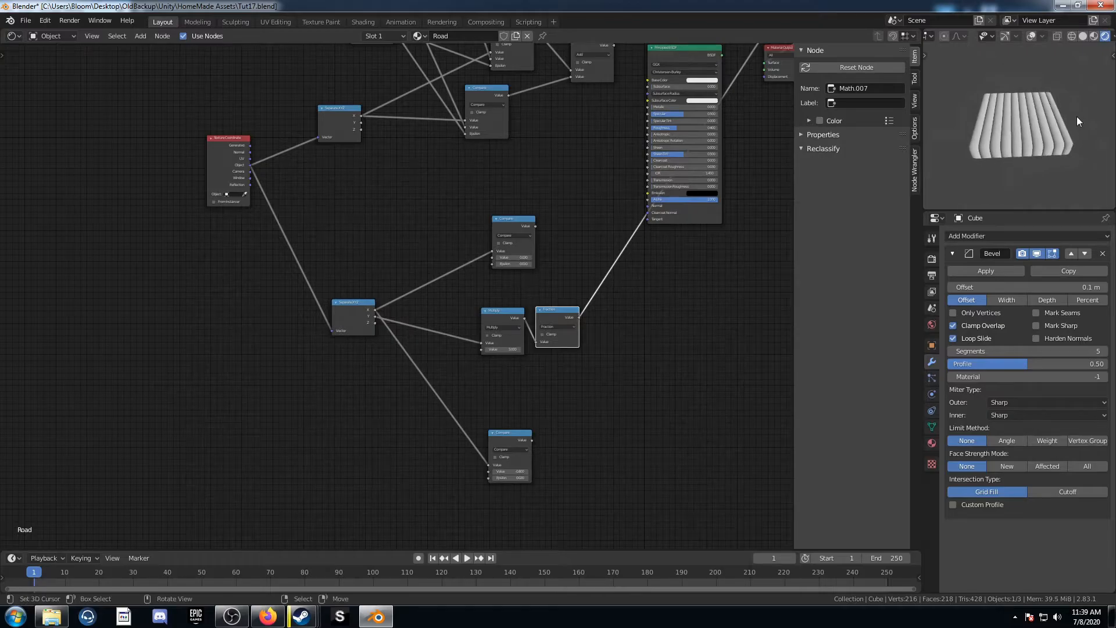
middle_click_drag(1024, 155, 933, 166)
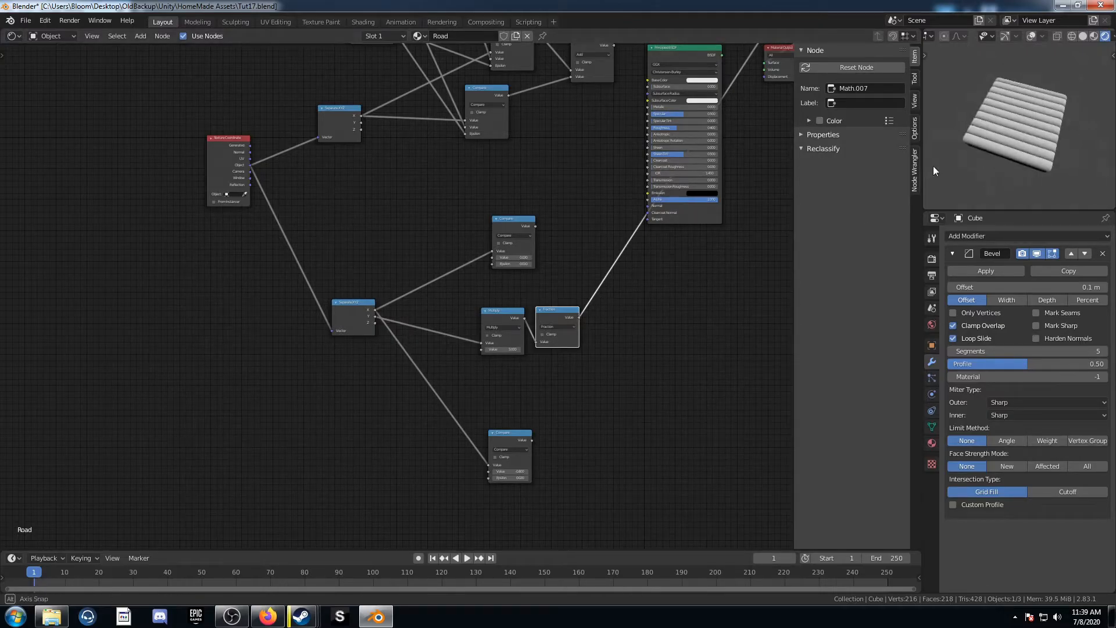
Step: Add a ColorRamp node on the link after the Fraction node
scroll(664, 326, "up", 4)
middle_click_drag(627, 342, 356, 300)
key("shift+a")
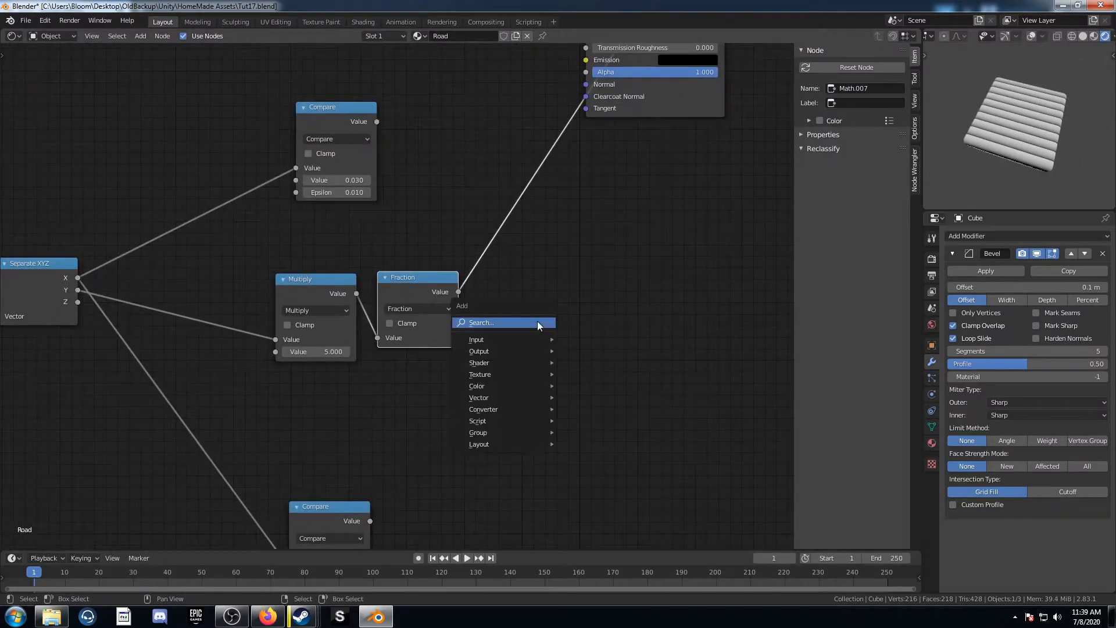
left_click(537, 321)
type("colorr")
key("Return")
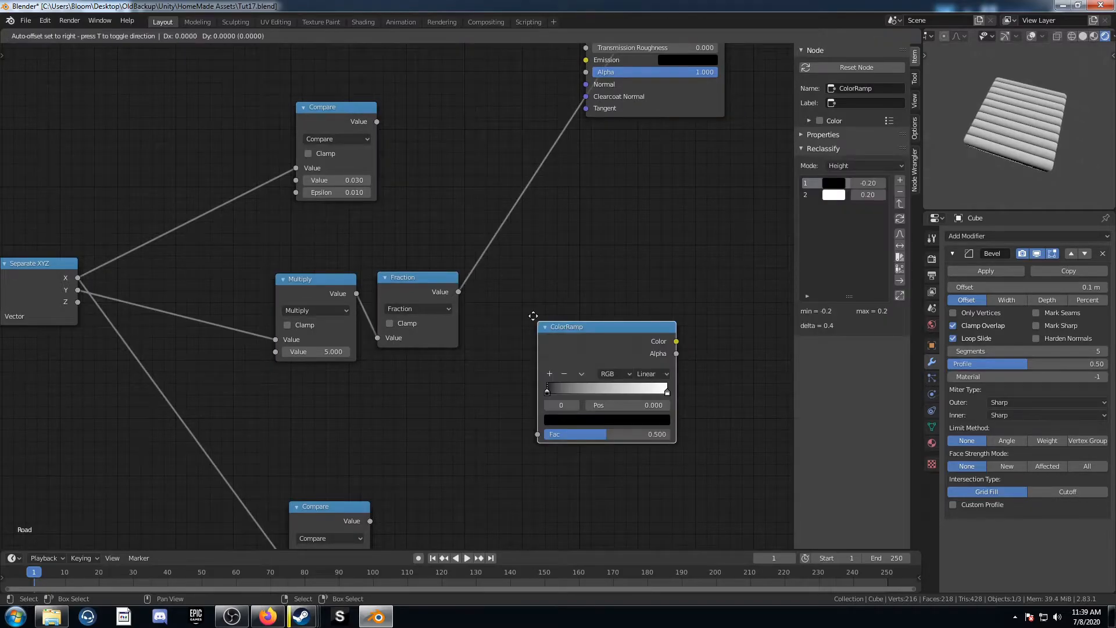
left_click(479, 222)
scroll(514, 312, "up", 2)
middle_click_drag(577, 292, 497, 294)
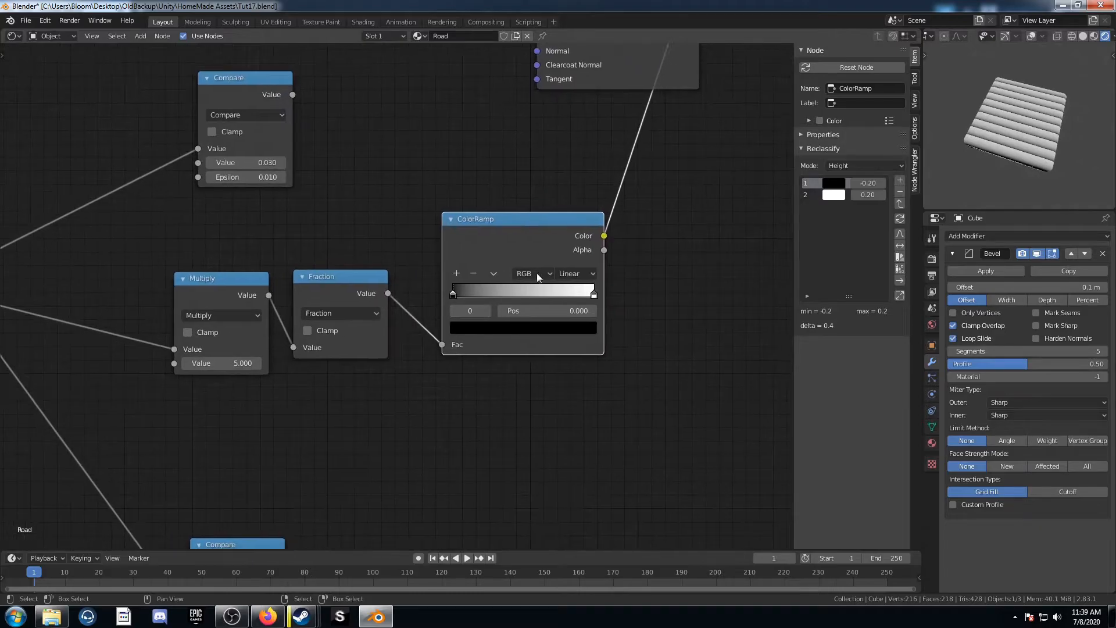
Step: Set the ColorRamp interpolation to Constant and move its white stop to position 0.6
left_click(576, 273)
left_click(588, 348)
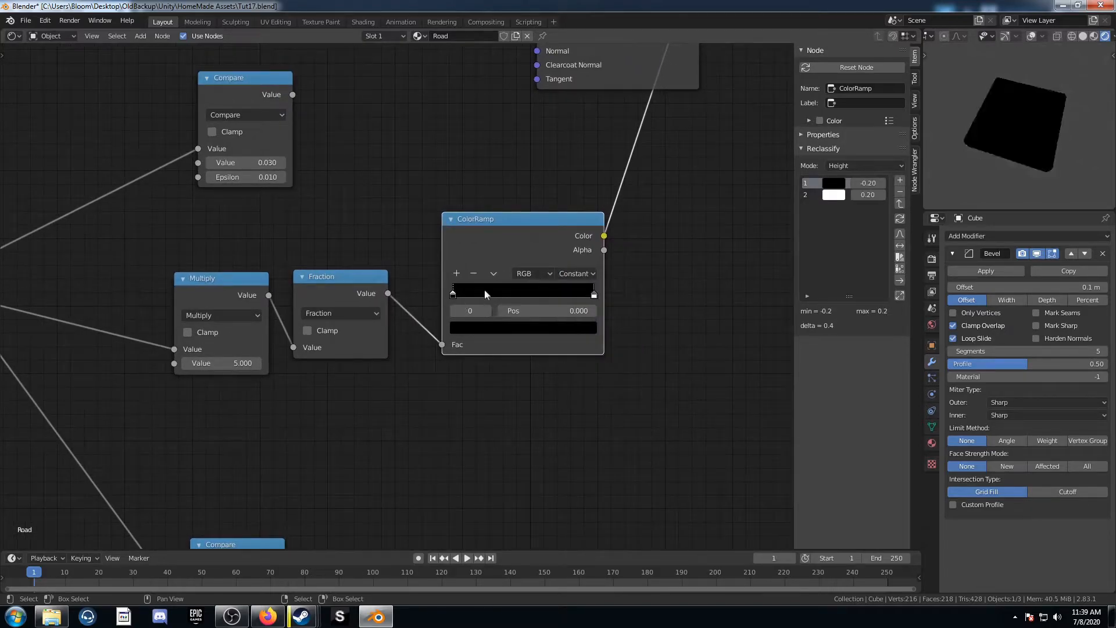
left_click(594, 295)
left_click(580, 309)
type("0.6")
key("Return")
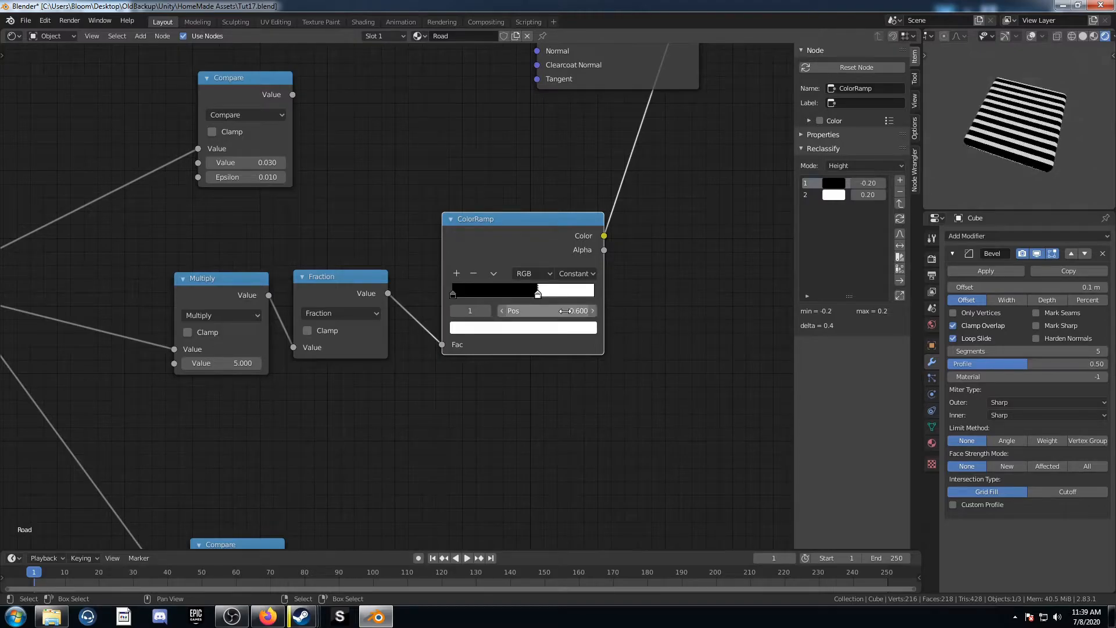
middle_click_drag(951, 154, 972, 160)
scroll(463, 248, "down", 2)
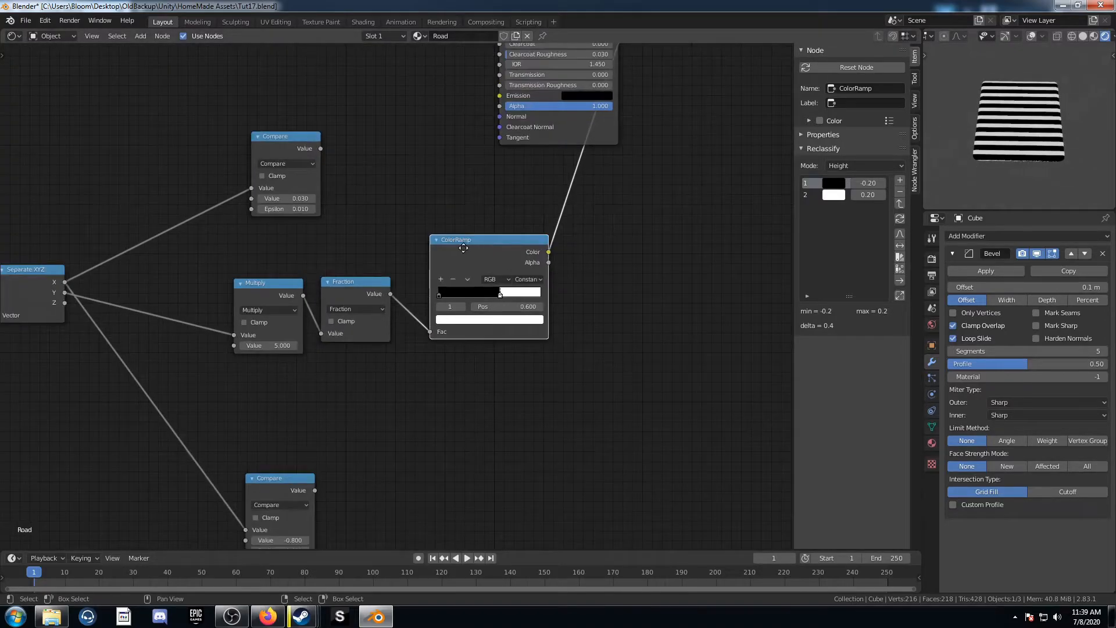
Step: Duplicate the Multiply node and feed it the ColorRamp color and the upper Compare output to combine them
scroll(443, 265, "down", 3, "ctrl")
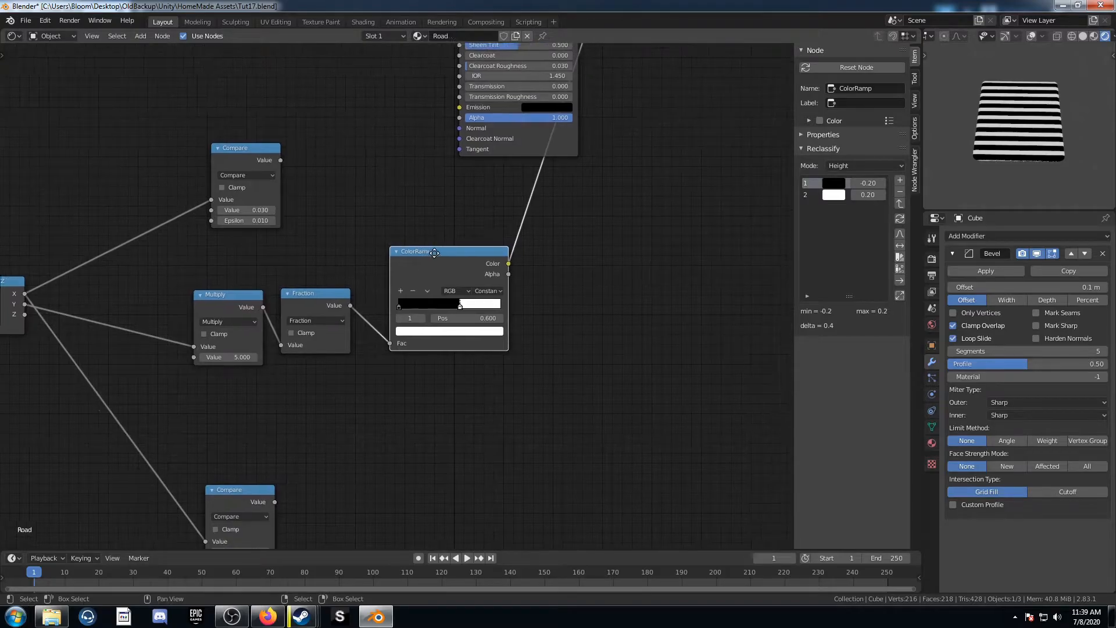
left_click_drag(228, 142, 318, 128)
left_click_drag(448, 264, 432, 301)
left_click(206, 298)
key("shift+d")
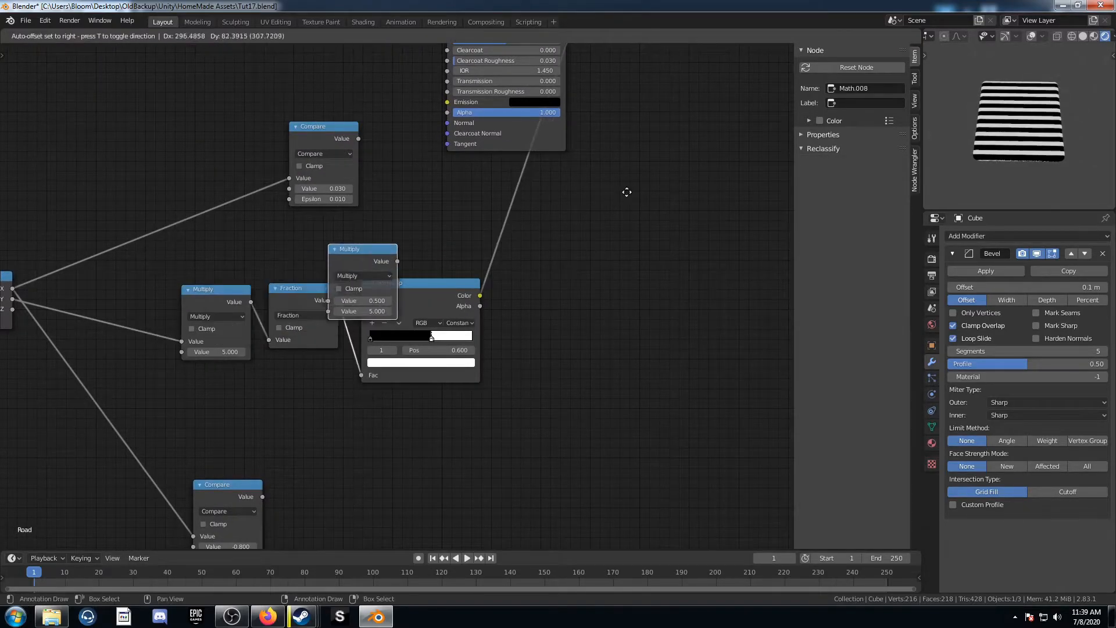
left_click(543, 192)
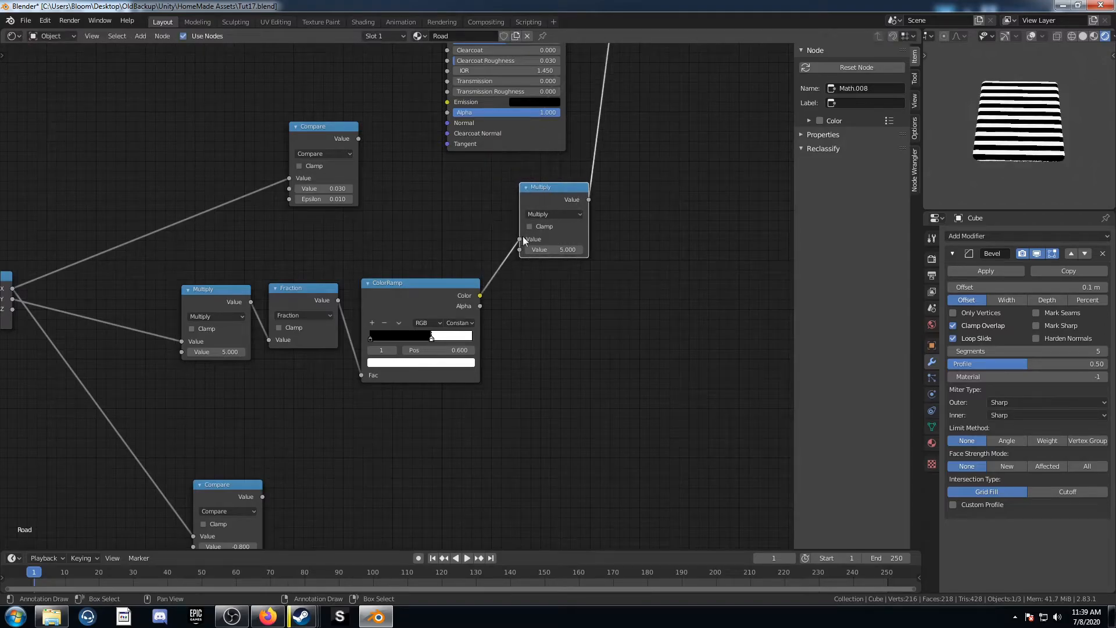
left_click_drag(520, 239, 521, 250)
right_click_drag(324, 136, 599, 232, "alt")
scroll(1010, 148, "up", 3)
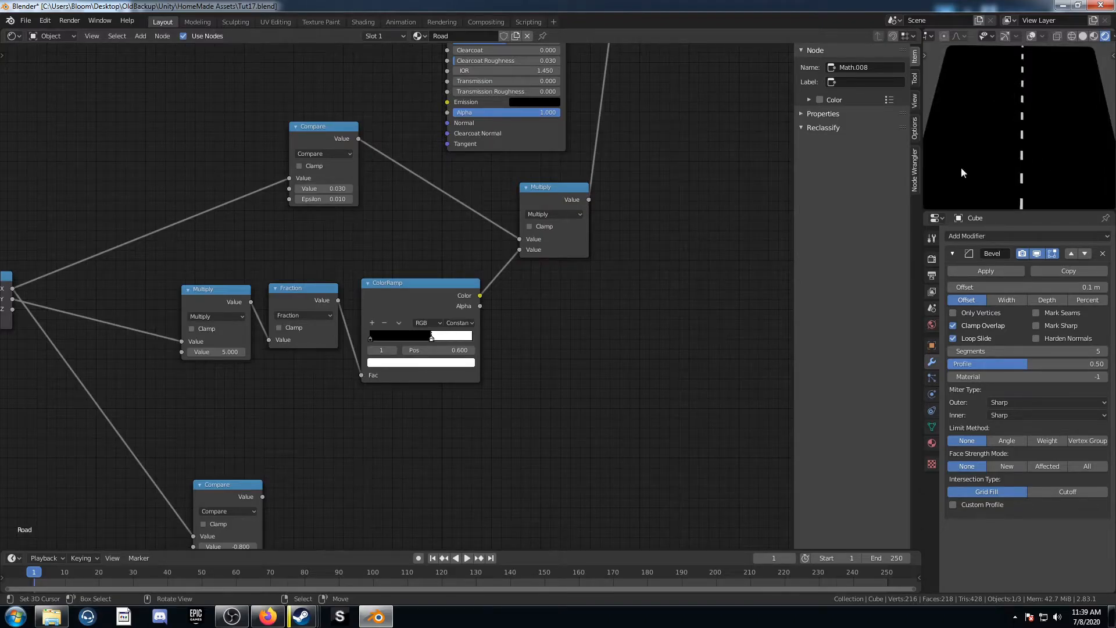
Step: Duplicate the upper Add node and insert it on the link between the new Multiply node and the Material Output
mouse_move(438, 337)
left_mouse_down()
mouse_move(462, 339)
mouse_move(390, 342)
mouse_move(417, 352)
mouse_move(451, 340)
mouse_move(432, 340)
left_mouse_up()
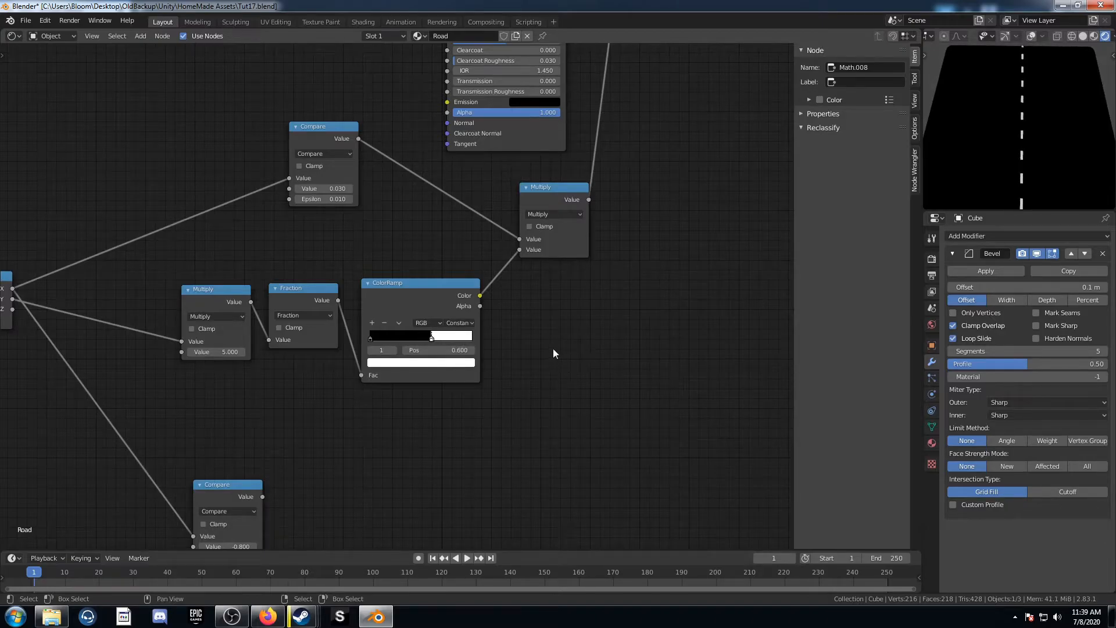
scroll(547, 343, "down", 3)
middle_click_drag(534, 265, 394, 259)
scroll(427, 314, "down", 4)
left_click_drag(394, 259, 399, 280)
scroll(399, 283, "up", 2)
left_click_drag(231, 379, 249, 386)
scroll(319, 343, "up", 2)
scroll(372, 241, "down", 2)
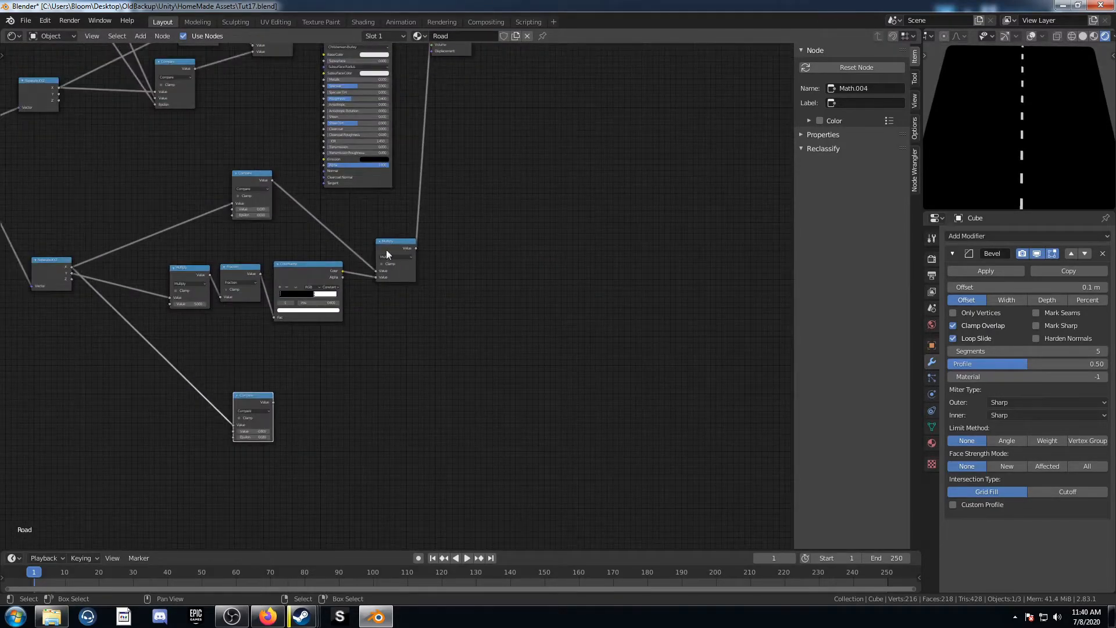
scroll(377, 251, "down", 2)
left_click(291, 117)
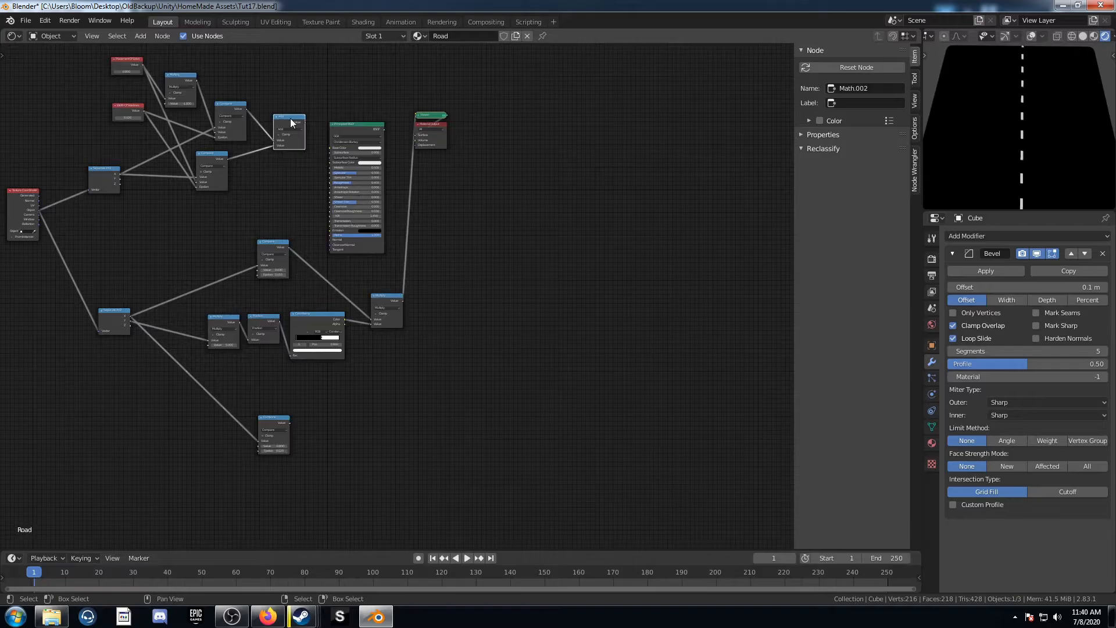
key("shift+d")
left_click(427, 270)
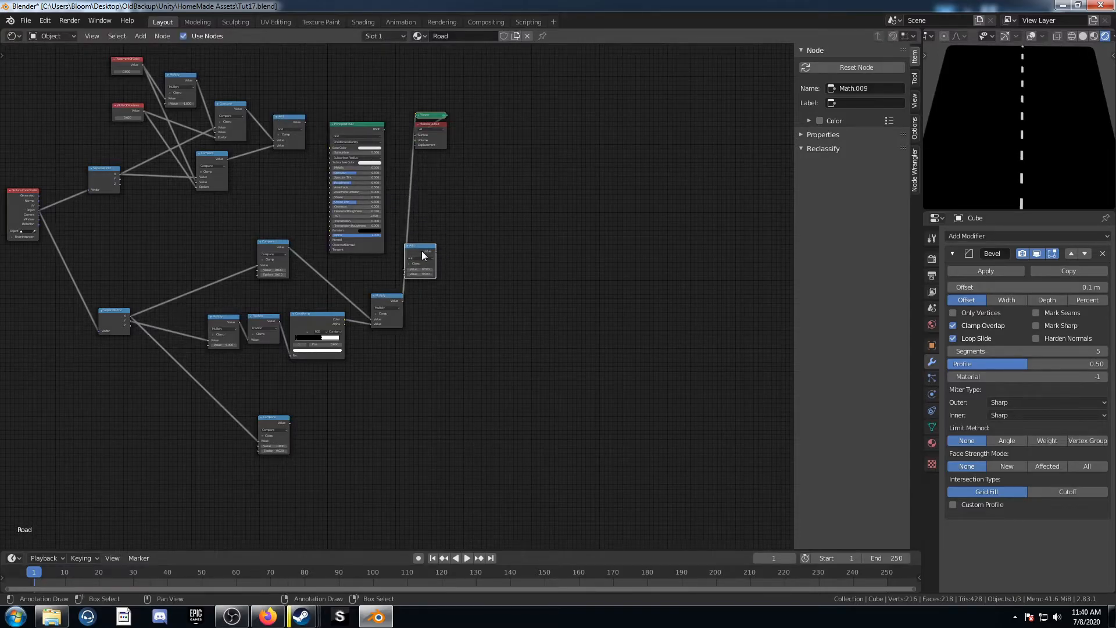
left_click_drag(420, 250, 411, 238)
Step: Delete the Principled BSDF node and rearrange the remaining nodes
left_click(354, 130)
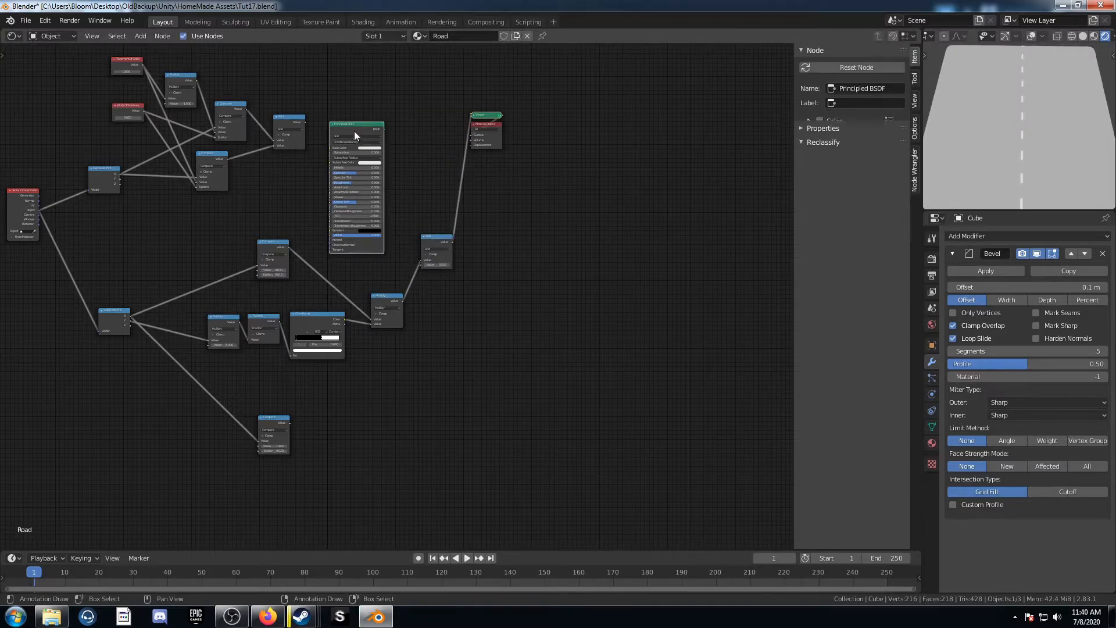
key("x")
left_click_drag(411, 69, 506, 165)
key("g")
left_click(623, 282)
left_click_drag(413, 187, 480, 269)
key("g")
left_click(519, 365)
Step: Connect the lower Compare node's output to the new Add node's second value input
scroll(407, 309, "up", 4)
middle_click_drag(448, 368, 429, 253)
right_click_drag(219, 362, 475, 271, "alt")
scroll(418, 306, "up", 3)
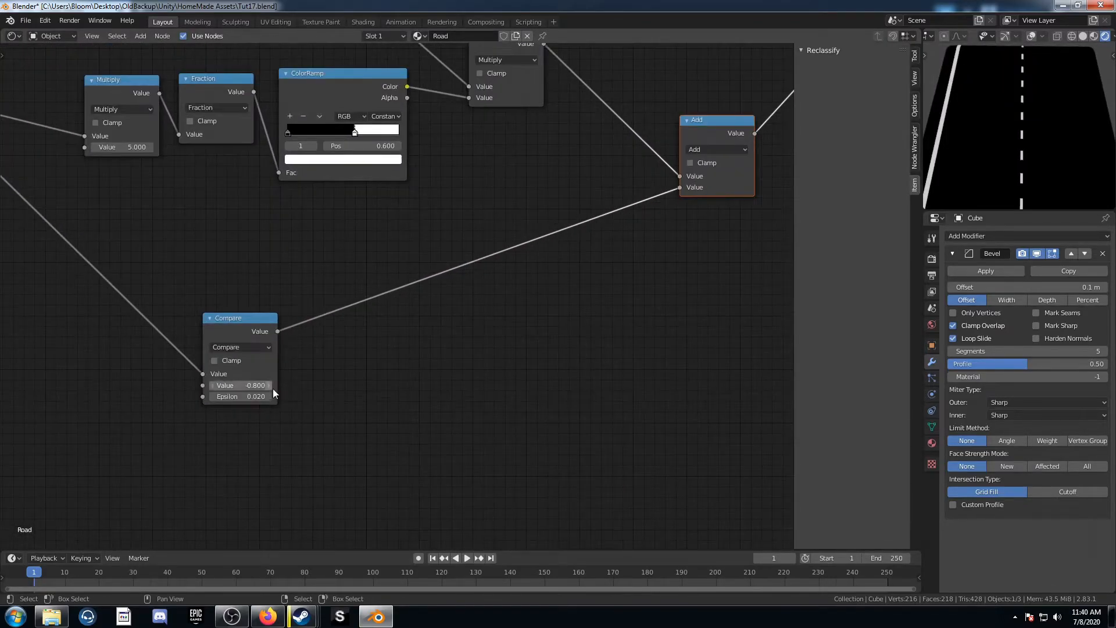
Step: Set the lower Compare node's value to -0.03 and its epsilon to 0.01
middle_click_drag(274, 393, 365, 395)
scroll(365, 395, "down", 2)
left_click(333, 385)
key("Return")
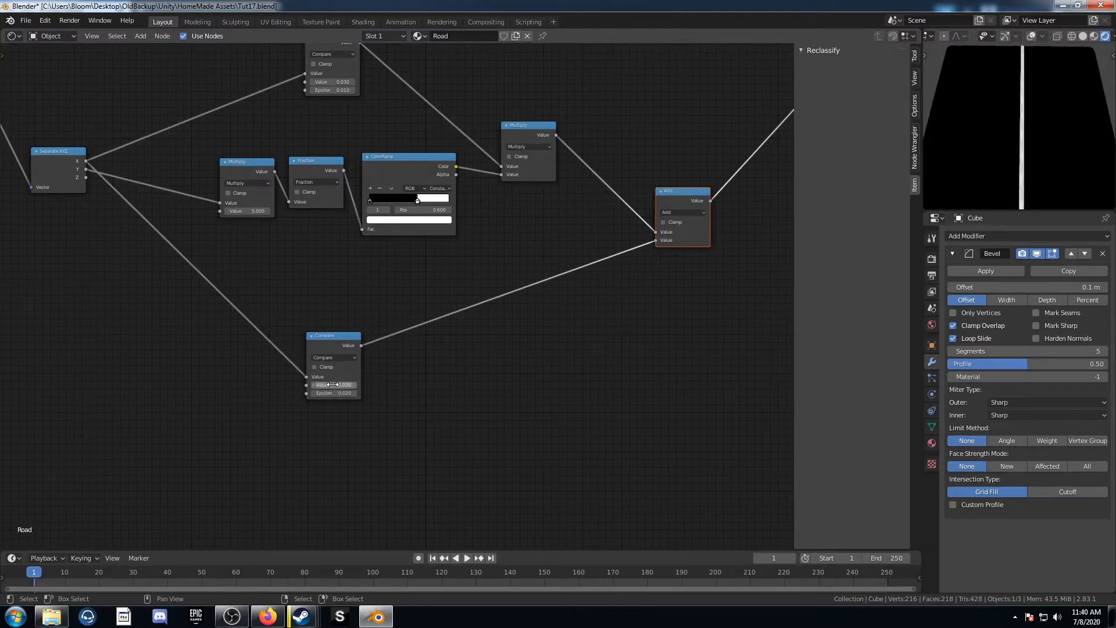
left_click(333, 393)
key("Return")
left_click(330, 385)
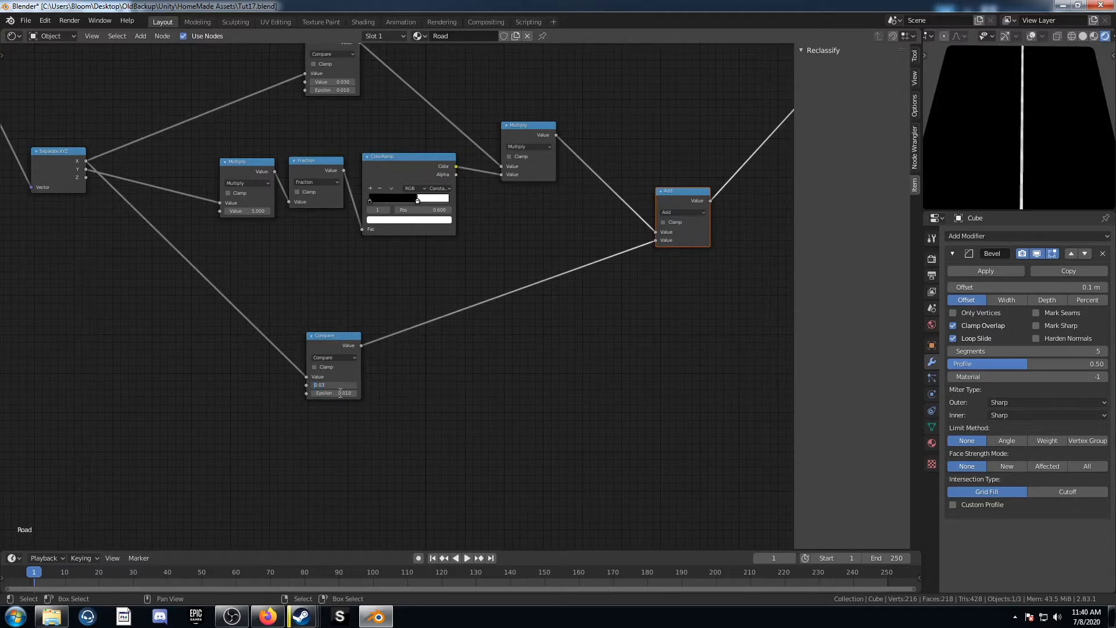
type("-")
key("Return")
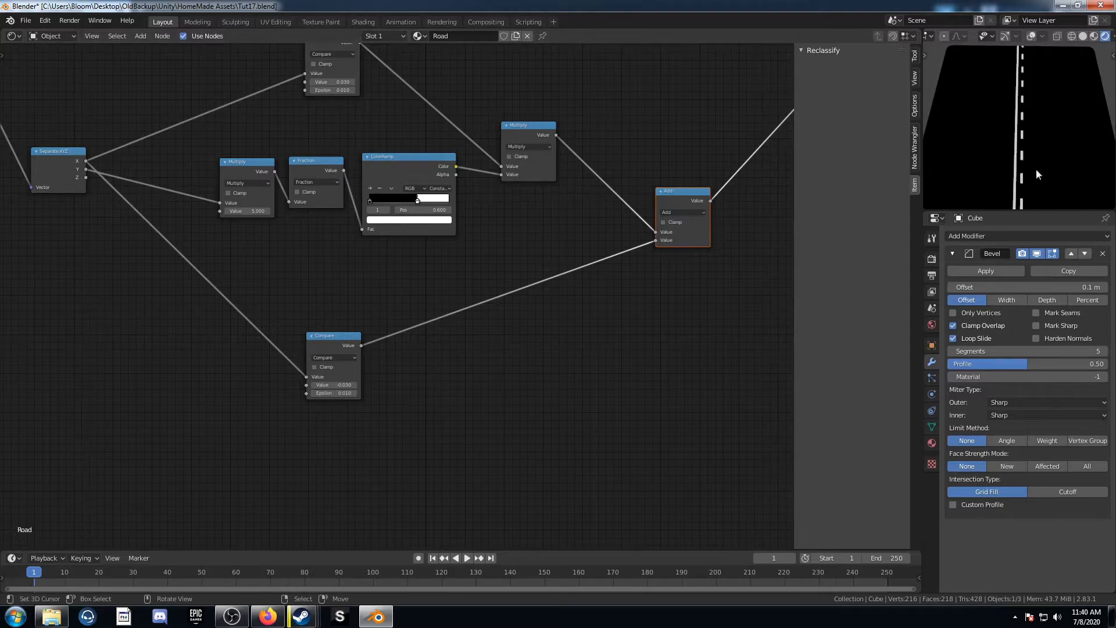
Step: Add a Value node and duplicate it, placing both left of the Compare nodes
scroll(229, 343, "down", 5)
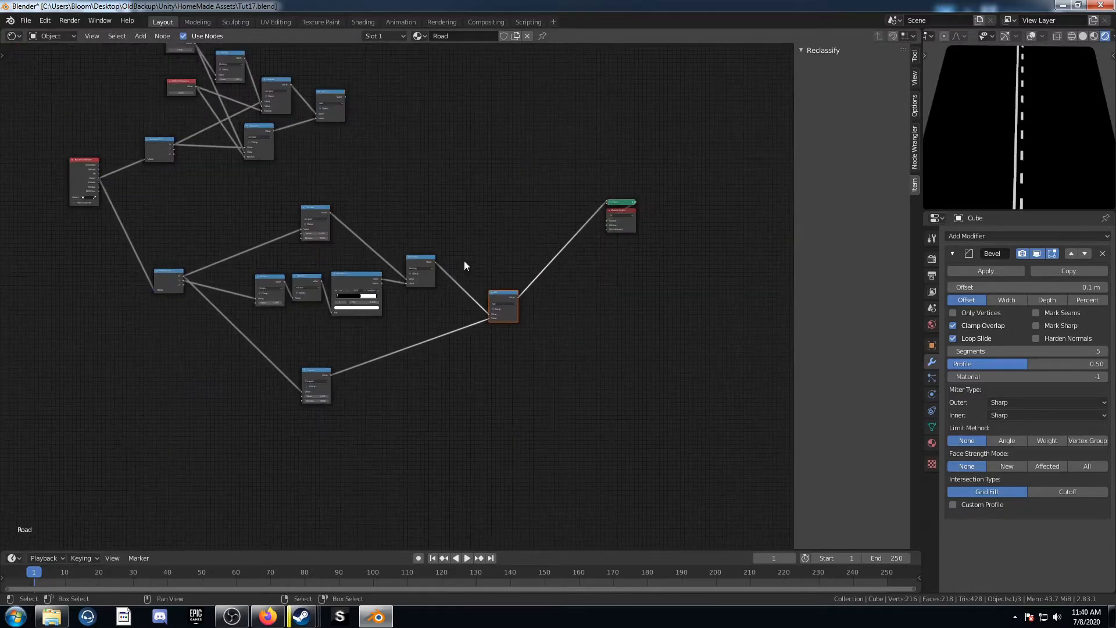
middle_click_drag(127, 375, 177, 360)
key("shift+a")
left_click(176, 359)
type("value")
key("Return")
left_click(168, 323)
key("shift+d")
left_click(184, 379)
scroll(184, 338, "up", 2)
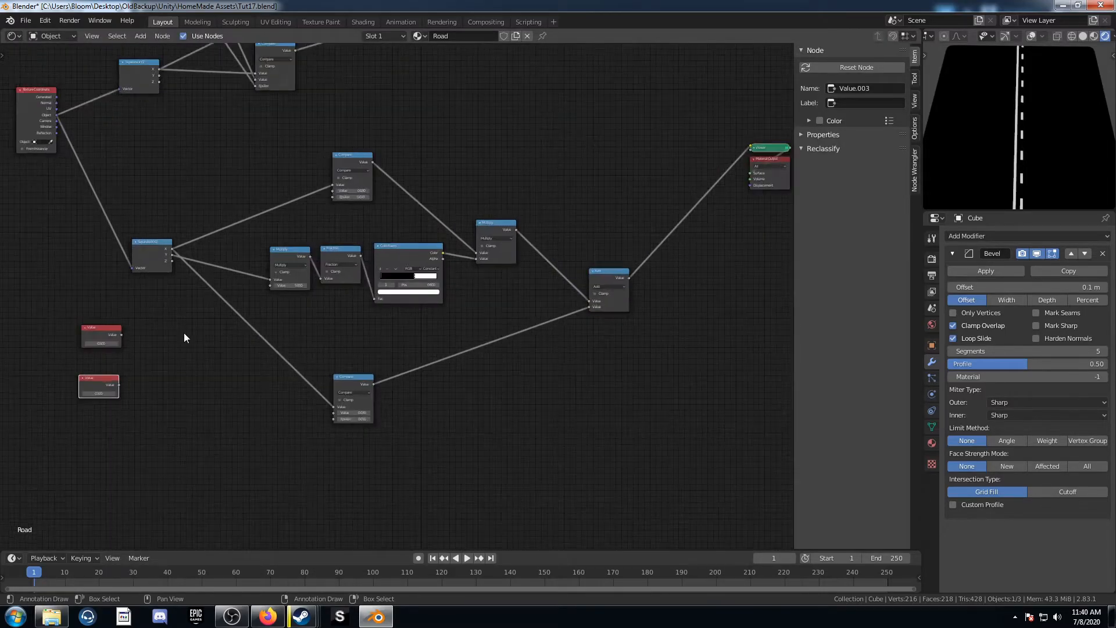
Step: Link the first Value node to both Compare nodes' value inputs and the second to both epsilon inputs
left_click_drag(121, 334, 338, 191)
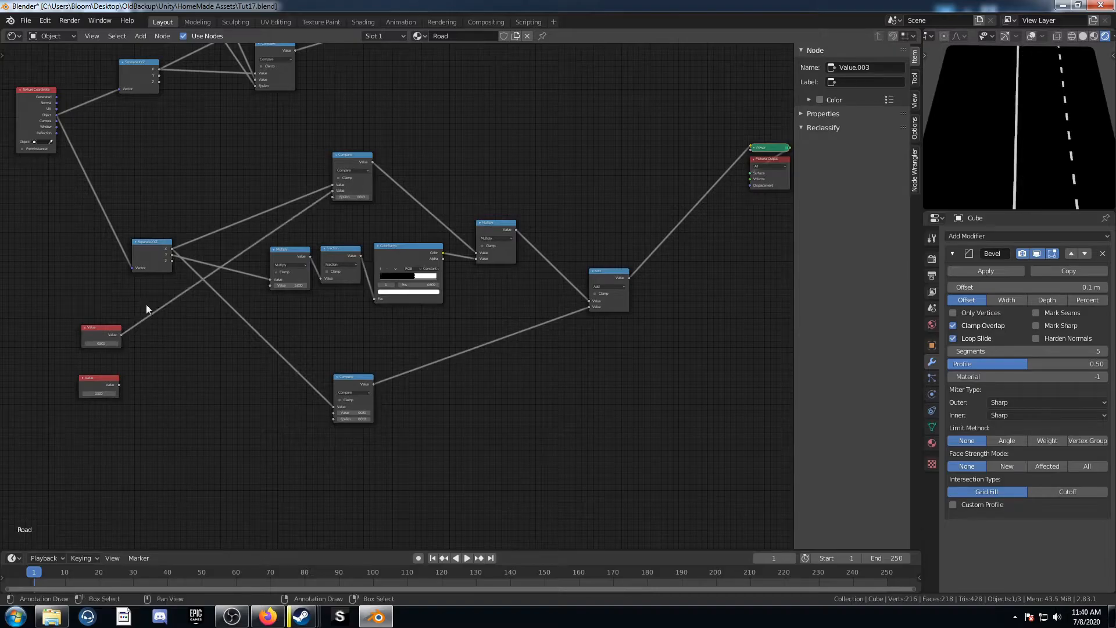
left_click_drag(121, 334, 335, 413)
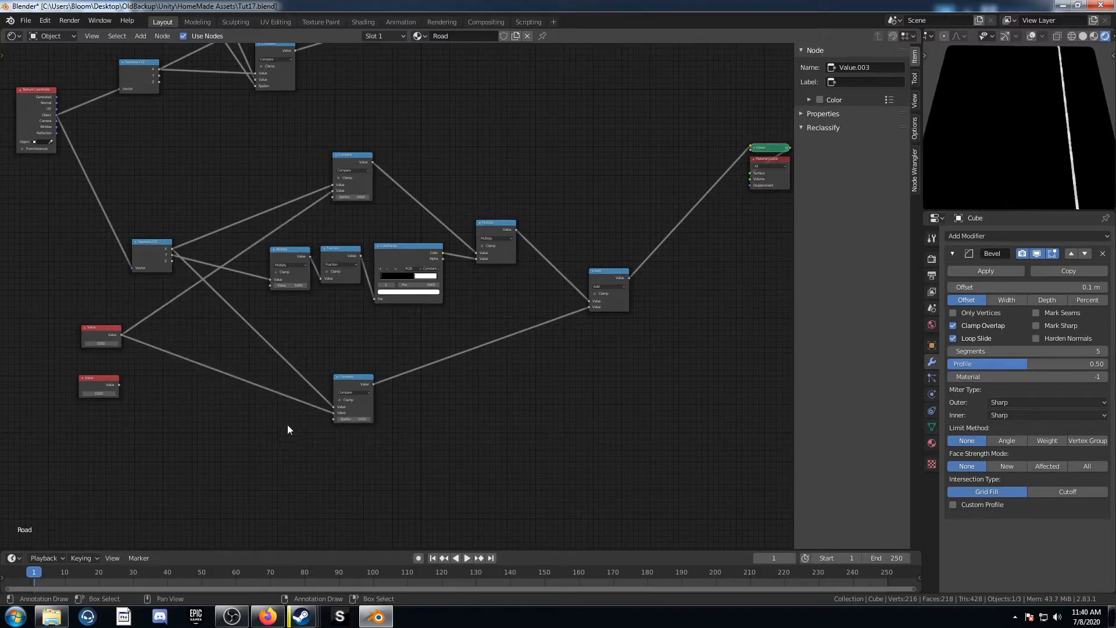
left_click_drag(118, 380, 333, 197)
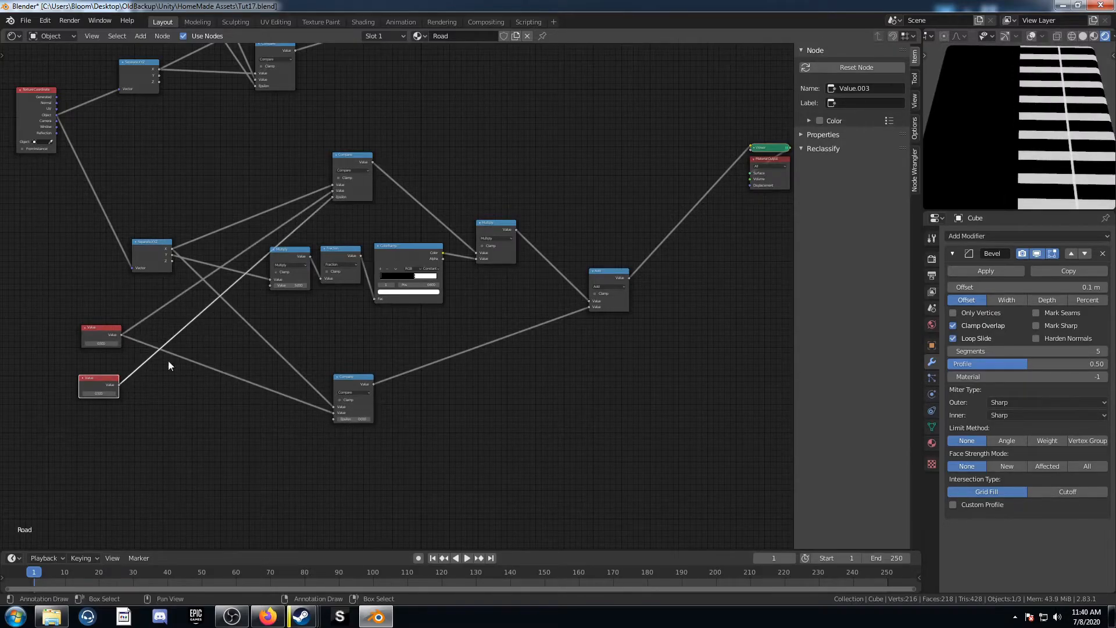
left_click_drag(118, 385, 334, 418)
Step: Set the first Value node to 0.03 and the second Value node to 0.01
left_click(98, 343)
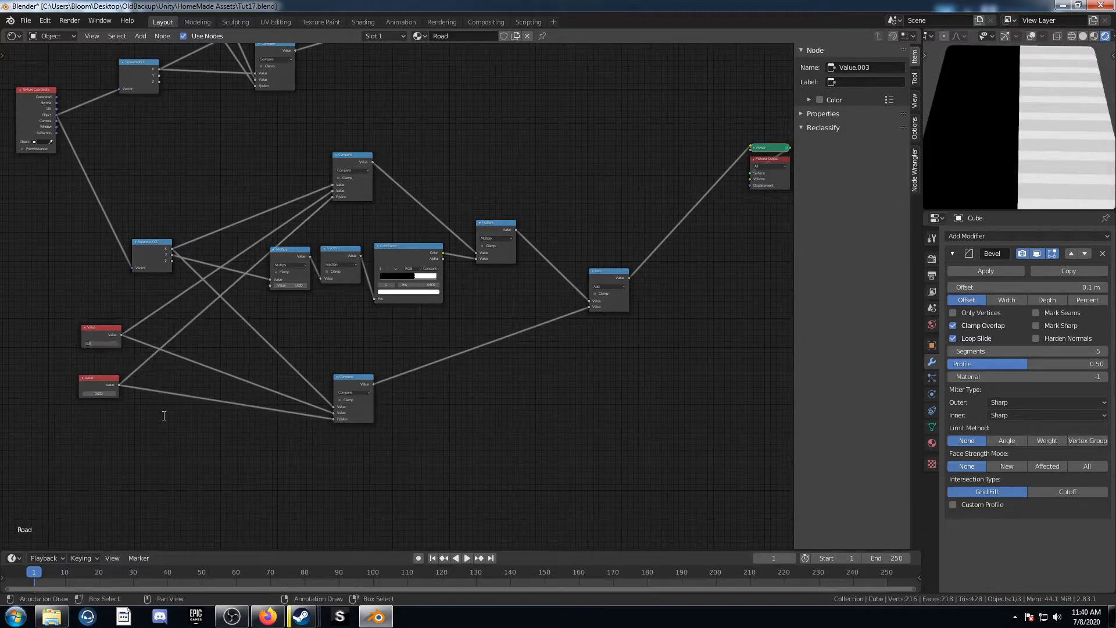
key("Return")
scroll(145, 421, "up", 5)
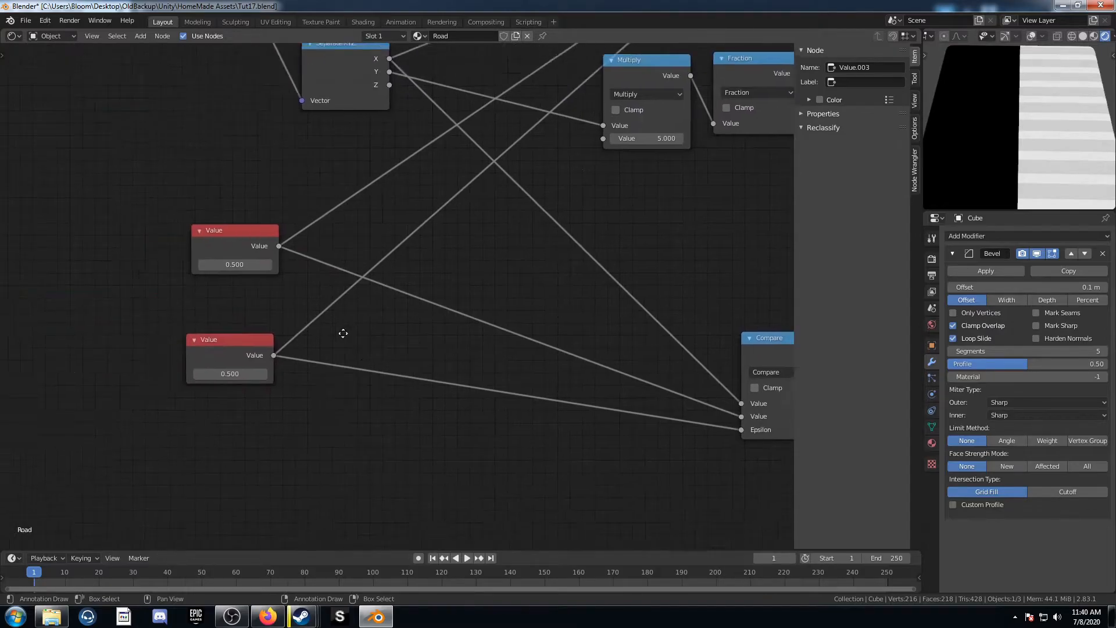
left_click(246, 261)
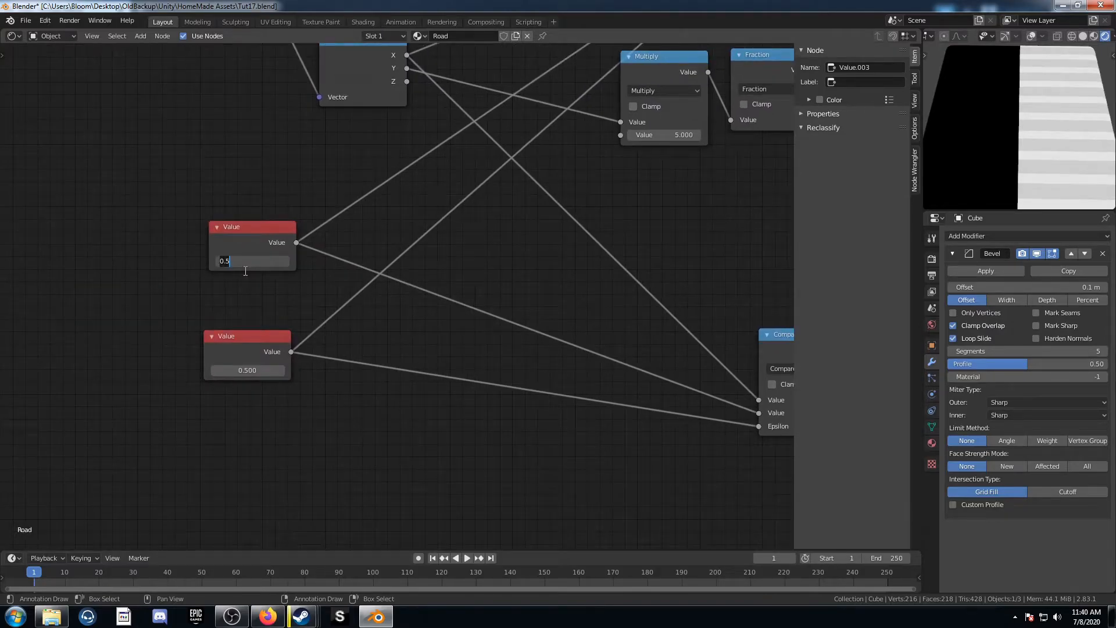
key("Return")
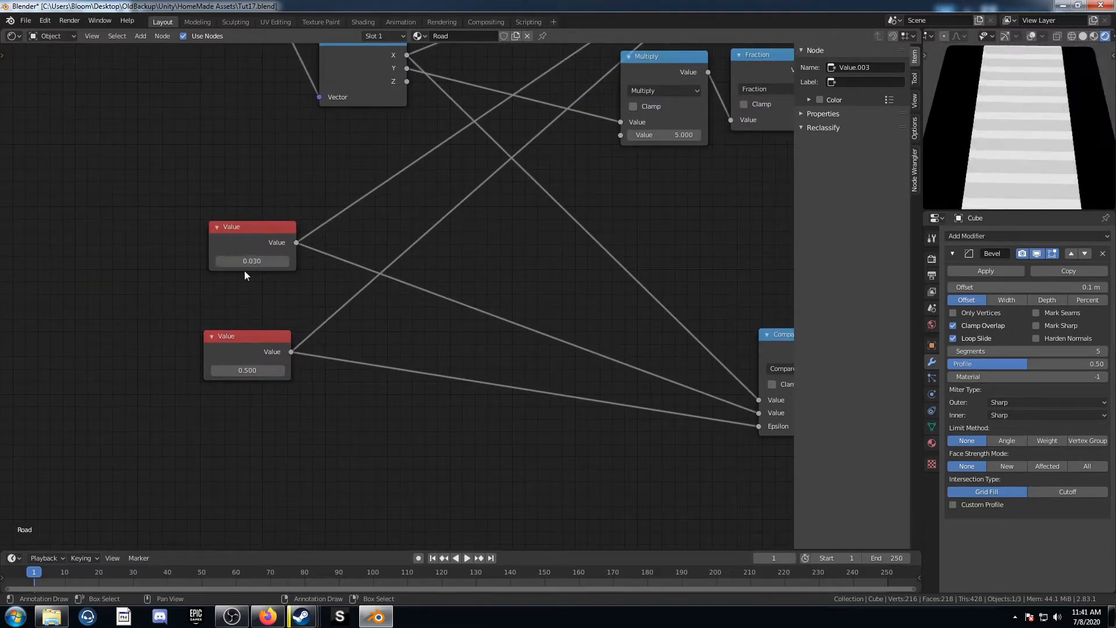
left_click(246, 374)
key("Return")
Step: Add a Math node, switch it to Multiply, and set its second value to -1
scroll(322, 366, "down", 2)
key("shift+a")
left_click(371, 407)
type("add")
key("Return")
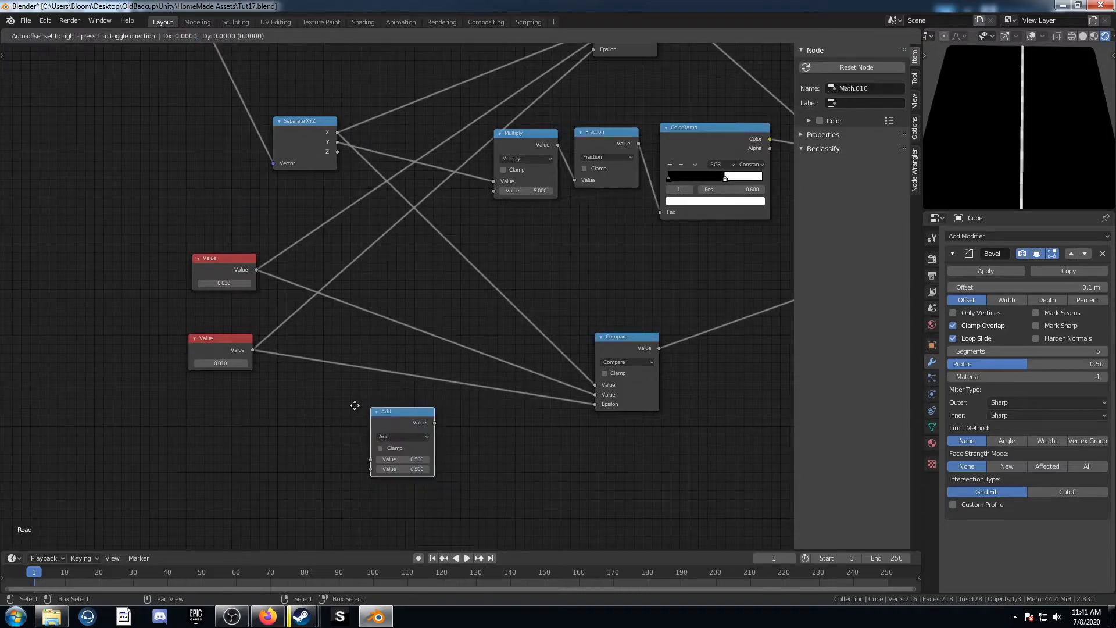
left_click(305, 199)
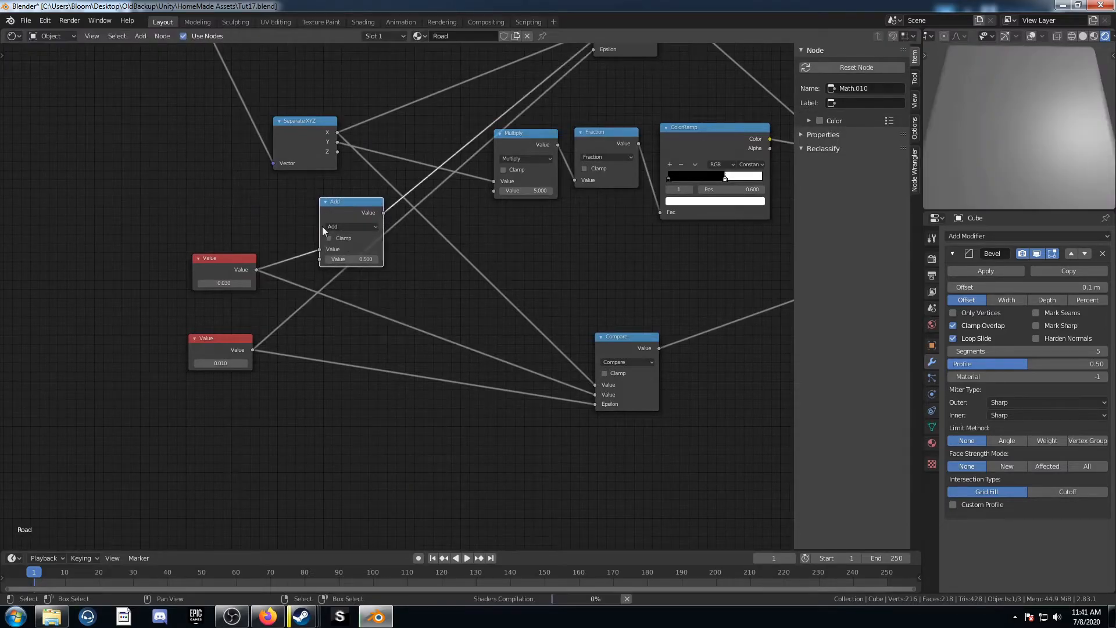
left_click(352, 226)
left_click(354, 281)
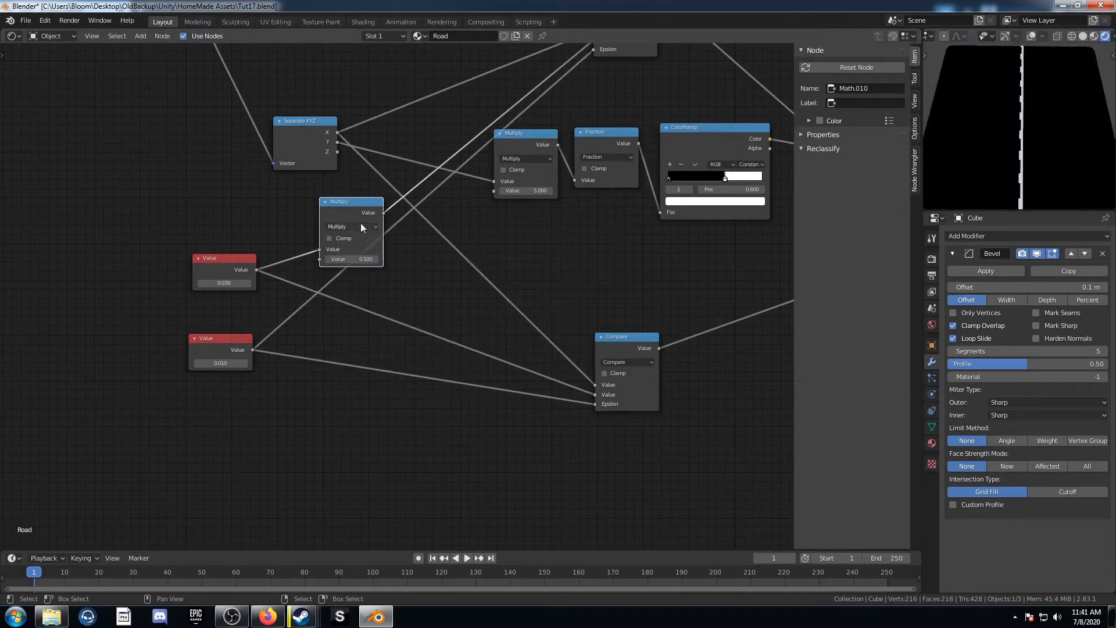
left_click_drag(346, 203, 324, 197)
left_click(331, 251)
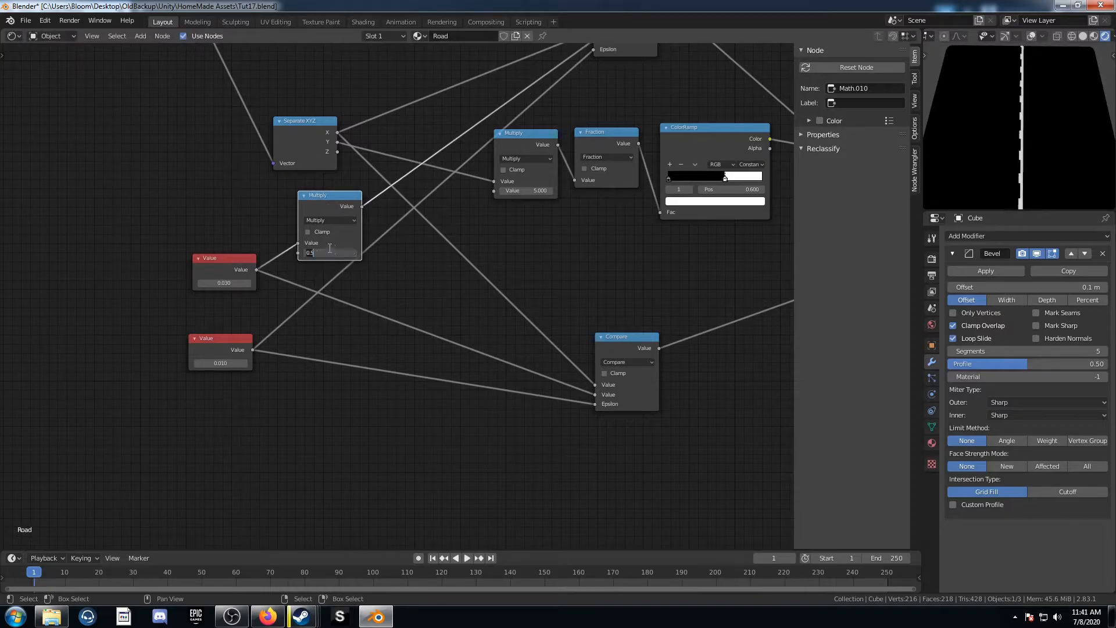
type("-1")
key("Return")
Step: Insert the Multiply node between the first Value node and the lower Compare node's value input
left_click_drag(332, 205, 411, 295)
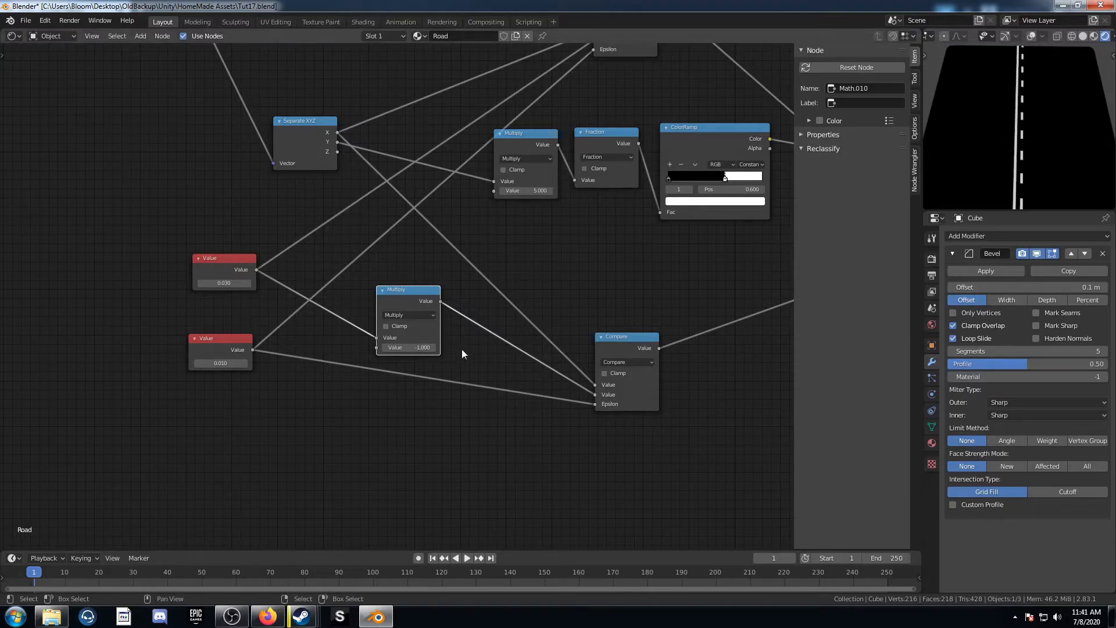
middle_click_drag(445, 306, 441, 320)
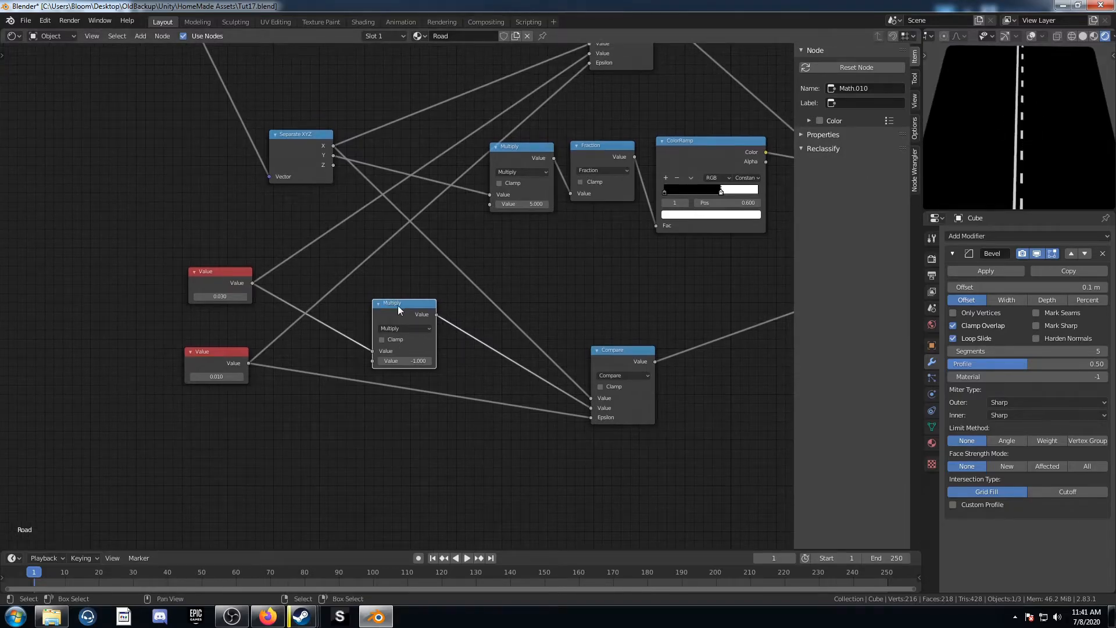
mouse_move(392, 312)
left_mouse_down("alt")
mouse_move(425, 184)
mouse_move(331, 215)
mouse_move(385, 302)
left_mouse_up("alt")
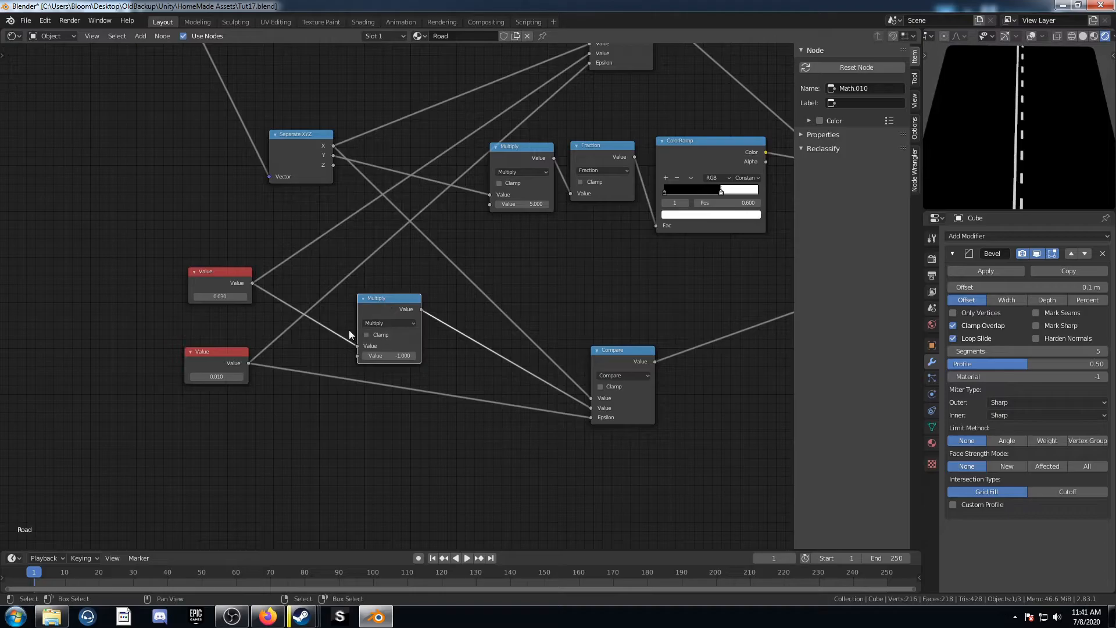
Step: Label the first Value node "Width Of Center Line"
left_click(245, 288)
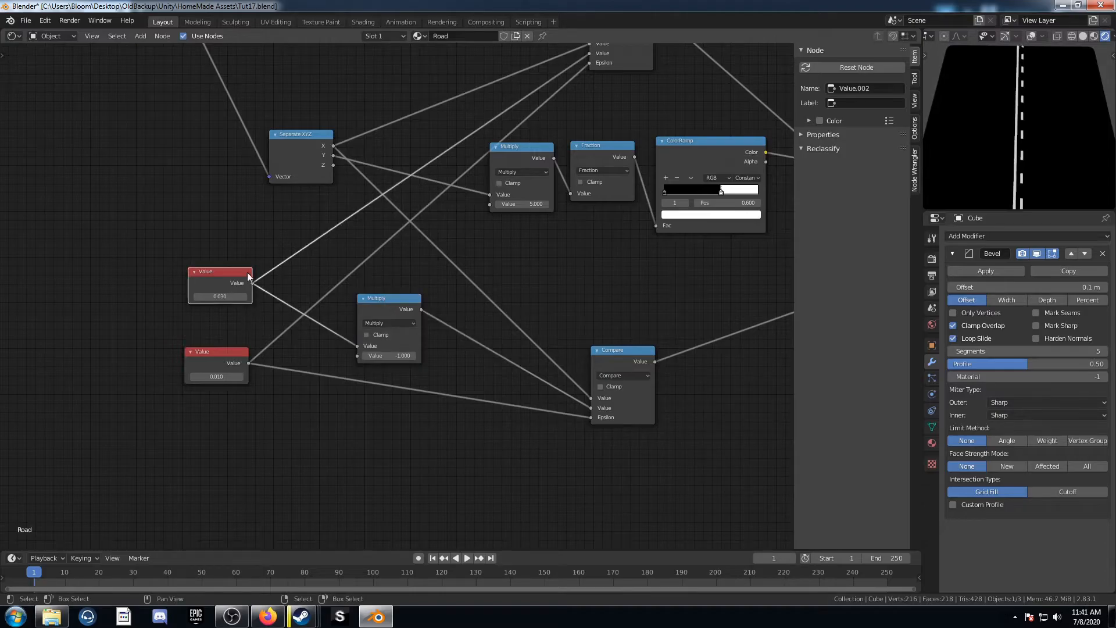
left_click(858, 101)
type("W")
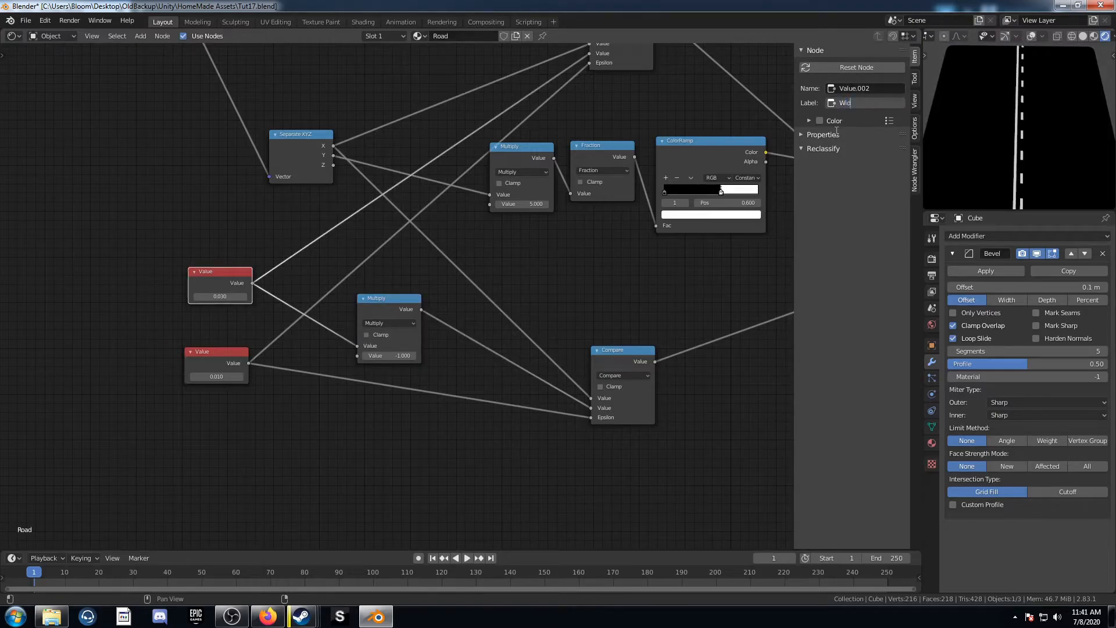
type("idth Of Co")
type("nter Line")
key("Return")
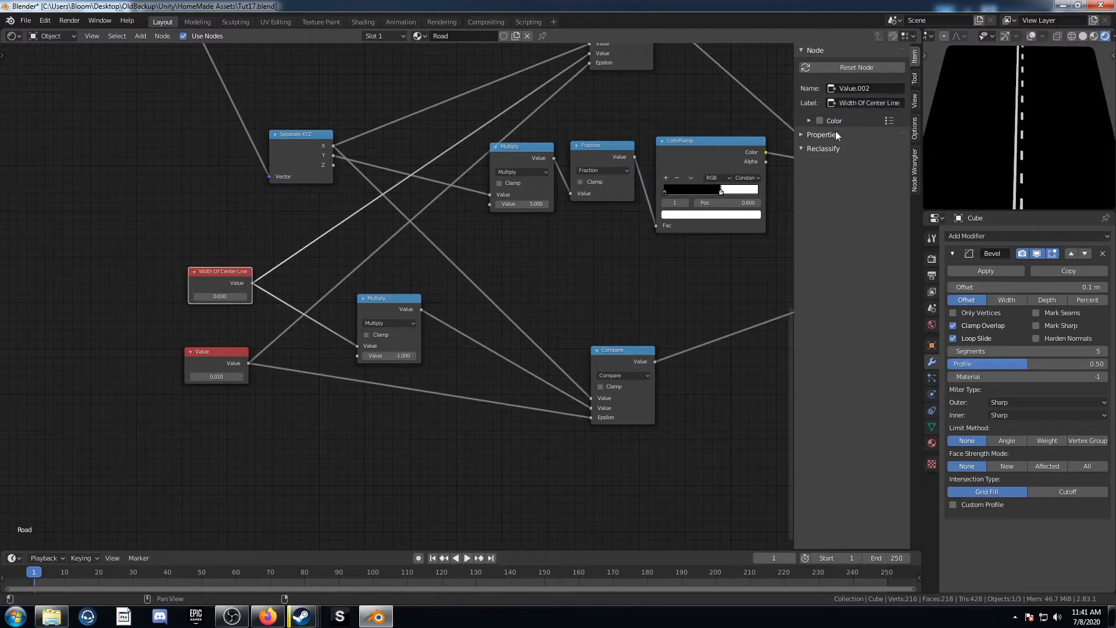
Step: Relabel the first Value node "Placement Of Center Line"
left_click_drag(220, 296, 277, 296)
key("ctrl+z")
left_click(864, 104)
left_click_drag(857, 104, 830, 108)
key("BackSpace")
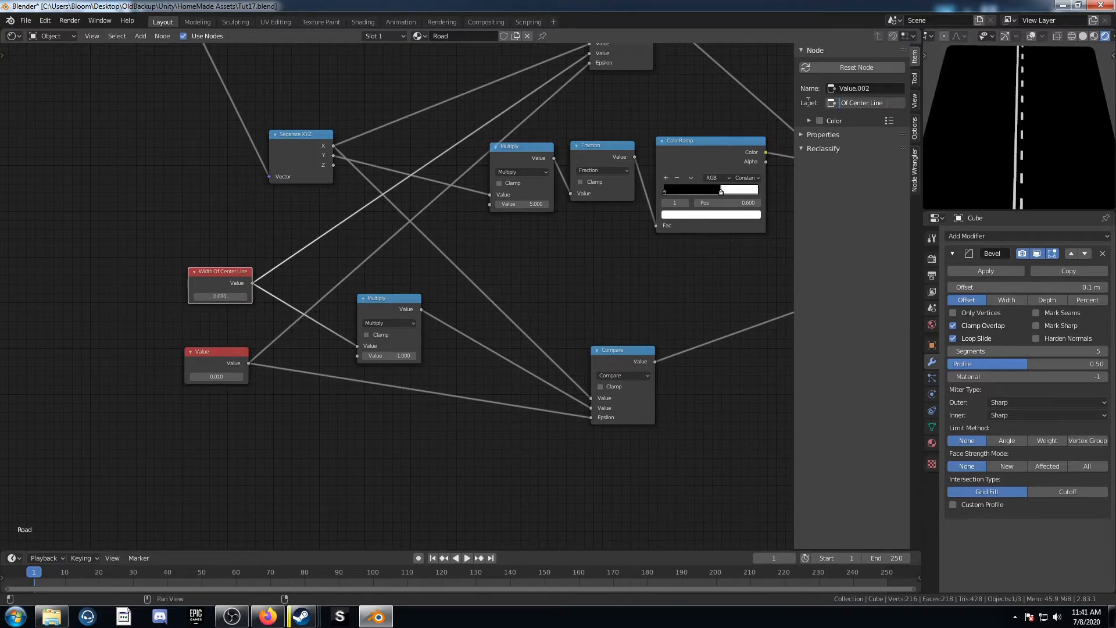
type("Placement")
key("Return")
Step: Label the second Value node "Width Of Center Line"
left_click(218, 359)
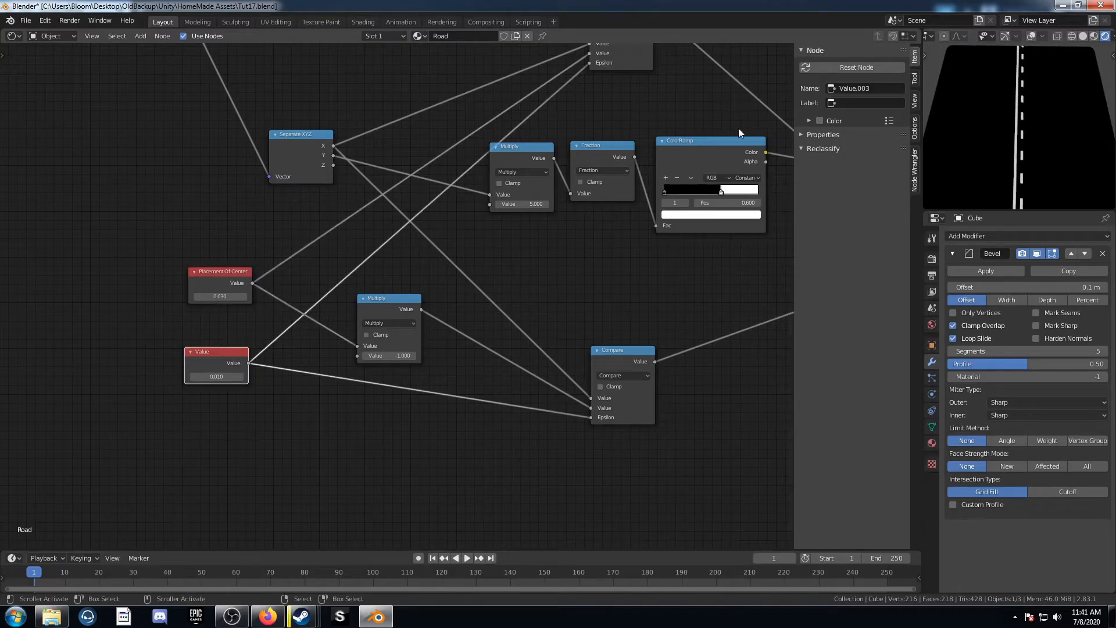
type("Width Of")
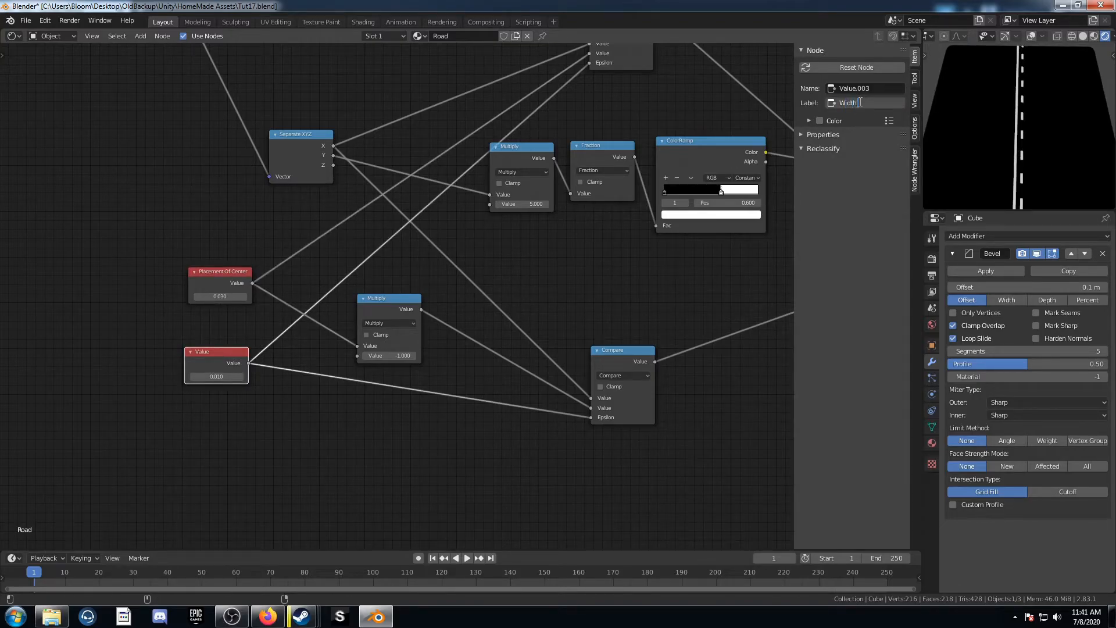
type(" Center Line")
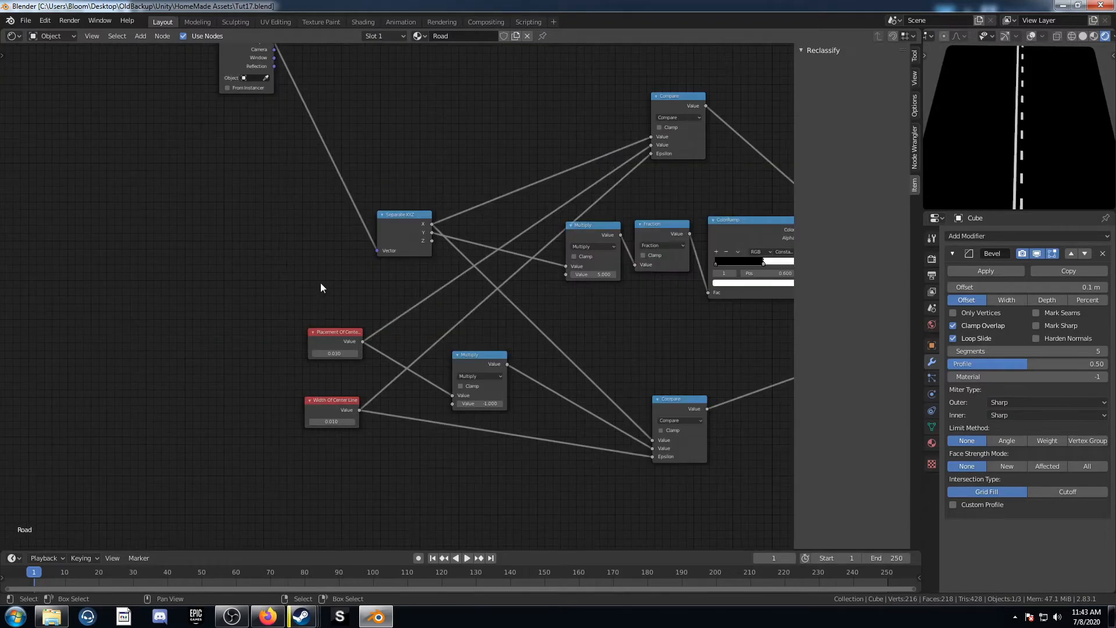
Step: Add a Value node and connect it to the upper Multiply node's second value input
key("shift+a")
type("va")
key("Return")
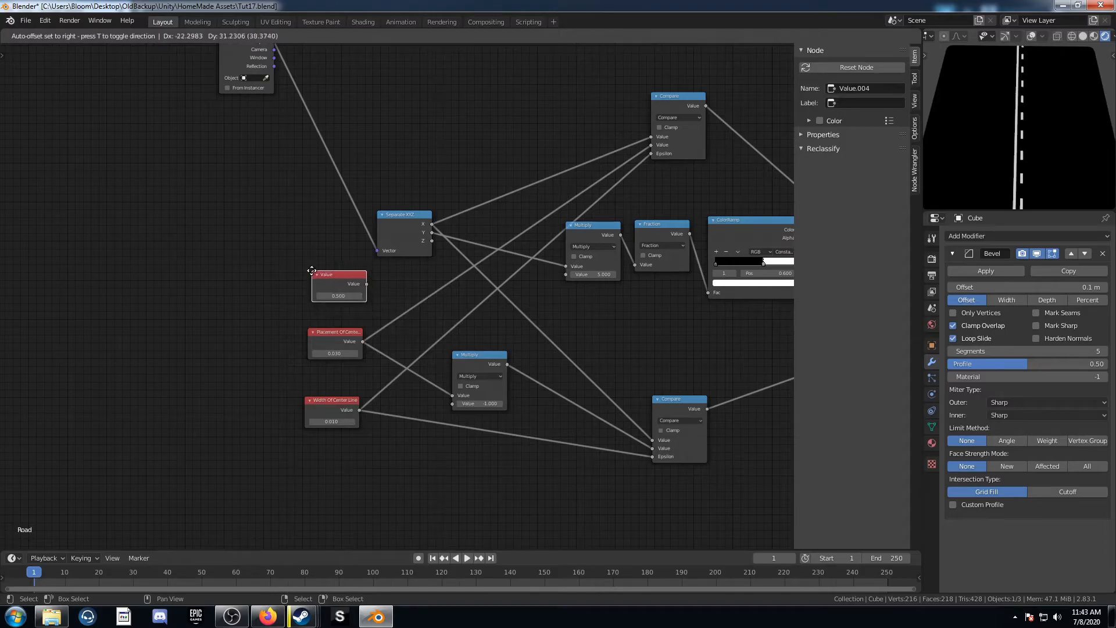
left_click(304, 259)
left_click_drag(358, 274, 546, 280)
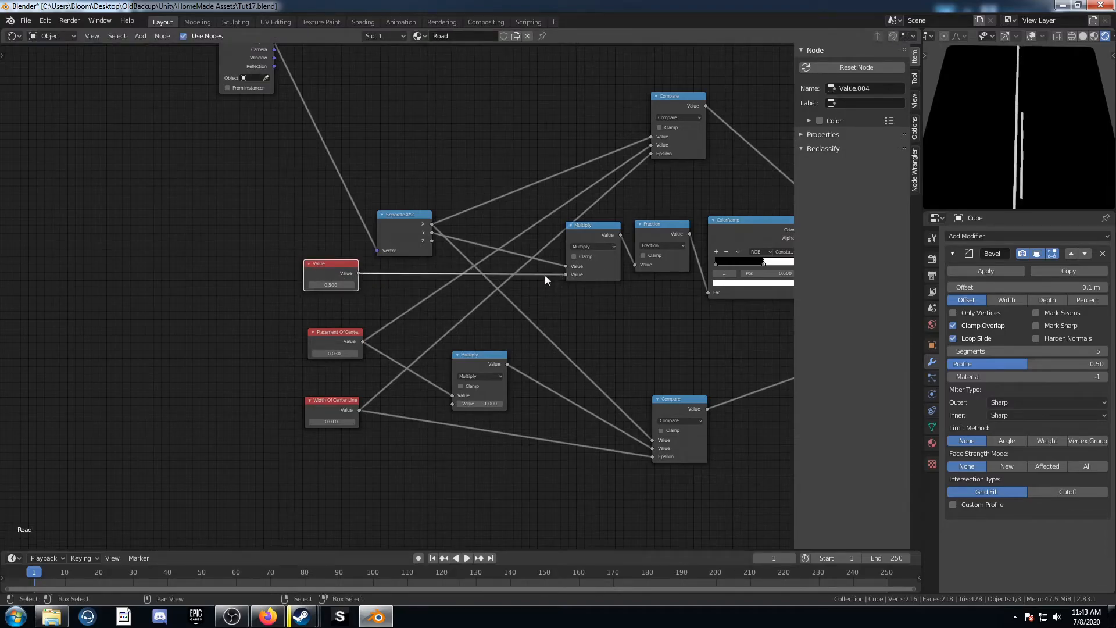
Step: Set the new Value node to 5 and label it "Length Of Dotted Line"
left_click(325, 285)
type("0.5")
key("Return")
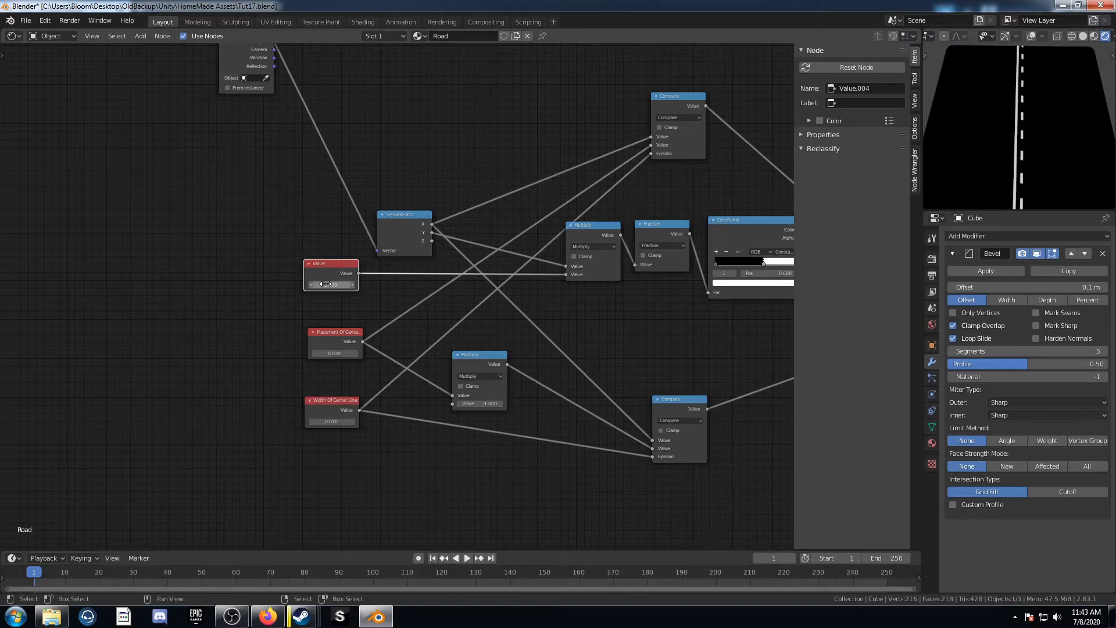
left_click(878, 102)
type("Length O")
type("f Do")
type("tted Line")
key("Return")
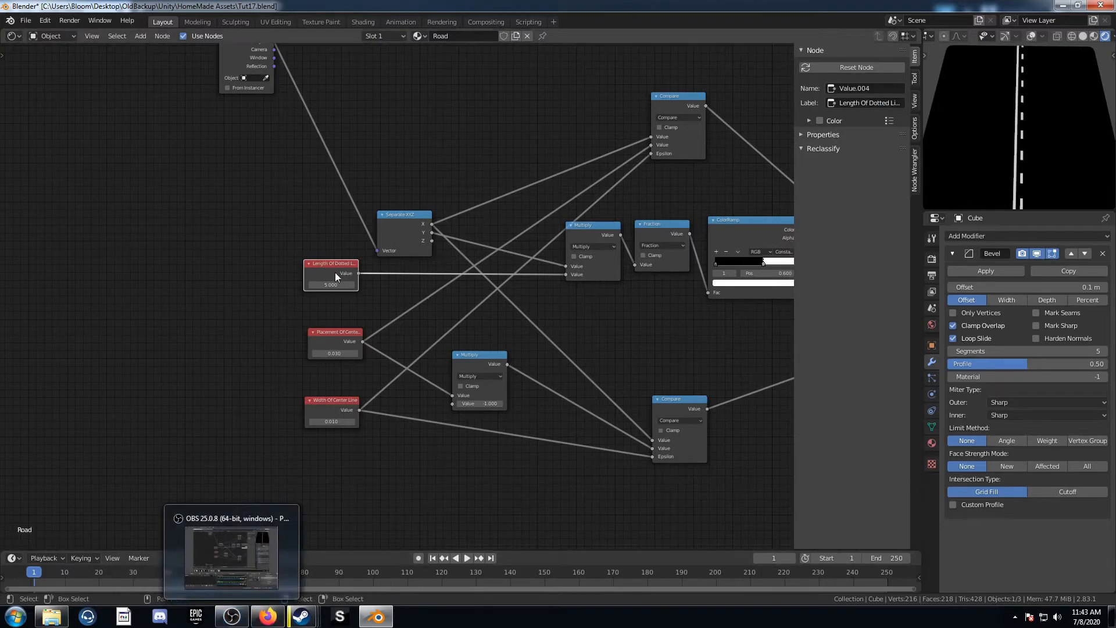
Step: Insert a ColorRamp between the road lines' Add node and the Viewer output
mouse_move(330, 285)
left_mouse_down()
mouse_move(317, 285)
mouse_move(329, 288)
left_mouse_up()
scroll(329, 289, "down", 2)
key("shift+a")
type("color")
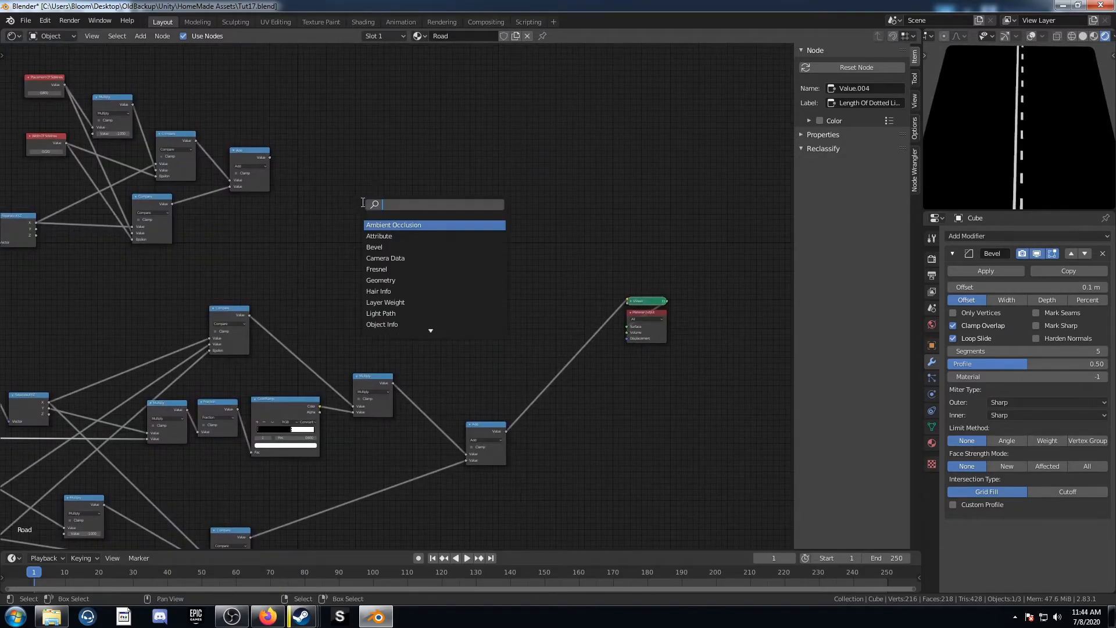
key("Down")
key("Return")
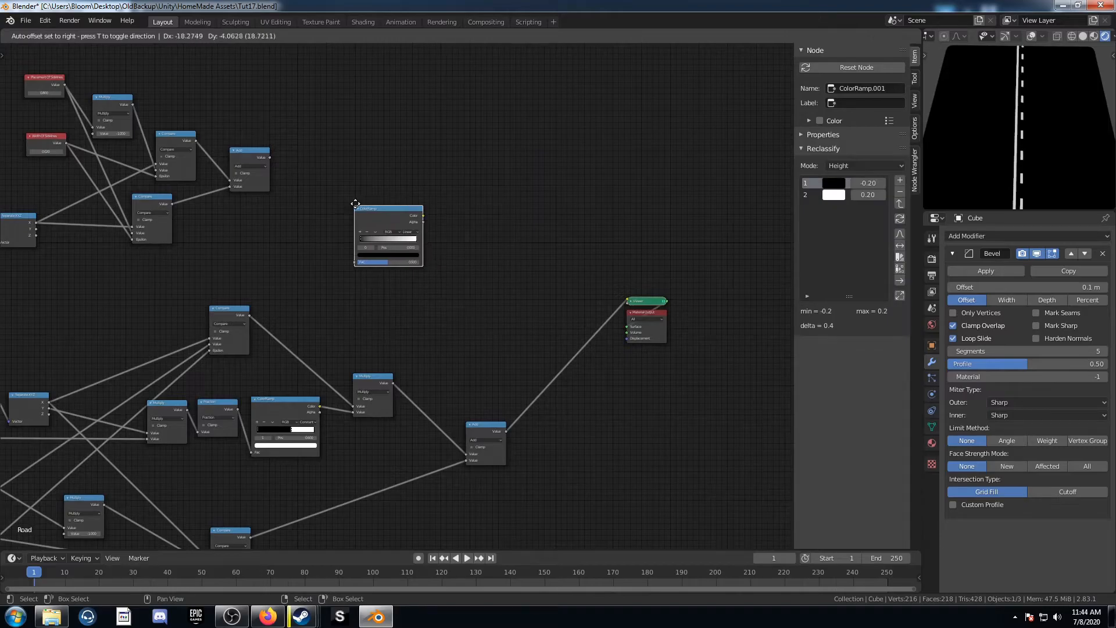
left_click(298, 148)
right_click_drag(247, 152, 360, 161, "alt")
left_click_drag(339, 154, 418, 158)
scroll(472, 180, "up", 5)
middle_click_drag(472, 181, 407, 271)
left_click(341, 181, "ctrl+shift")
scroll(422, 266, "up", 2)
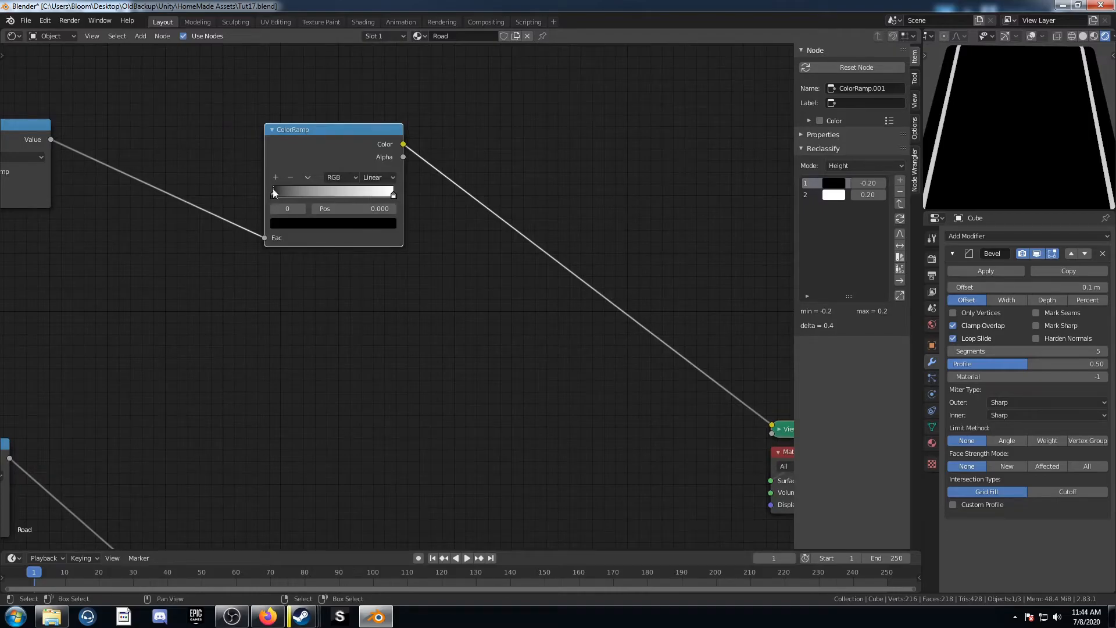
left_click(393, 196)
left_click(368, 223)
scroll(335, 99, "down", 5)
scroll(335, 99, "down", 1)
scroll(354, 309, "down", 1)
middle_click_drag(460, 315, 406, 263)
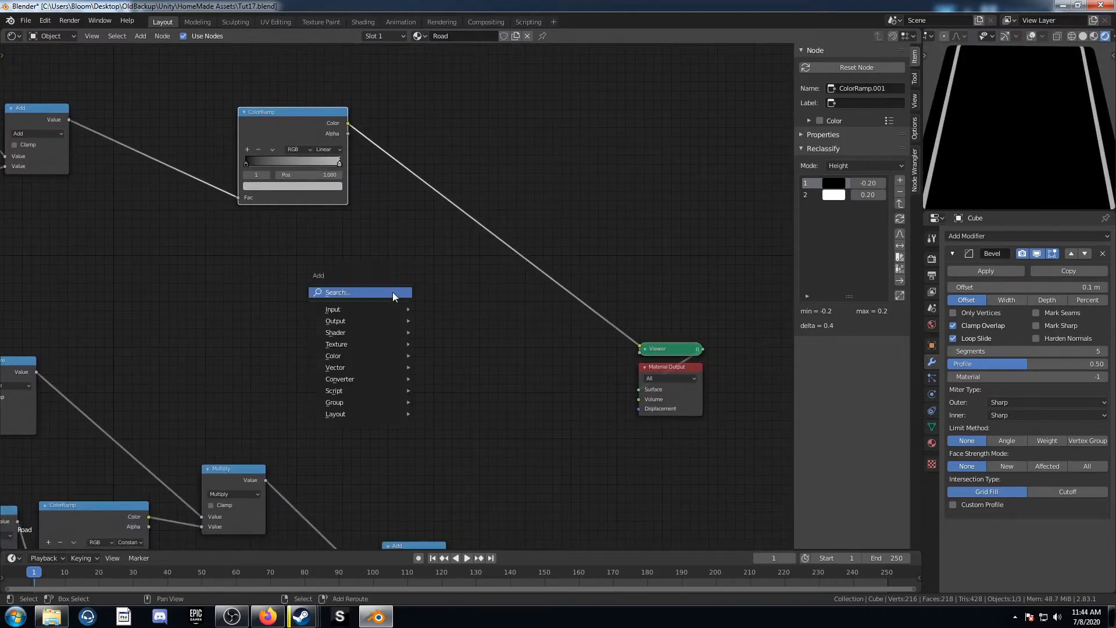
Step: Add a Math Add node, duplicate it, and wire both to combine the ColorRamp output with the line masks
key("shift+a")
left_click(392, 292)
type("math")
key("Return")
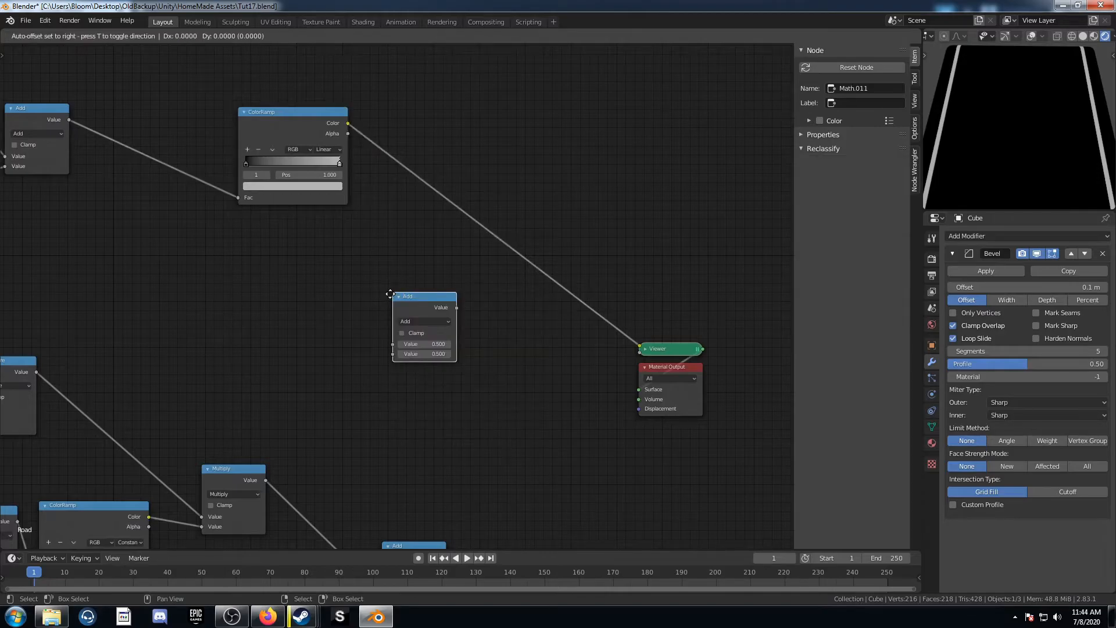
left_click(421, 173)
scroll(438, 274, "down", 2)
middle_click_drag(438, 275, 441, 201)
key("shift+d")
middle_click_drag(544, 365, 463, 336)
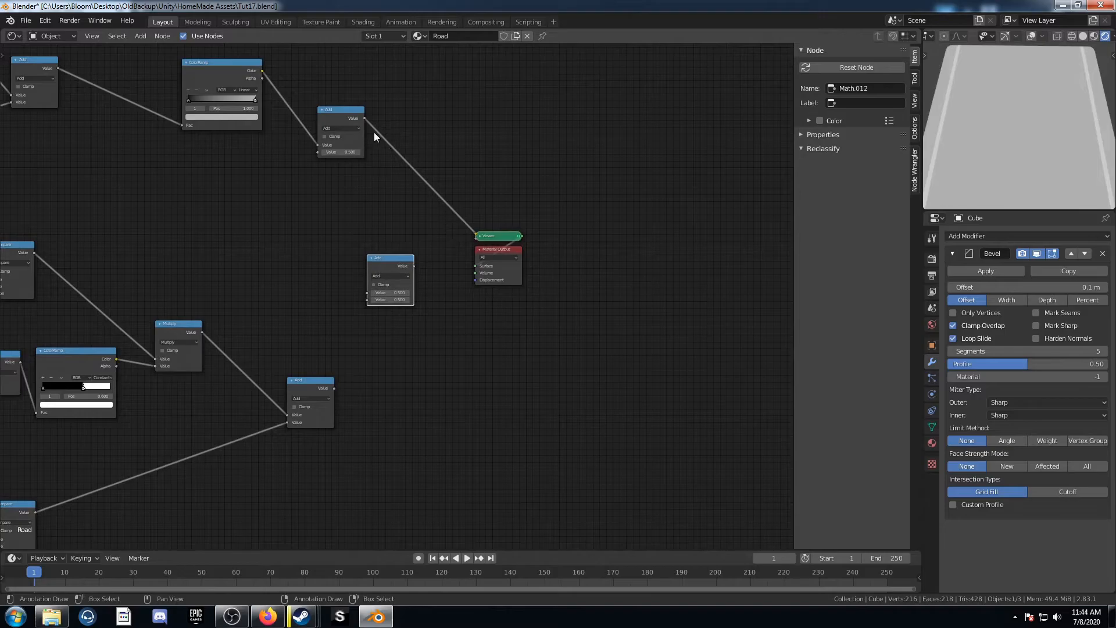
left_click_drag(313, 386, 257, 383)
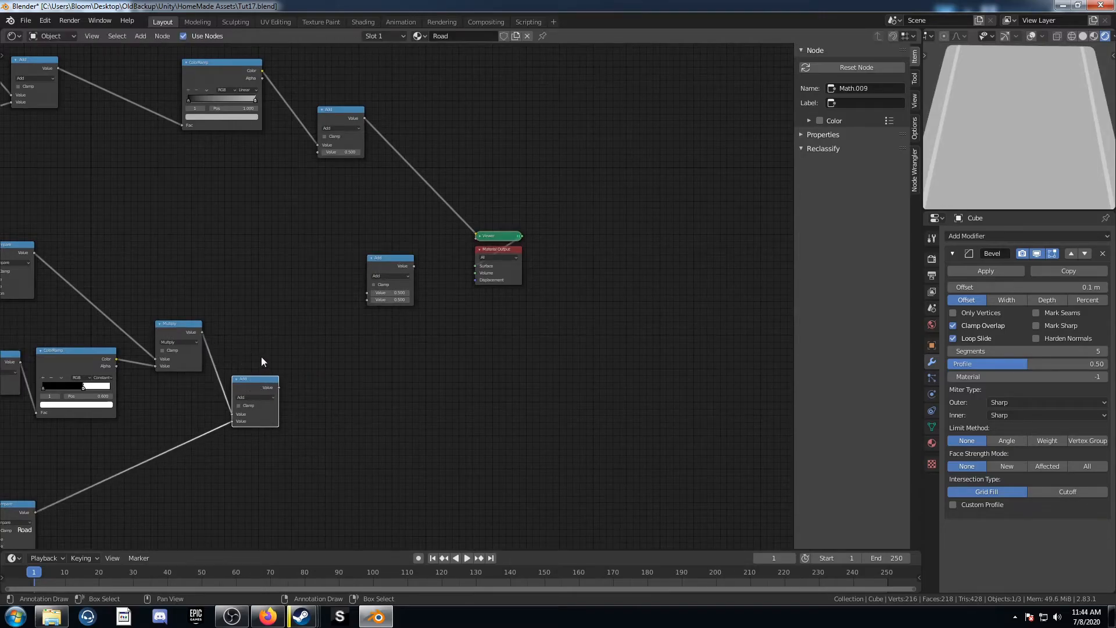
left_click_drag(271, 383, 366, 300)
left_click_drag(273, 376, 317, 153)
middle_click_drag(251, 269, 337, 303)
left_click_drag(143, 101, 454, 329)
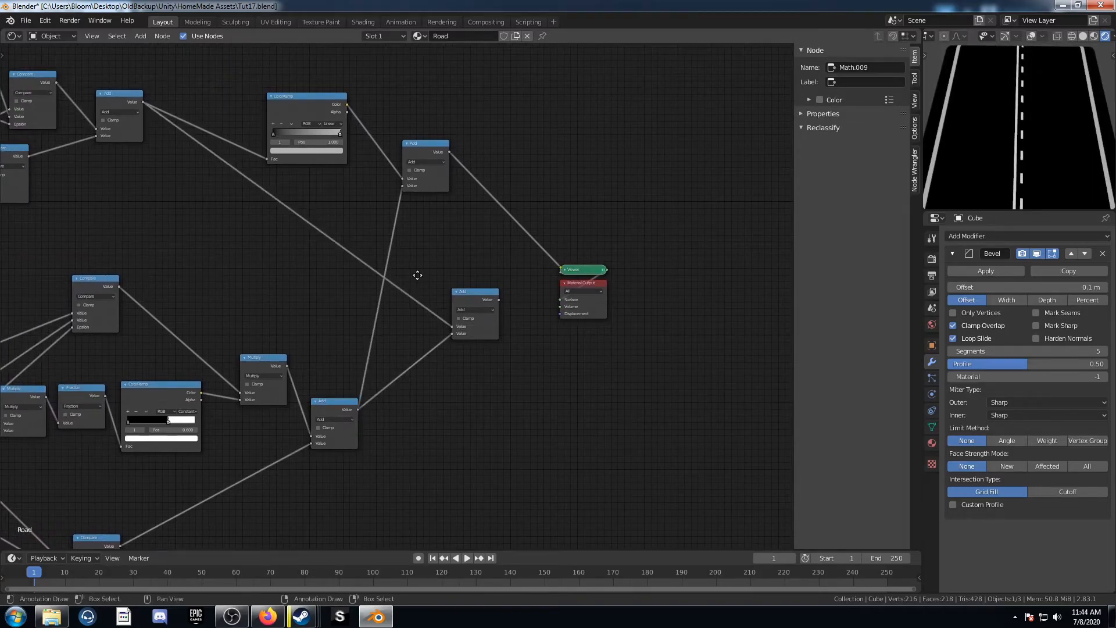
middle_click_drag(420, 274, 385, 303)
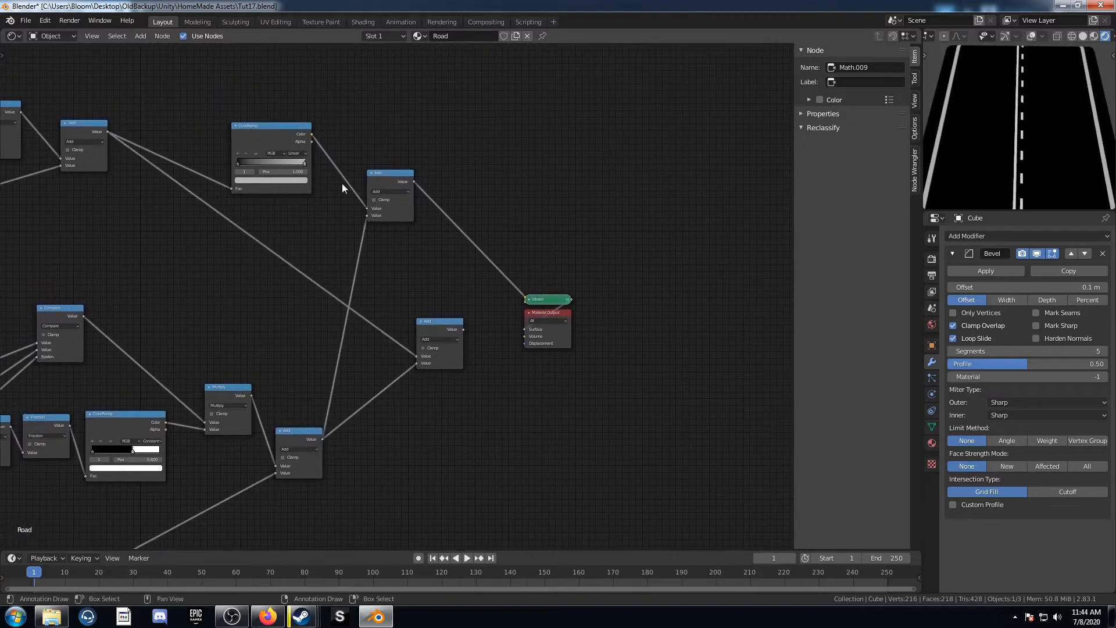
Step: Preview each of the combined Add nodes on the road in the viewport
left_click(386, 176)
middle_click_drag(972, 152, 1038, 153)
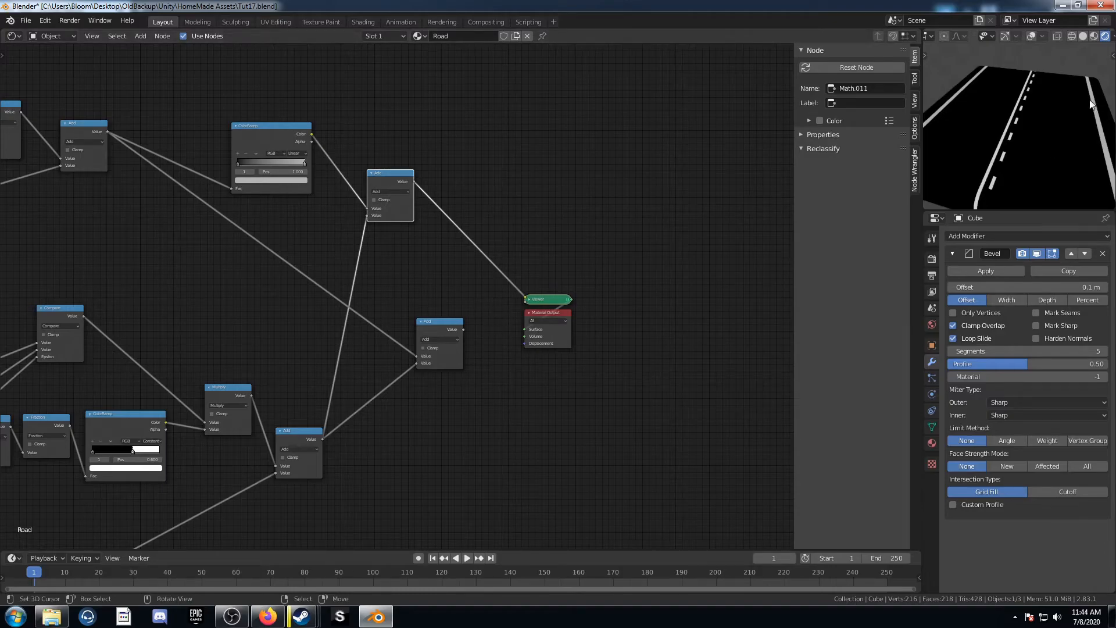
left_click(297, 181)
scroll(256, 108, "down", 3)
scroll(256, 110, "up", 10)
scroll(255, 110, "up", 1)
scroll(253, 110, "up", 1)
left_click(444, 324, "ctrl+shift")
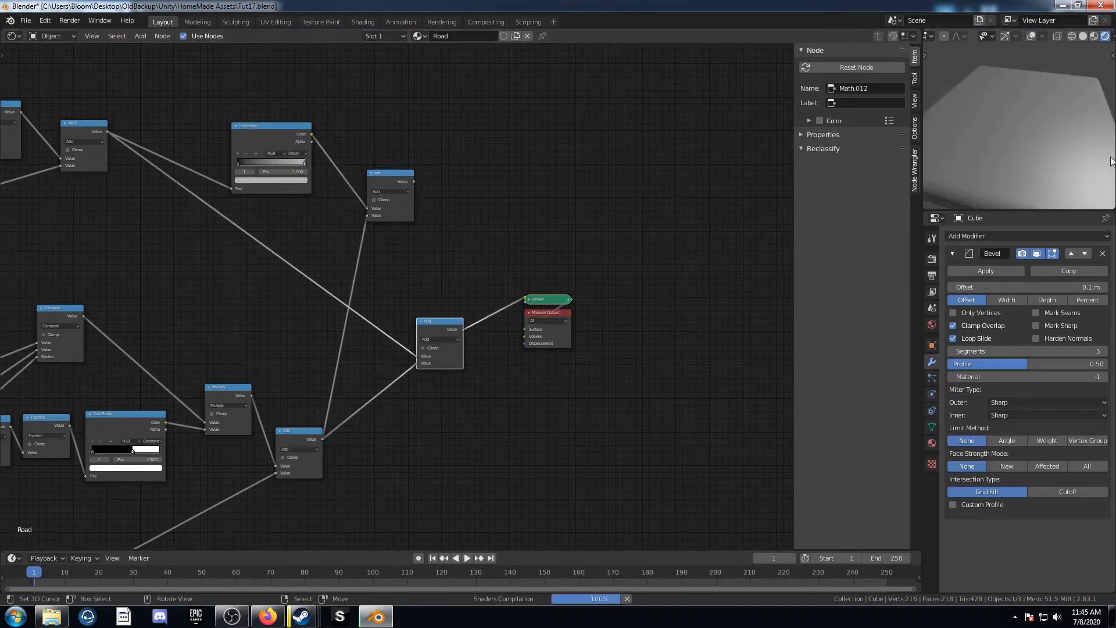
middle_click_drag(1056, 166, 906, 203)
middle_click_drag(376, 340, 290, 274)
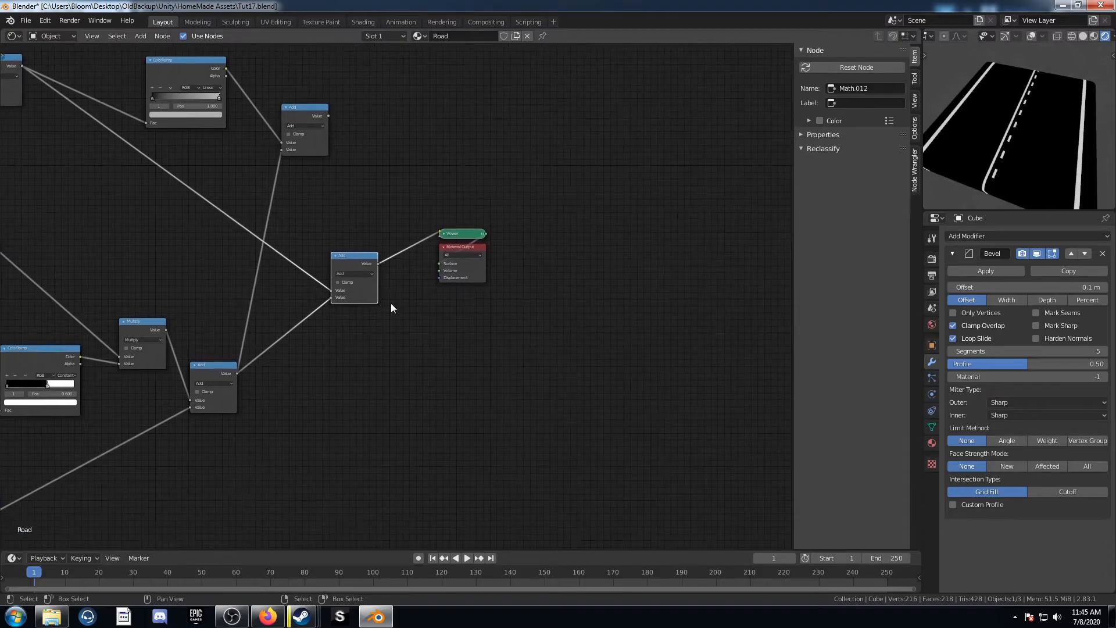
Step: Insert a ColorRamp after the centre-line Add node and add a colour stop at position 0.5
left_click_drag(312, 114, 343, 107)
key("shift+a")
left_click(417, 336)
type("color")
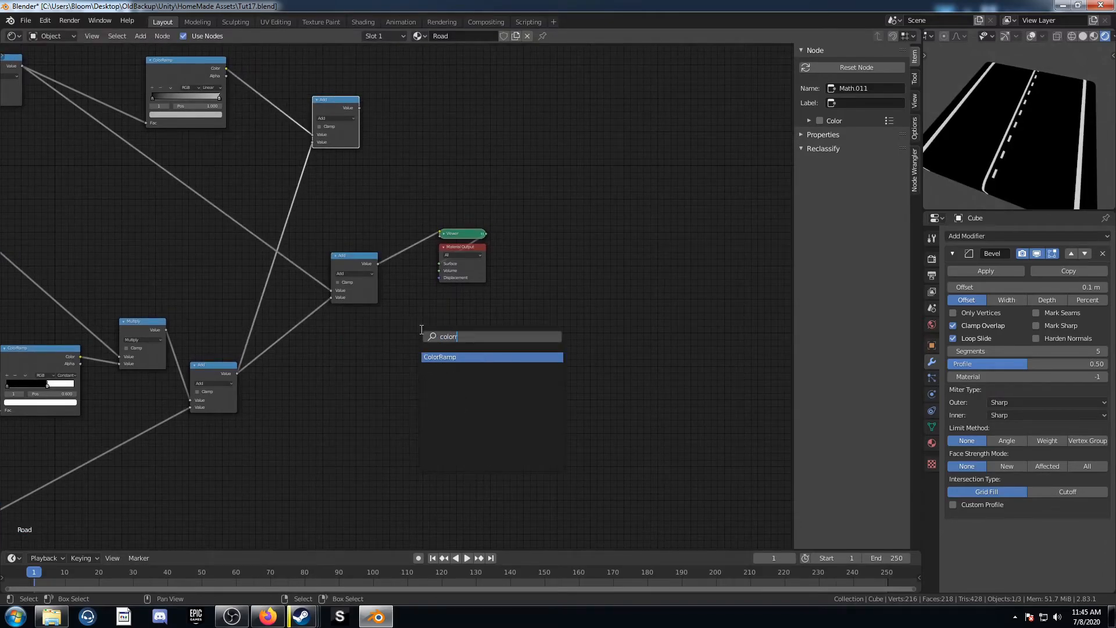
key("Return")
left_click(422, 121)
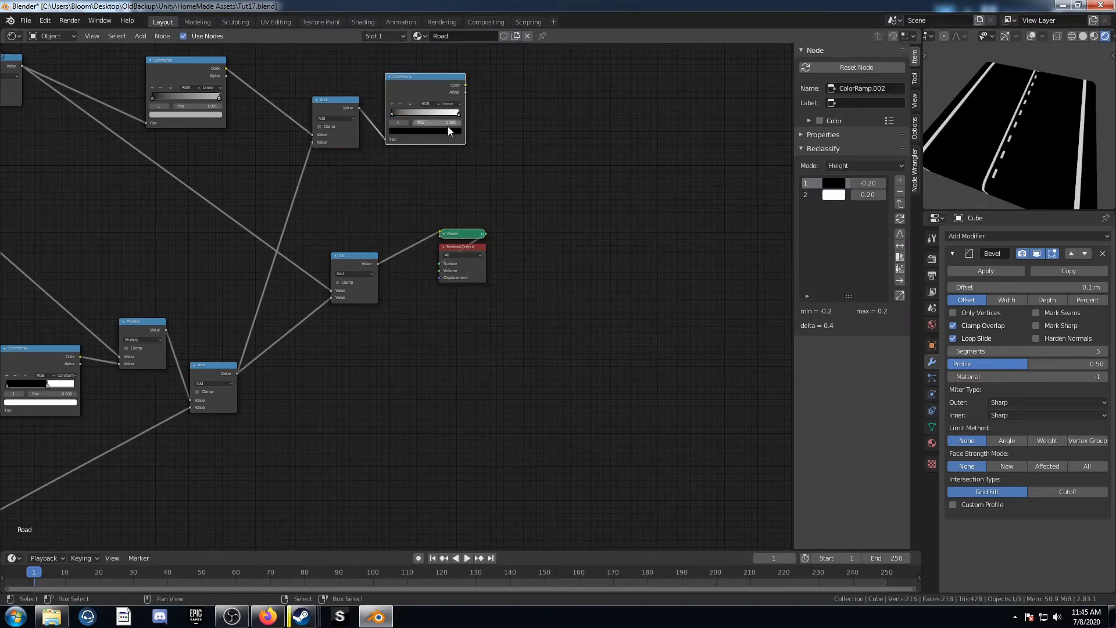
scroll(399, 225, "up", 4)
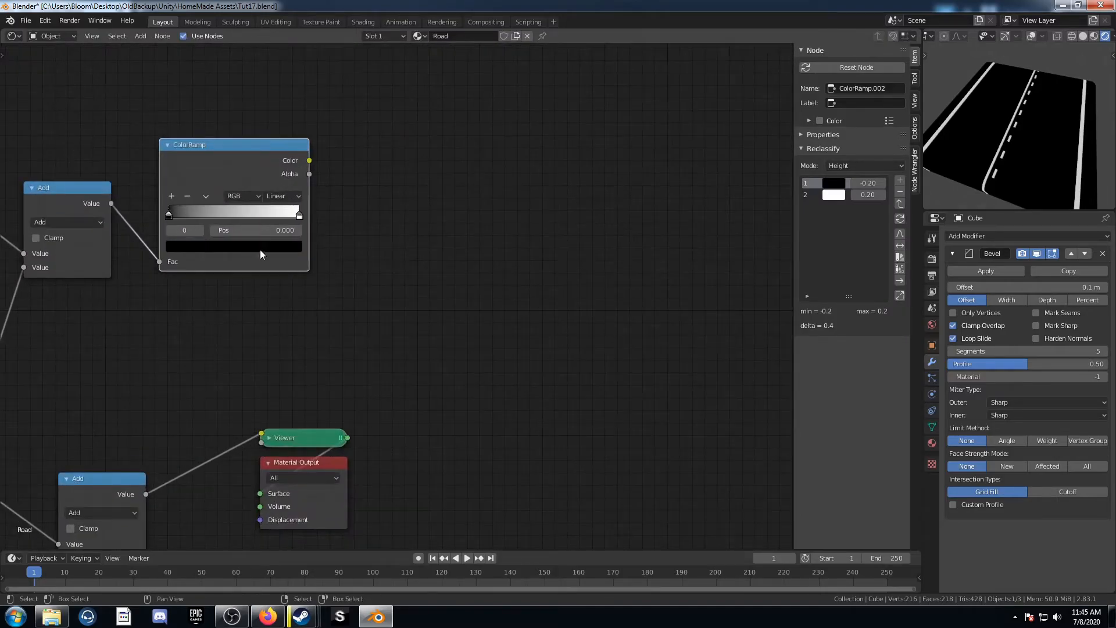
left_click(174, 196)
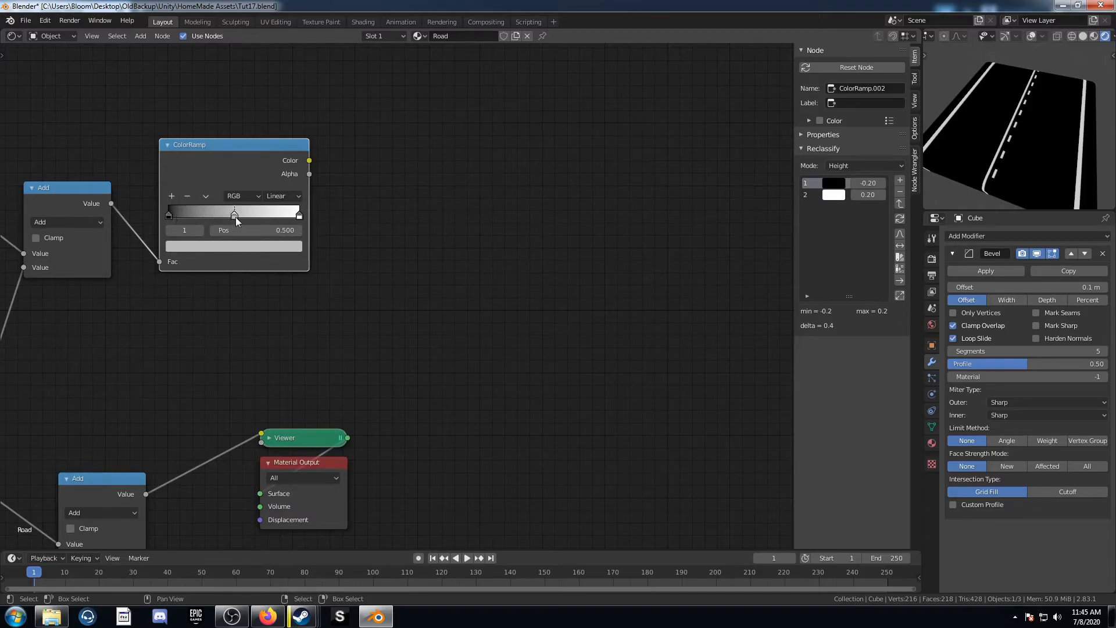
Step: Colour the ColorRamp's last stop yellow and preview the node on the road
left_click(242, 249)
scroll(228, 93, "up", 6)
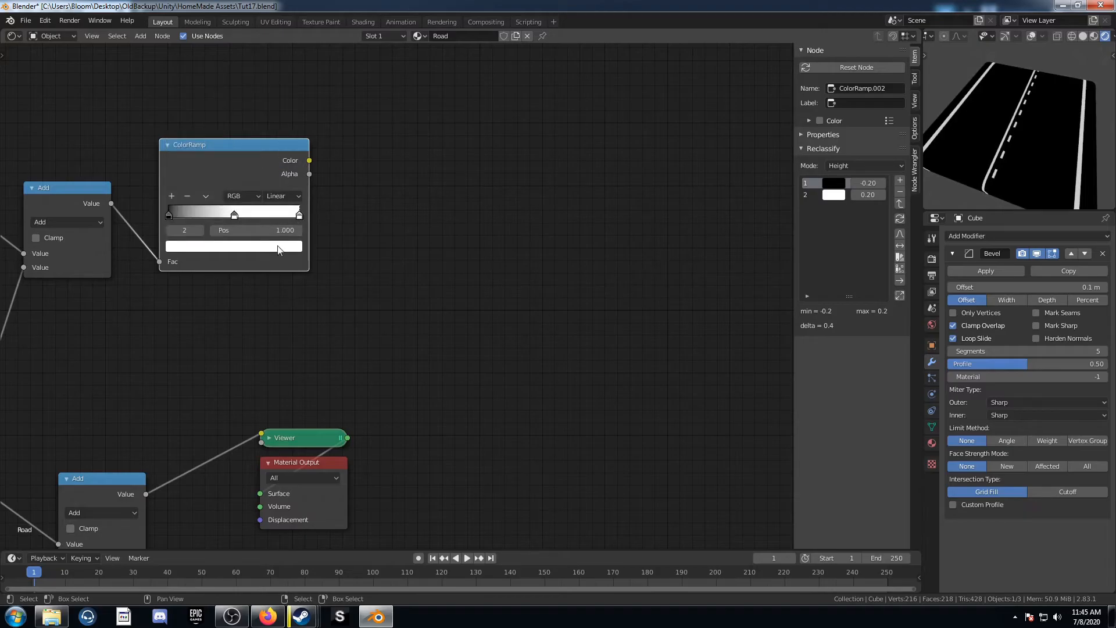
left_click(293, 212)
left_click_drag(217, 119, 195, 139)
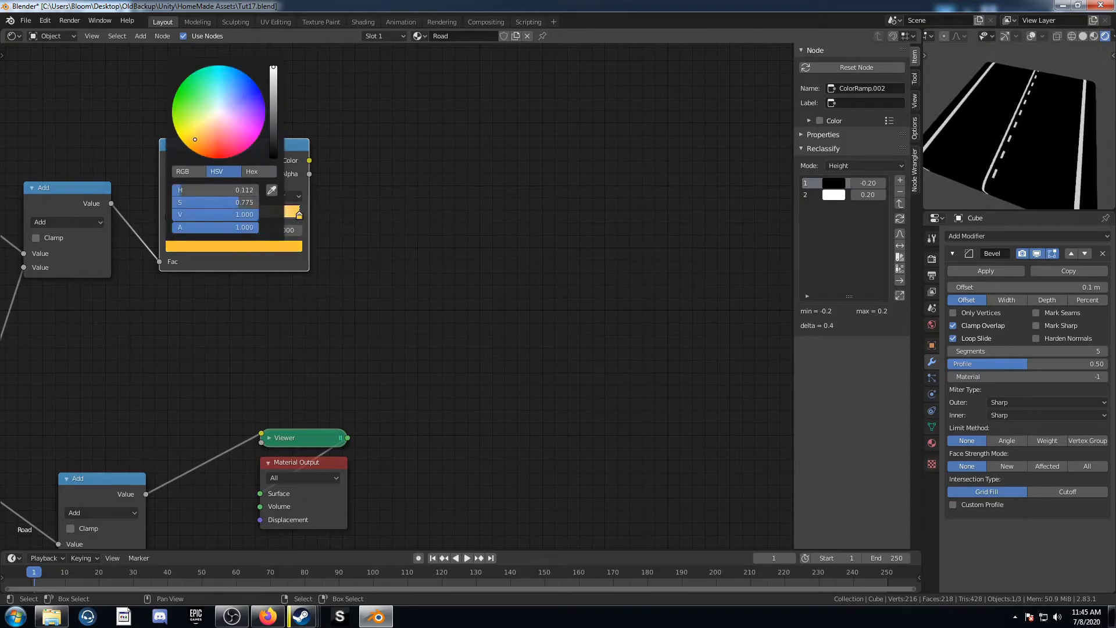
scroll(267, 285, "down", 2)
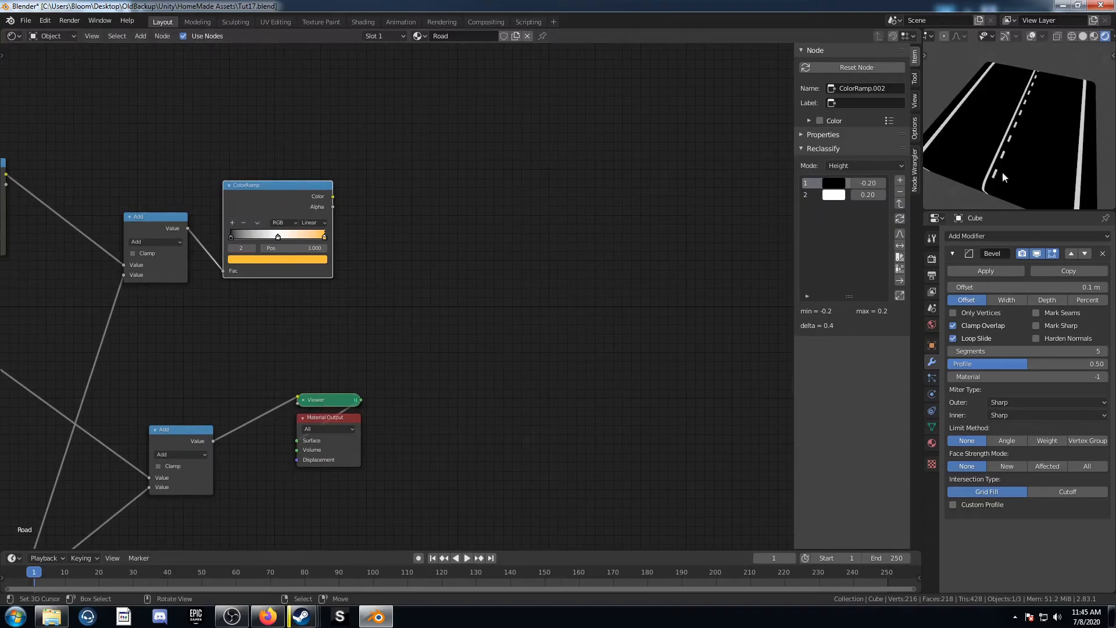
left_click(280, 183, "ctrl+shift")
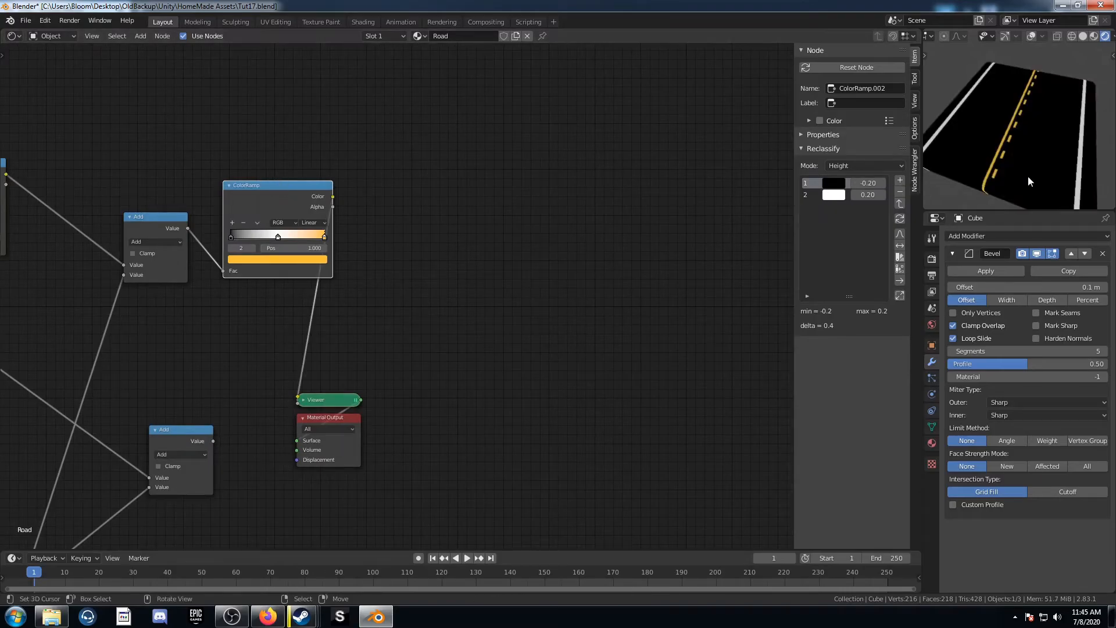
Step: Lower the brightness of the first ColorRamp's white stop to a light grey
scroll(197, 294, "up", 3)
middle_click_drag(23, 179, 427, 284)
scroll(372, 293, "up", 3)
middle_click_drag(278, 309, 315, 237)
scroll(314, 238, "up", 2)
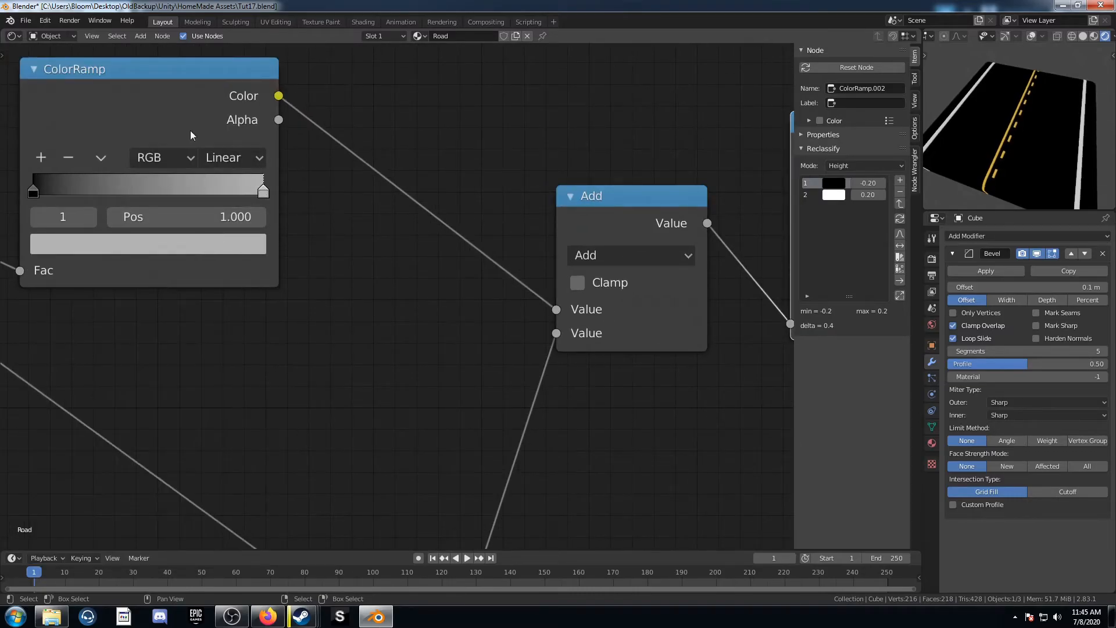
left_click(183, 243)
scroll(140, 350, "up", 6)
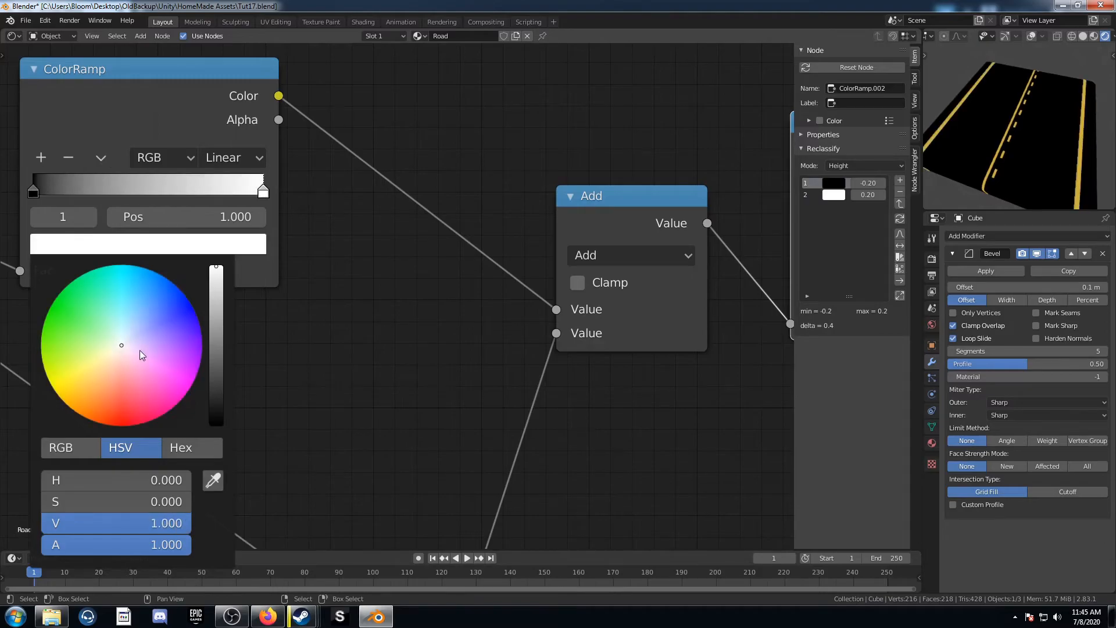
scroll(140, 350, "down", 13)
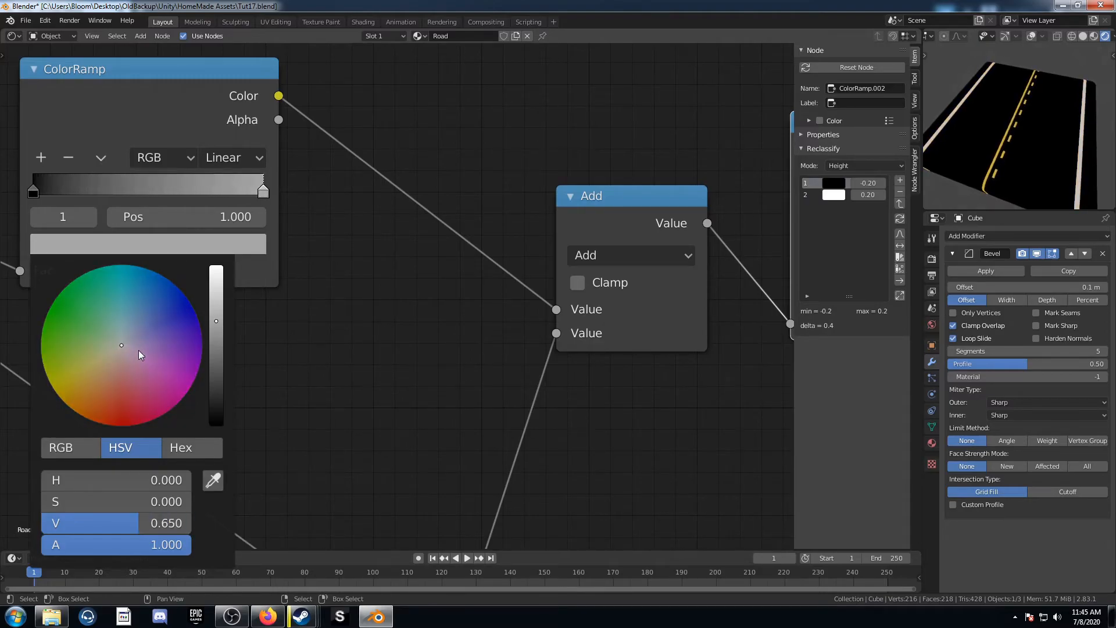
scroll(138, 350, "down", 3)
scroll(138, 350, "up", 9)
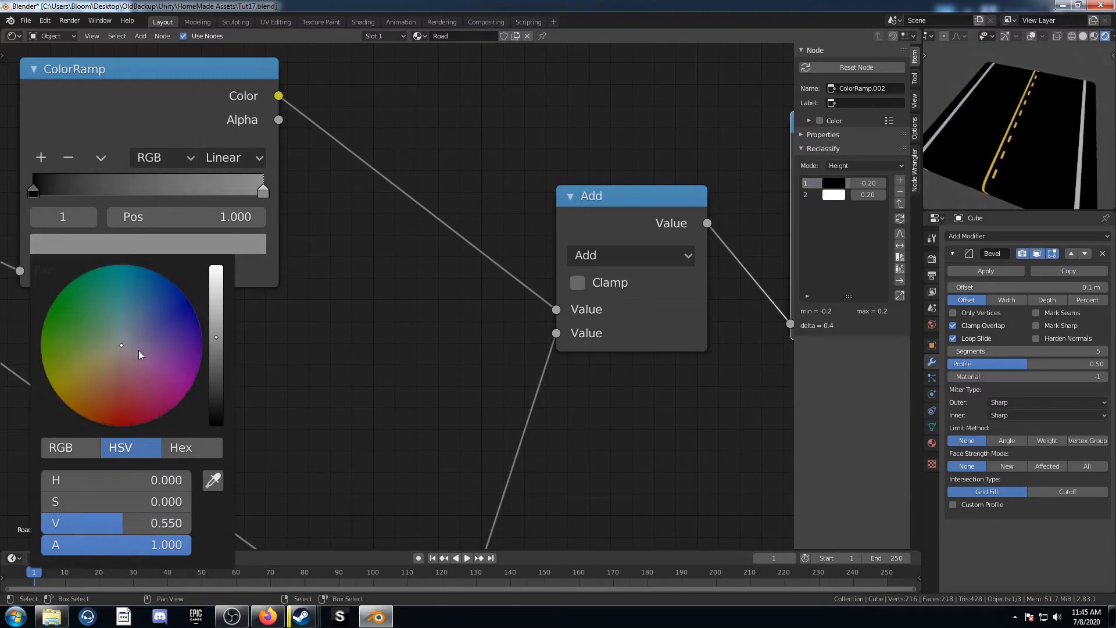
scroll(139, 350, "up", 1)
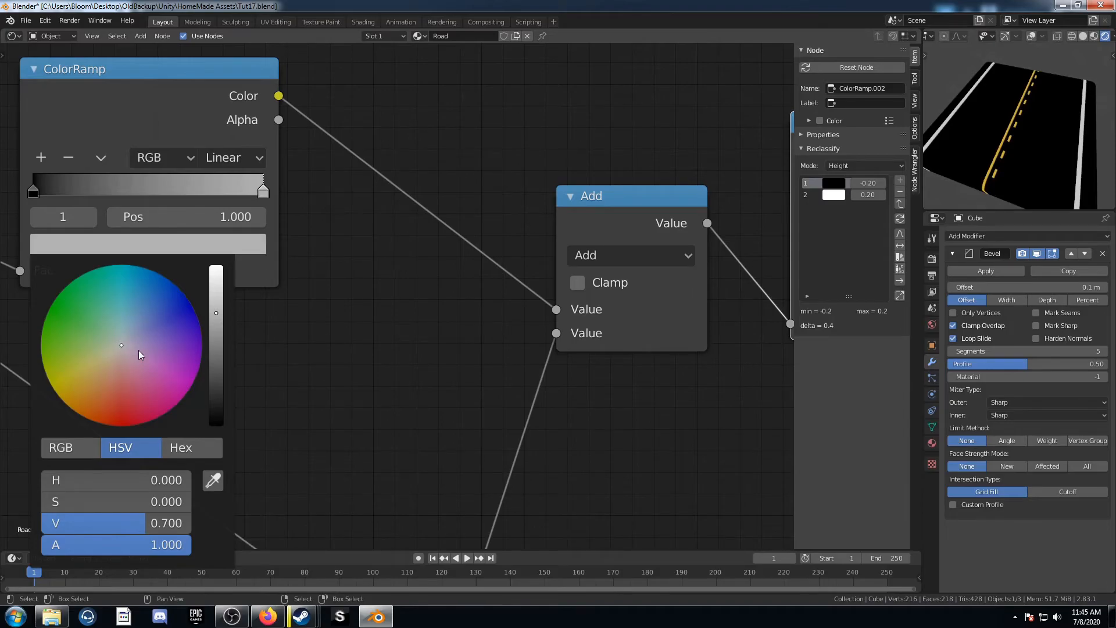
scroll(598, 291, "down", 3)
Step: Add a Noise Texture node below the road line nodes
middle_click_drag(617, 317, 403, 231)
scroll(403, 230, "down", 4)
middle_click_drag(494, 276, 446, 226)
left_click_drag(428, 387, 498, 304)
left_click_drag(477, 341, 621, 340)
scroll(472, 429, "down", 4)
middle_click_drag(472, 429, 444, 244)
mouse_move(413, 359)
middle_mouse_down()
mouse_move(434, 319)
mouse_move(434, 355)
middle_mouse_up()
key("shift+a")
left_click(459, 358)
type("noise")
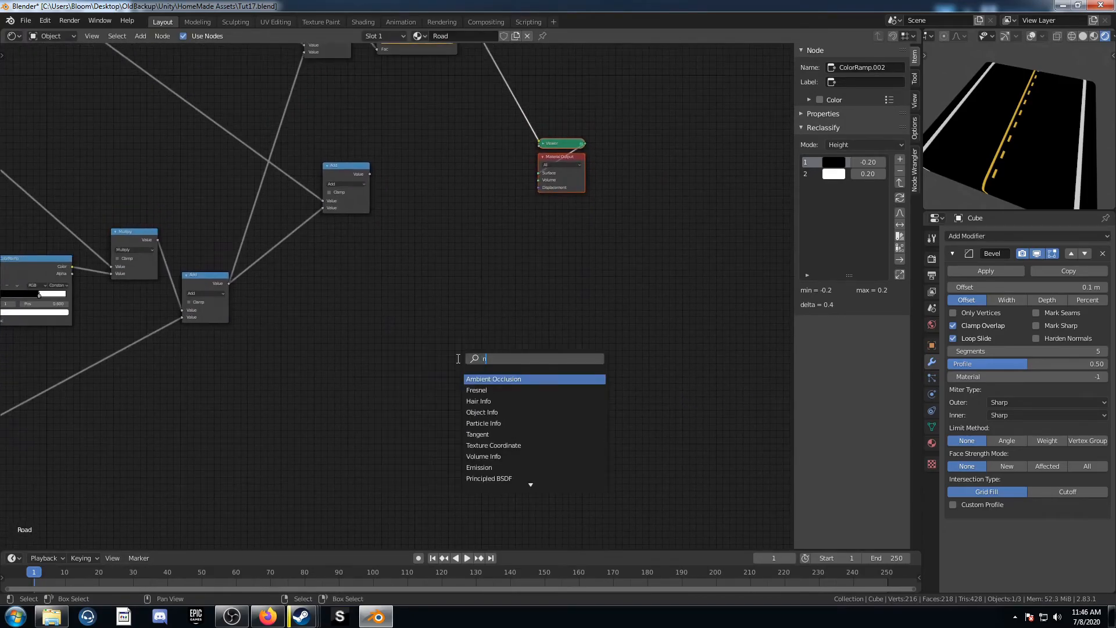
key("Return")
left_click(361, 388)
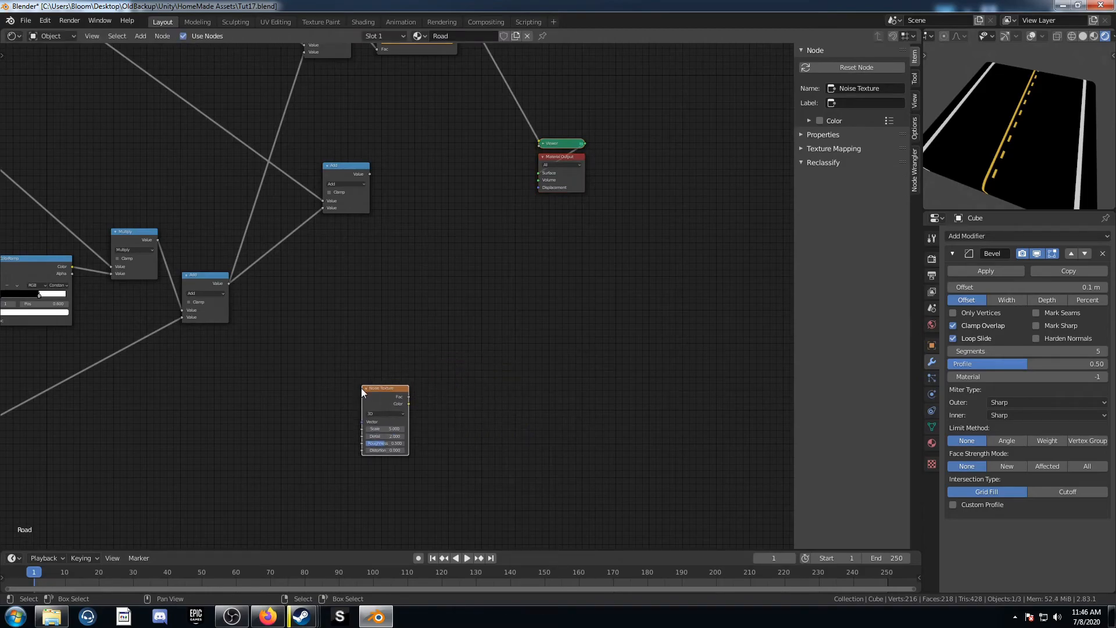
Step: Add Texture Coordinate and Mapping nodes feeding the Noise Texture
key("ctrl+t")
middle_click_drag(255, 447, 267, 398)
scroll(264, 397, "up", 3)
left_click_drag(216, 377, 246, 368)
middle_click_drag(500, 368, 417, 376)
Step: Add a ColorRamp driven by the Noise Texture's Fac output and preview it
key("shift+a")
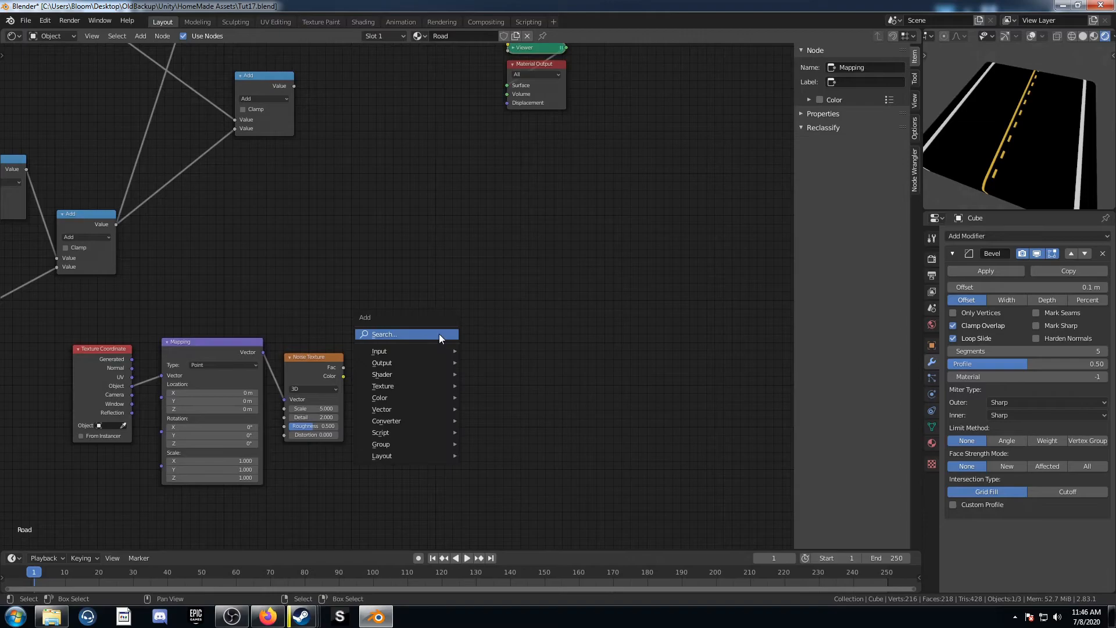
left_click(439, 337)
type("colorr")
key("Return")
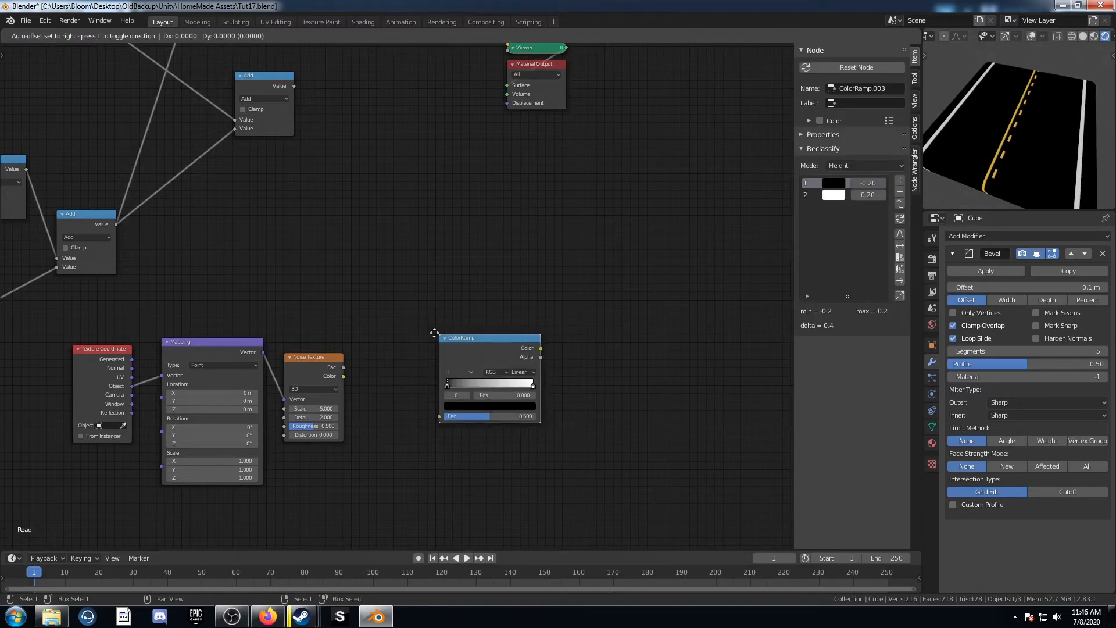
left_click(392, 297)
left_click_drag(344, 367, 395, 376)
left_click(433, 305, "ctrl+shift")
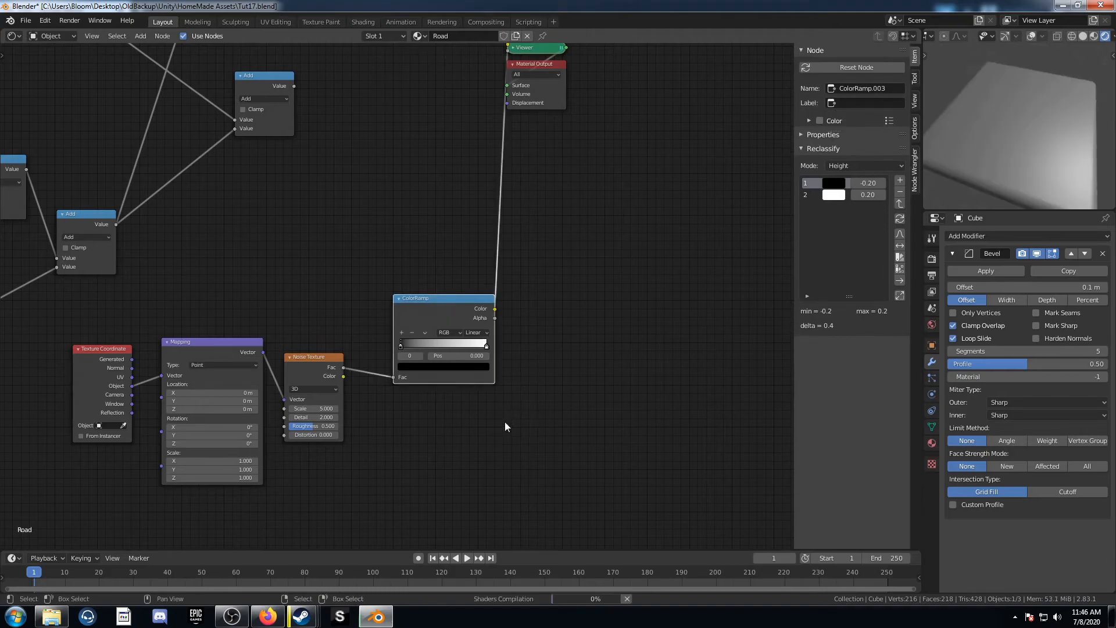
Step: Set the Noise Texture's Scale to 50
left_click(307, 409)
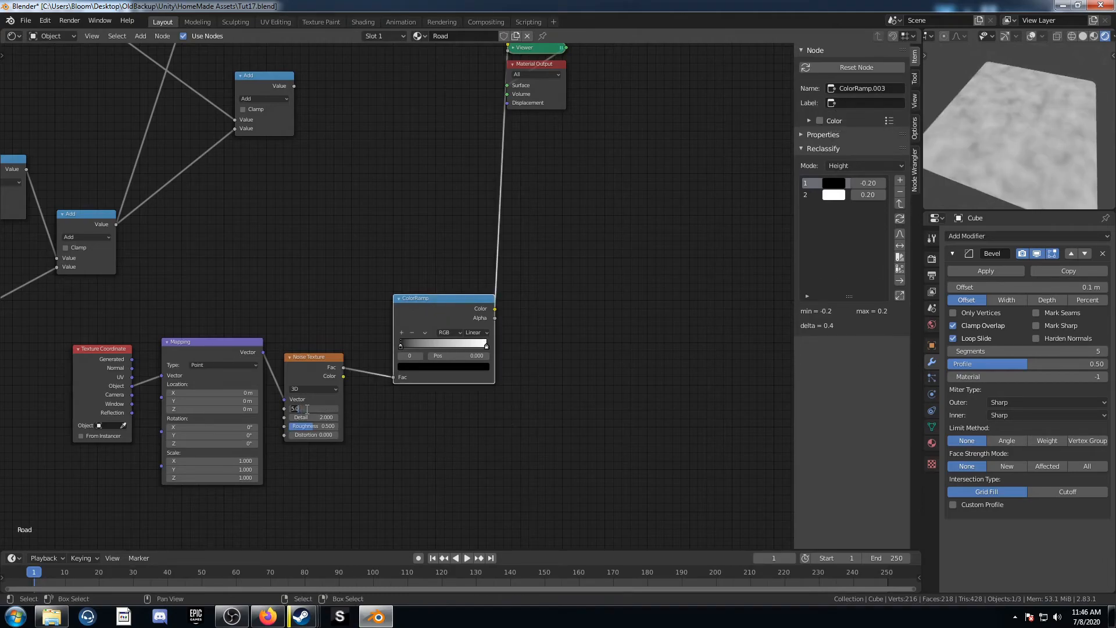
type("50")
key("Return")
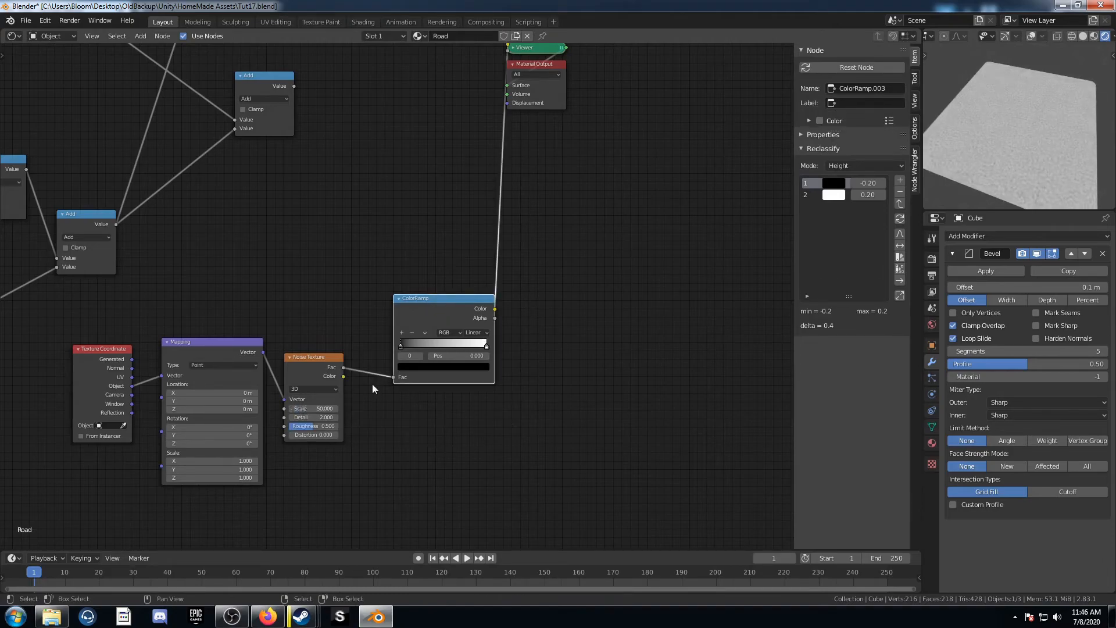
Step: Set the noise ColorRamp's black stop to position 0.46 and its white stop to 0.83
scroll(406, 424, "up", 2)
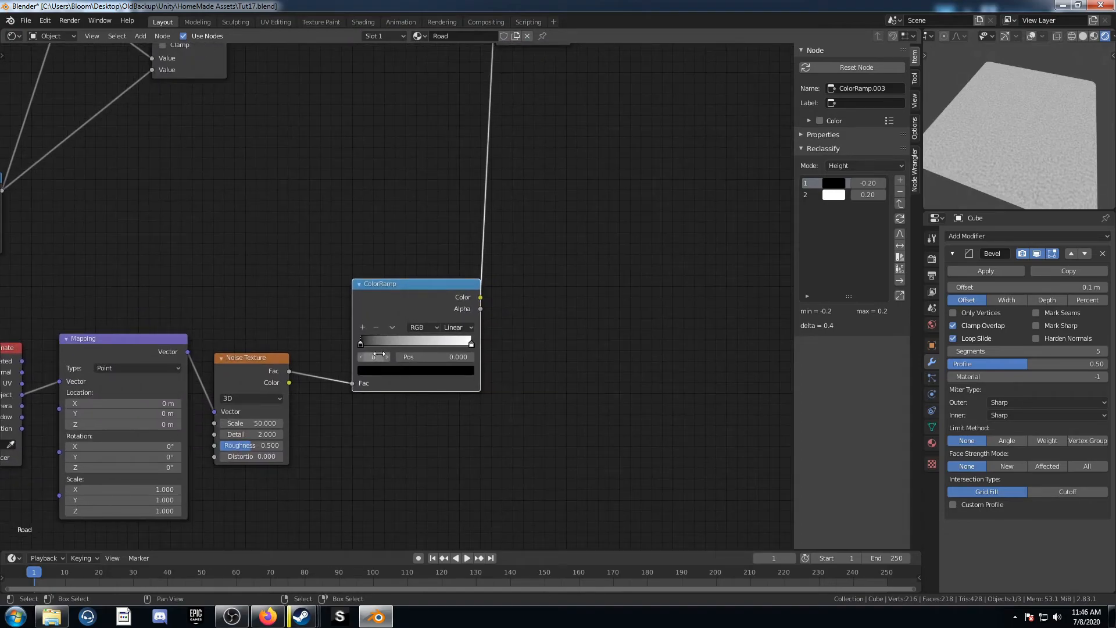
left_click(431, 357)
type(".46")
key("Return")
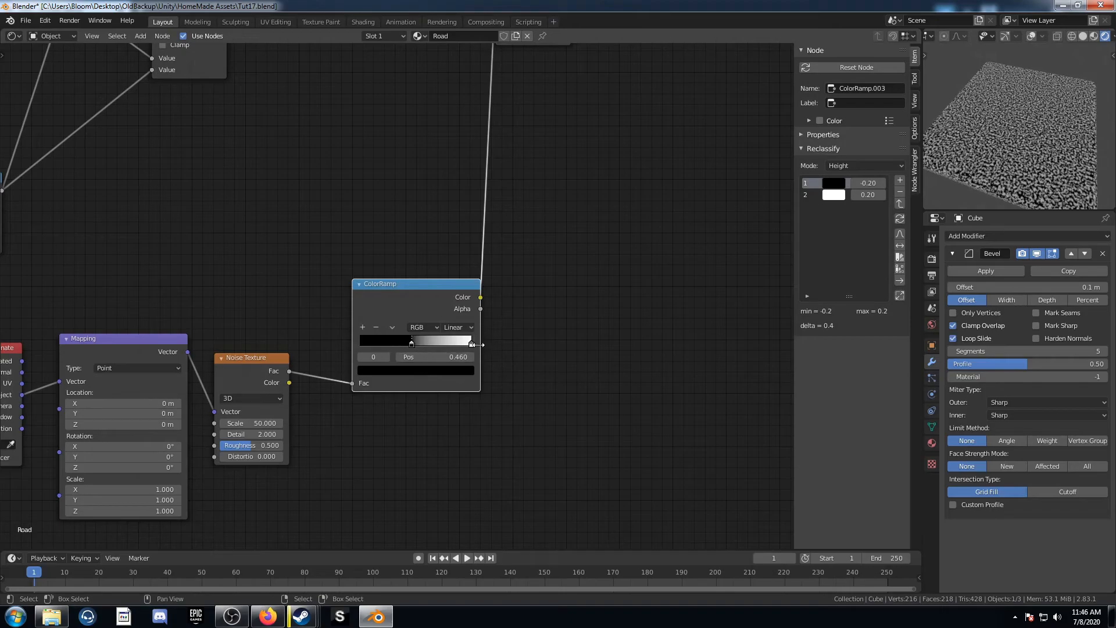
left_click(472, 344)
left_click(447, 354)
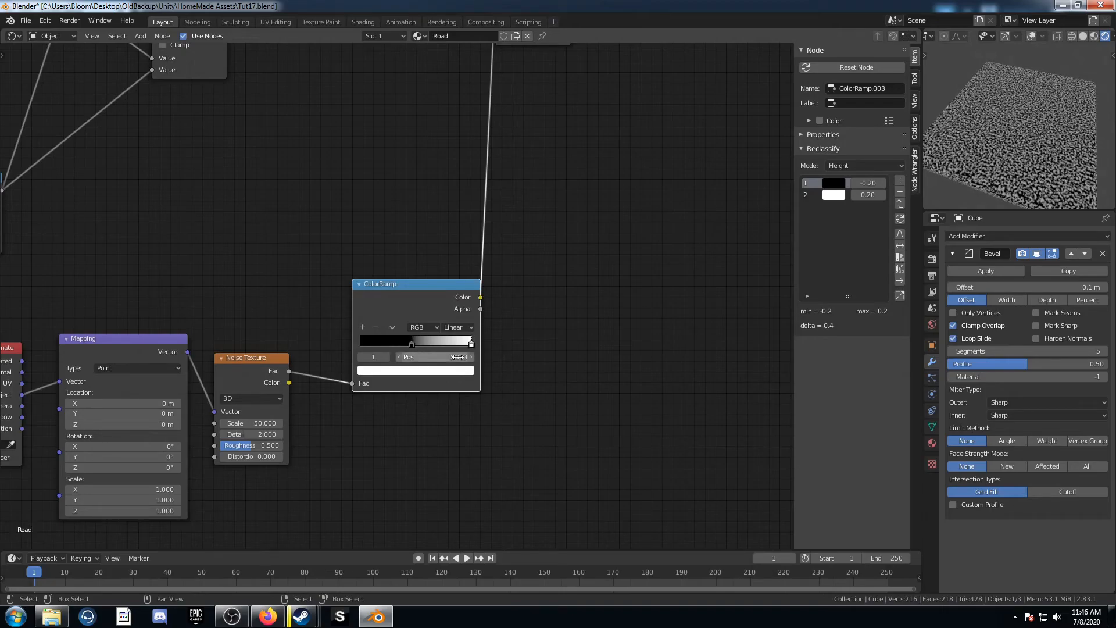
type(".83")
key("Return")
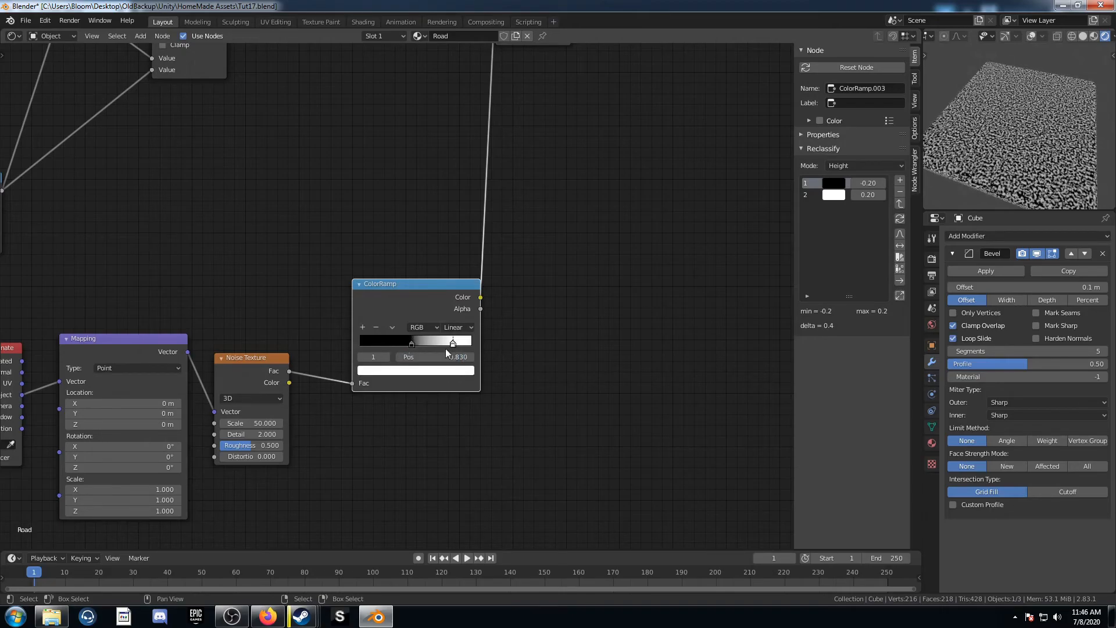
Step: Insert a second ColorRamp between the noise ColorRamp and the viewer output
scroll(447, 353, "down", 2)
key("shift+a")
left_click(461, 324)
type("colorr")
key("Return")
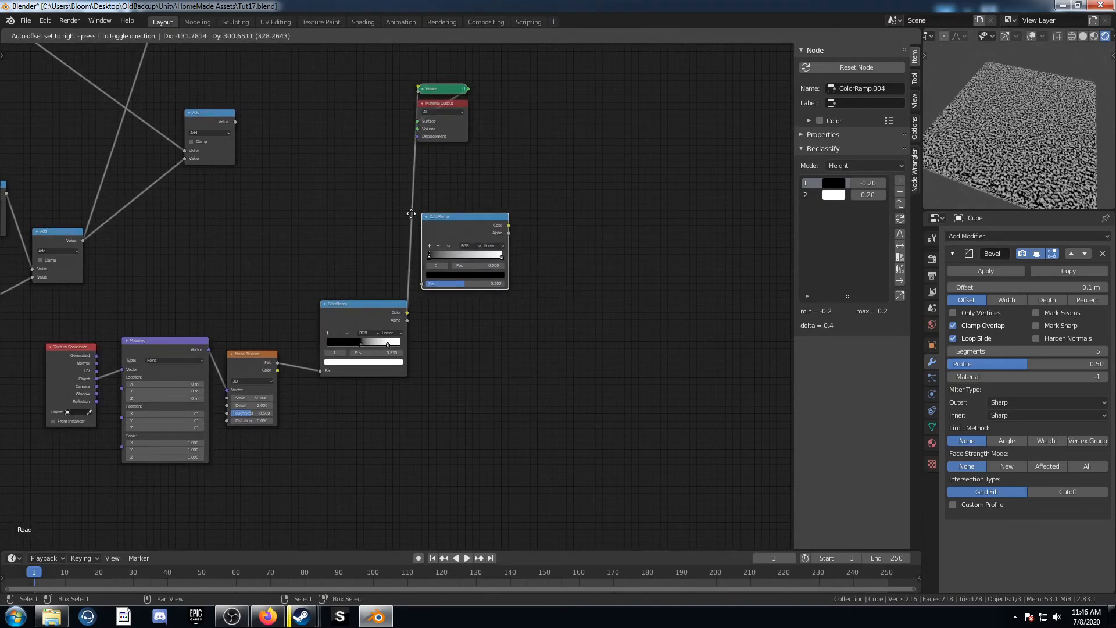
left_click(426, 206)
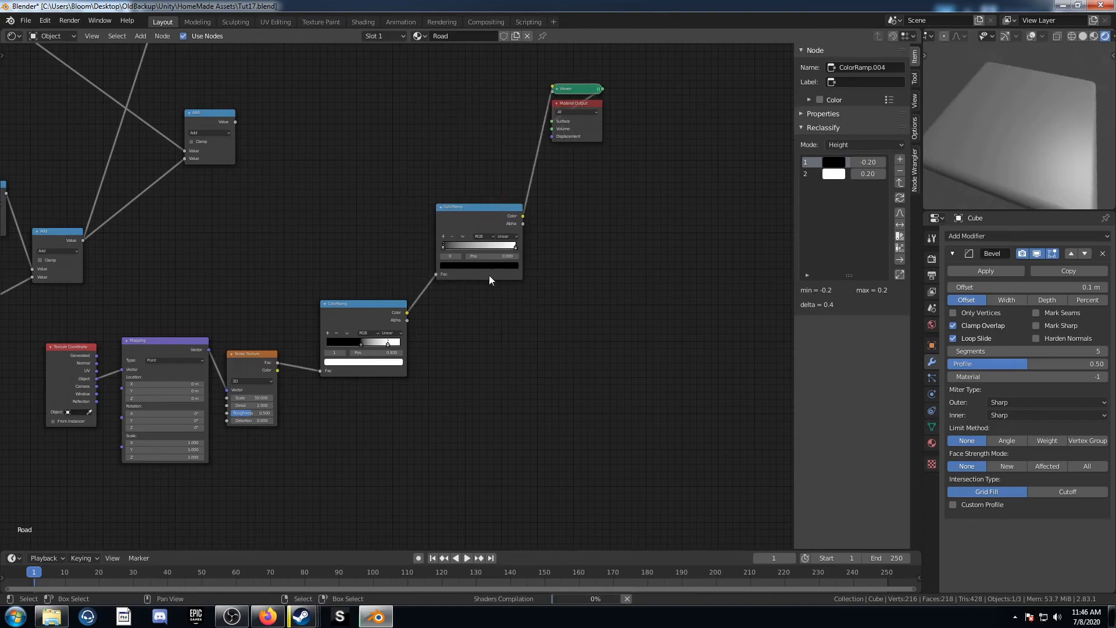
Step: Set the second ColorRamp's black stop to position 0.5 and its white stop to 0.61
scroll(490, 274, "up", 3)
left_click(342, 315)
type("0.5")
key("Return")
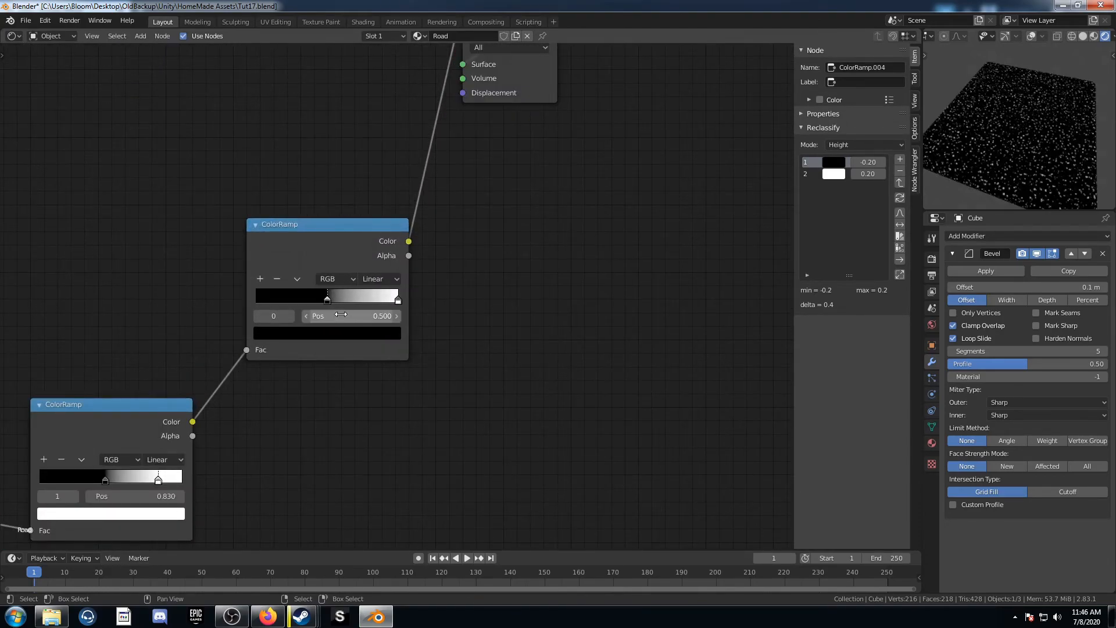
left_click(398, 300)
left_click(382, 317)
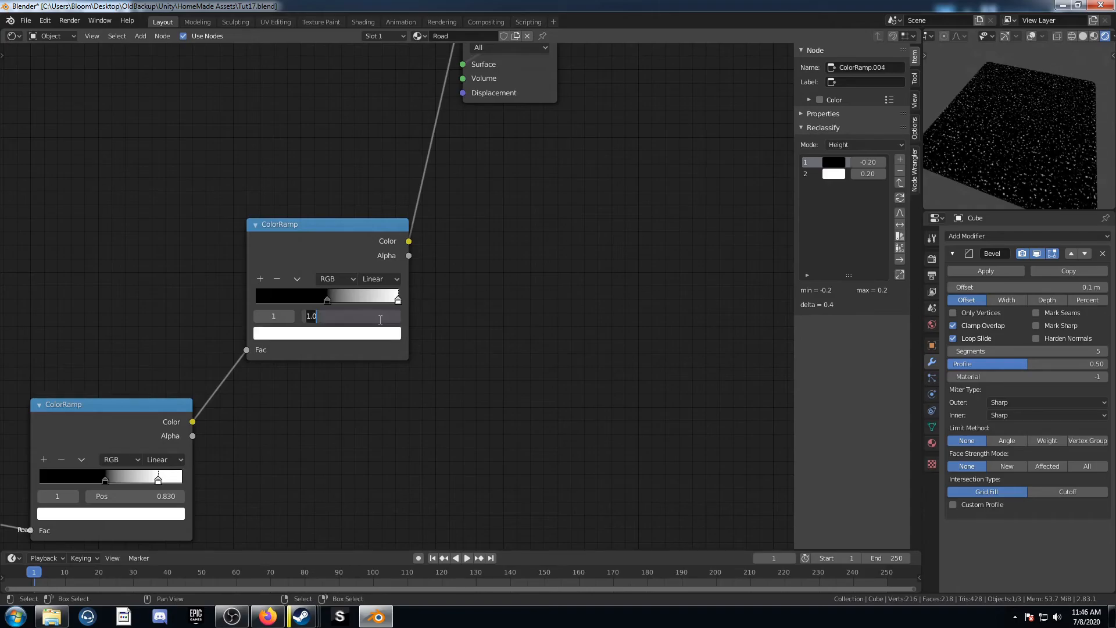
key("Return")
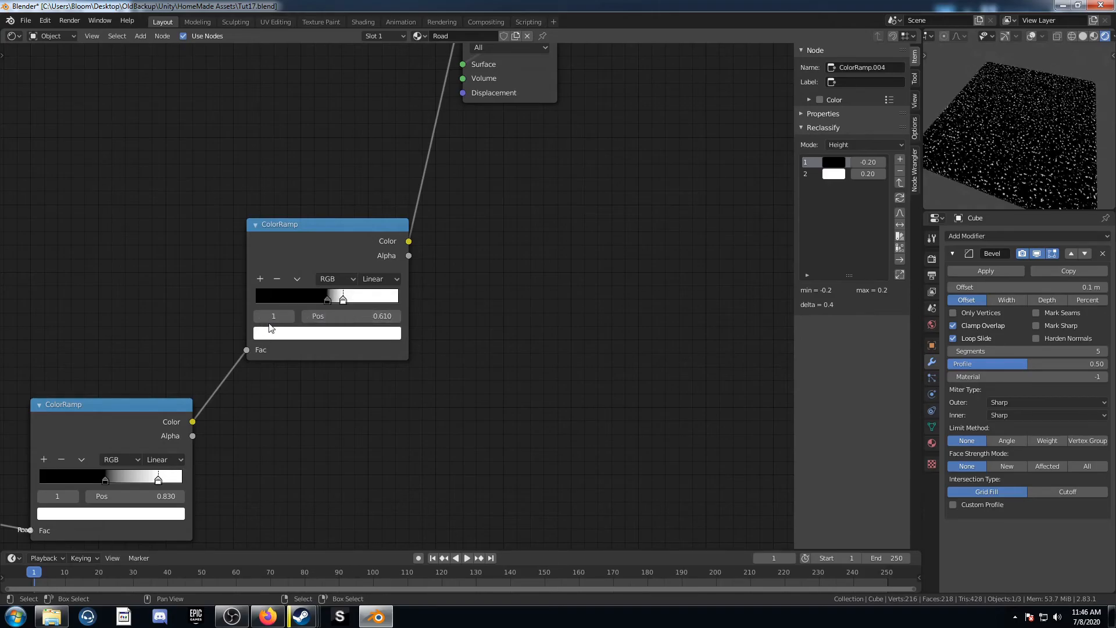
Step: Darken the second ColorRamp's white stop colour to a value of 0.25
left_click(339, 333)
scroll(343, 178, "down", 8)
scroll(336, 186, "down", 8)
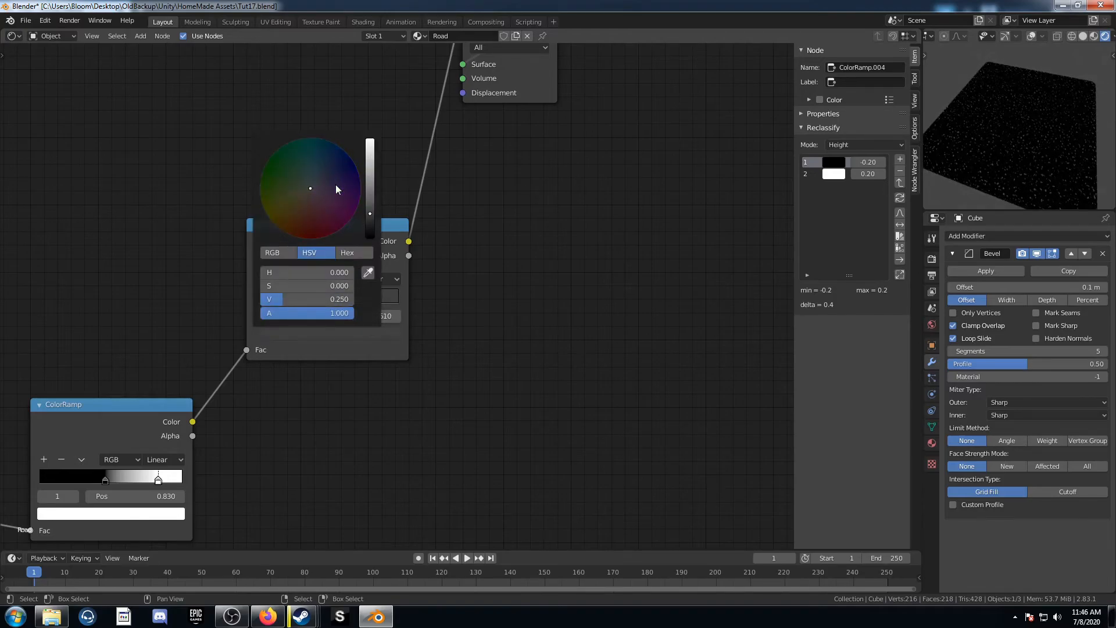
scroll(400, 309, "down", 4)
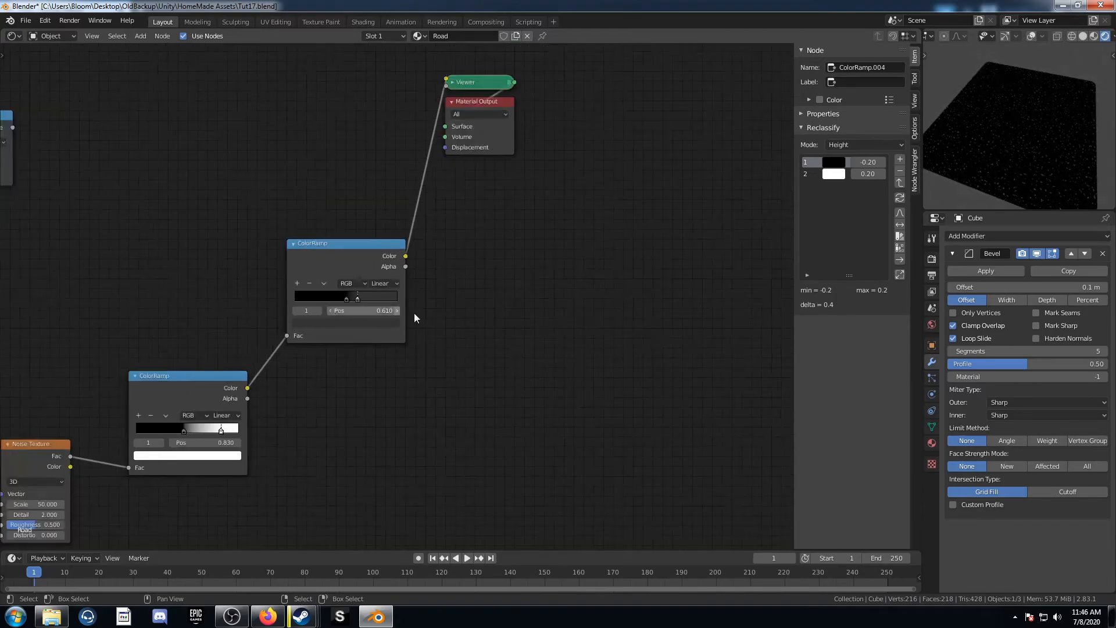
Step: Add a MixRGB node and place it beside the output nodes
scroll(297, 256, "down", 5)
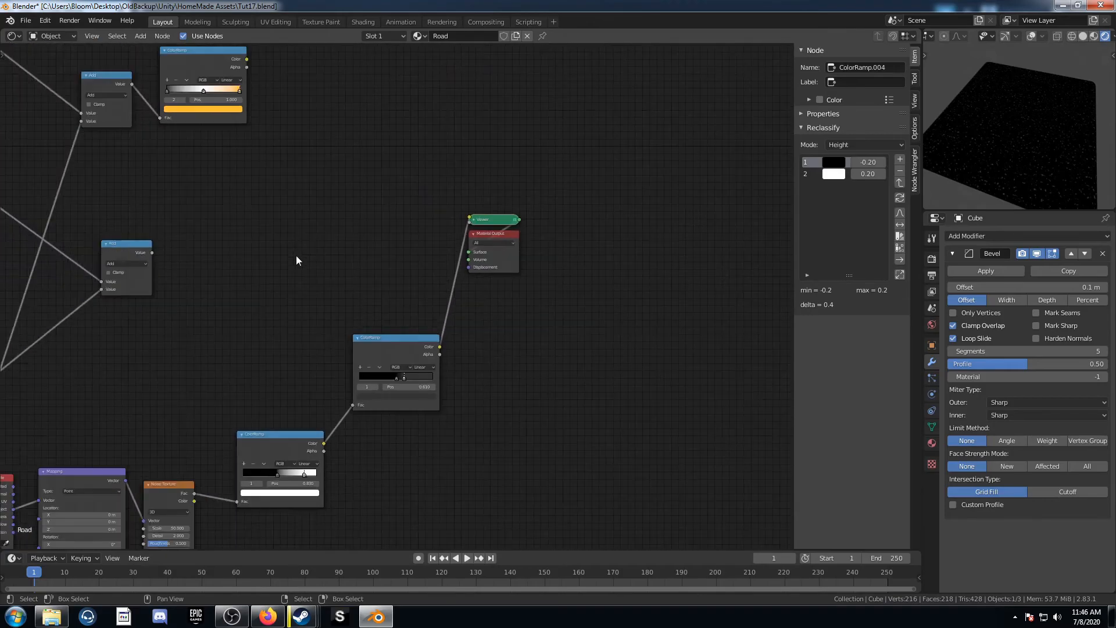
key("shift+a")
type("mix")
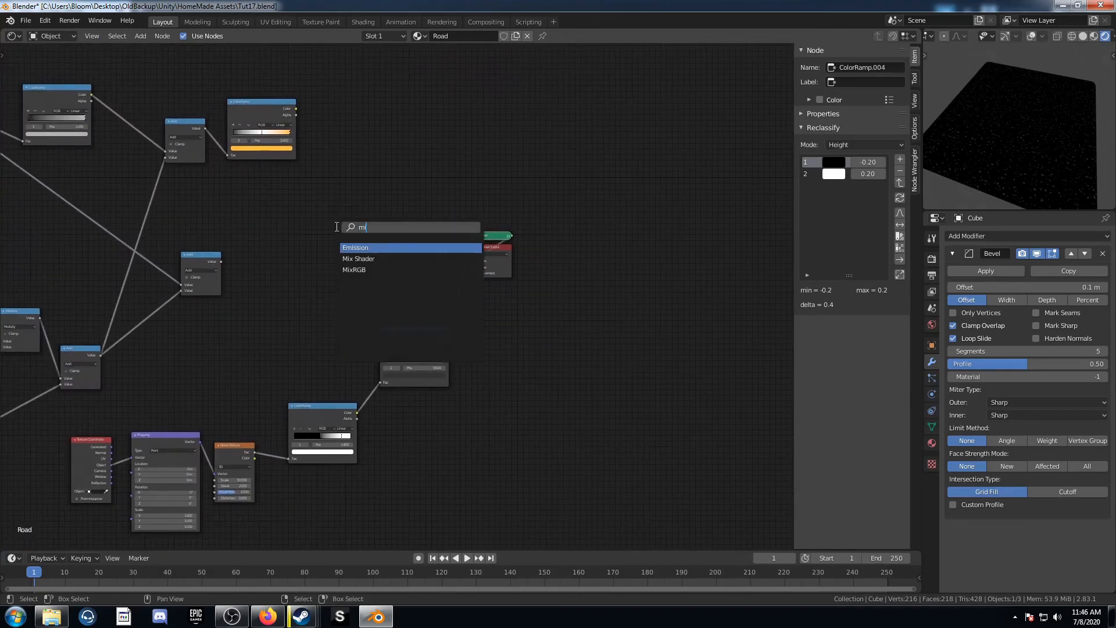
key("Return")
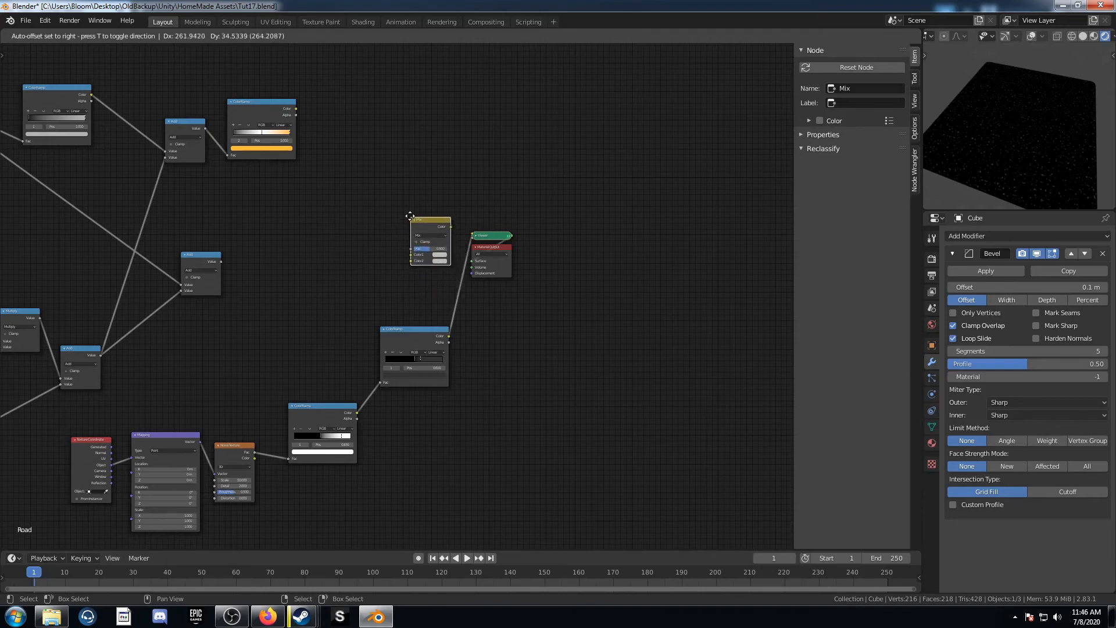
left_click(407, 211)
scroll(448, 274, "up", 2)
left_click_drag(490, 168, 627, 330)
key("g")
left_click(633, 327)
left_click_drag(440, 191, 547, 207)
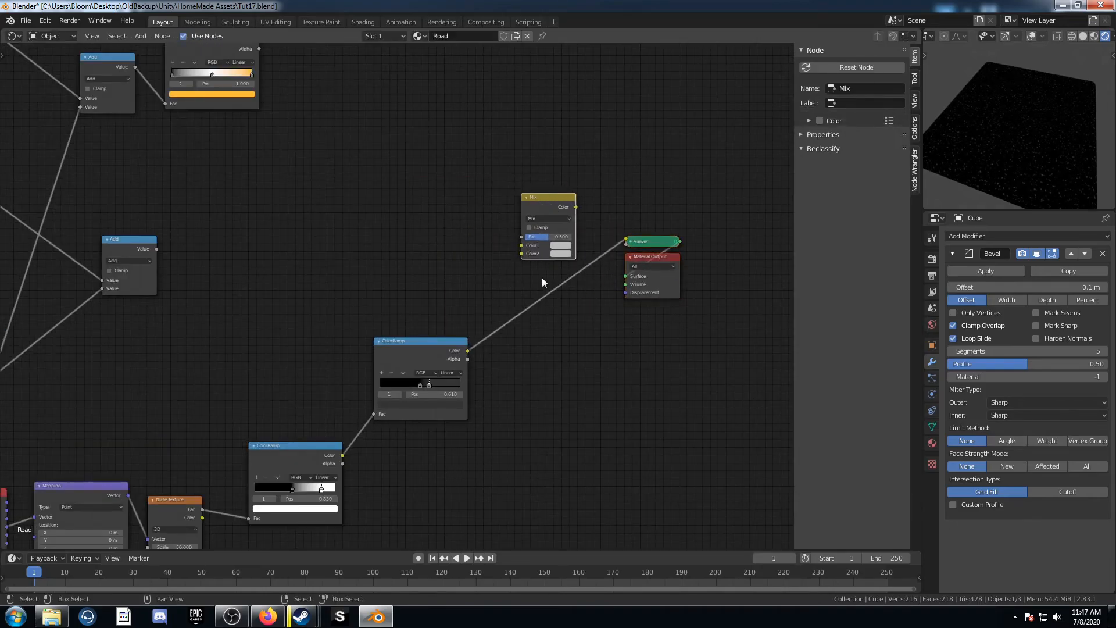
Step: Connect the final Add node of the road lines to the Mix node's Fac input
scroll(117, 244, "down", 1)
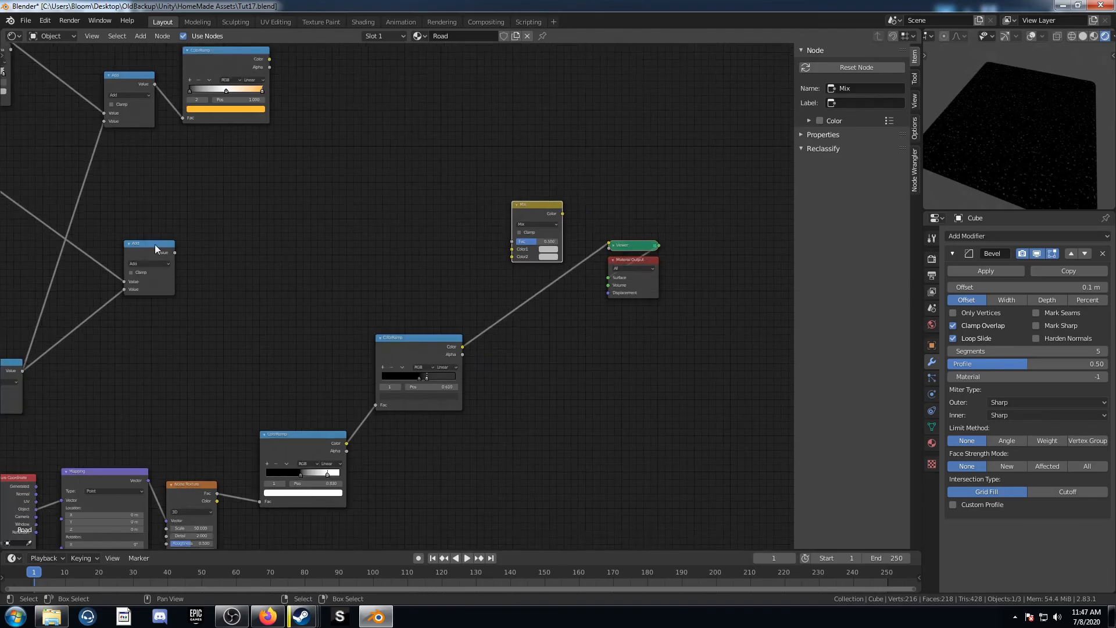
left_click_drag(148, 248, 177, 215)
left_click(174, 216, "ctrl+shift")
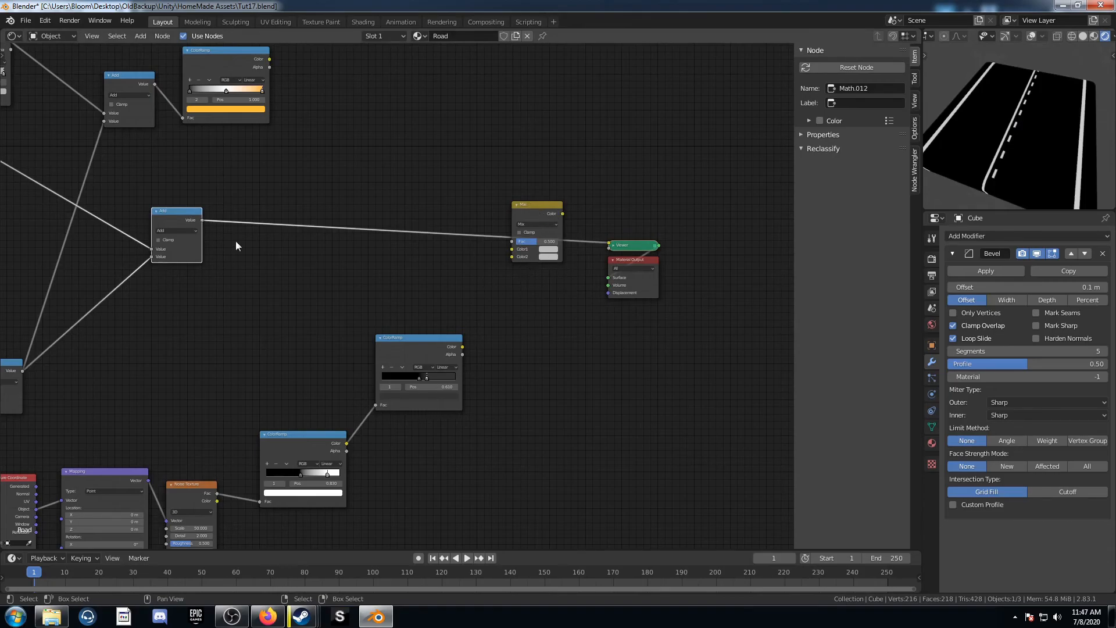
left_click_drag(202, 221, 515, 242)
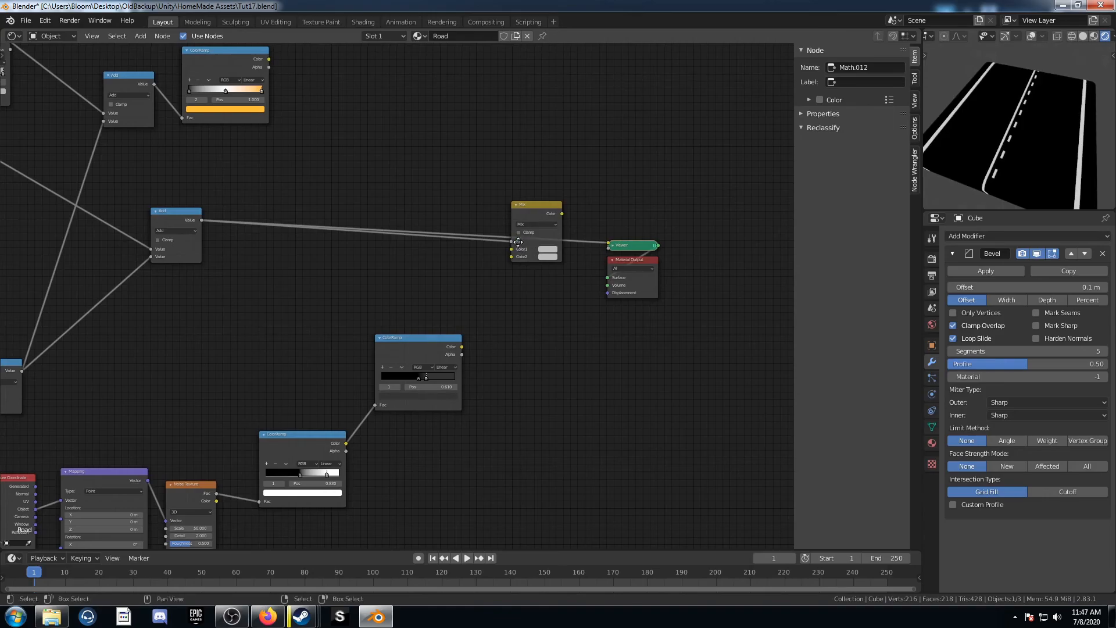
Step: Connect the yellow-line ColorRamp to the Mix node's Color2 and the asphalt ColorRamp to Color1
middle_click_drag(275, 81, 260, 78)
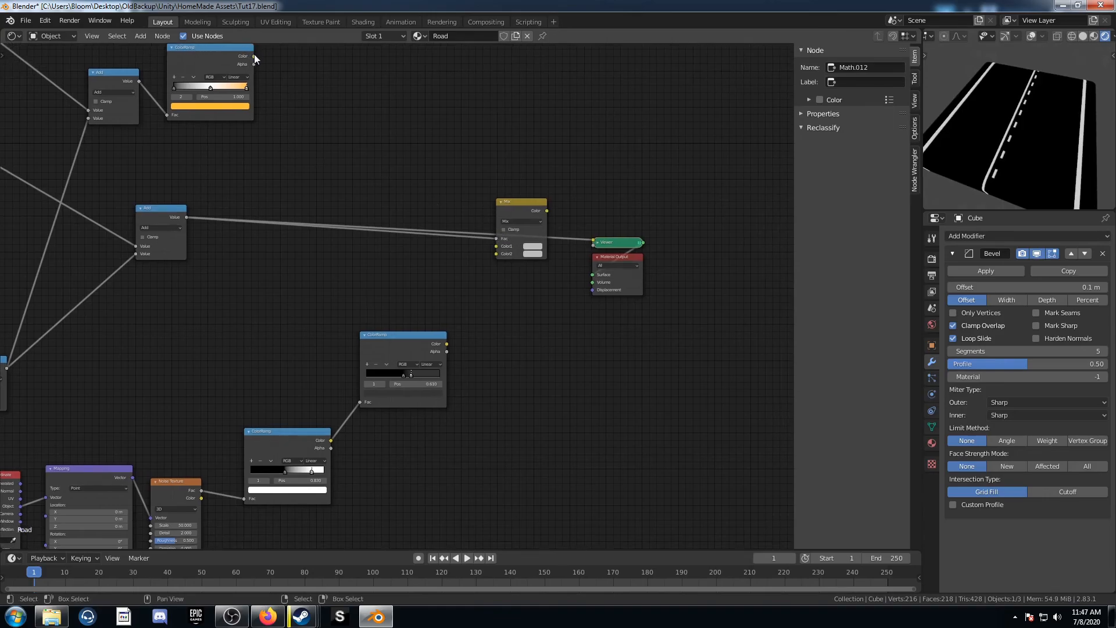
left_click_drag(253, 56, 502, 254)
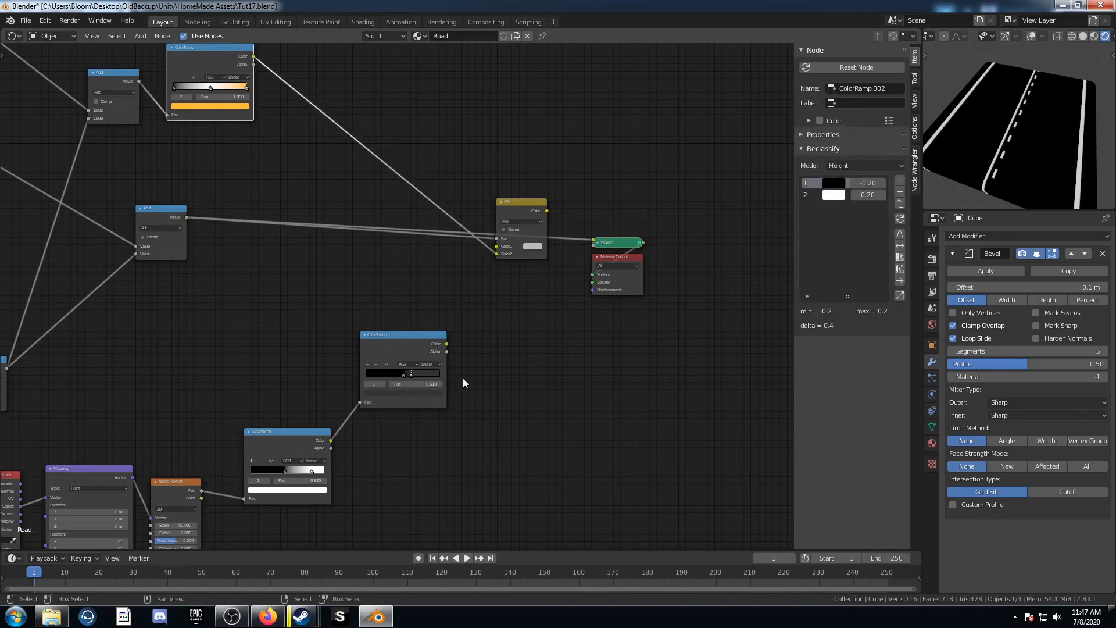
scroll(463, 377, "up", 1)
left_click_drag(414, 340, 414, 316)
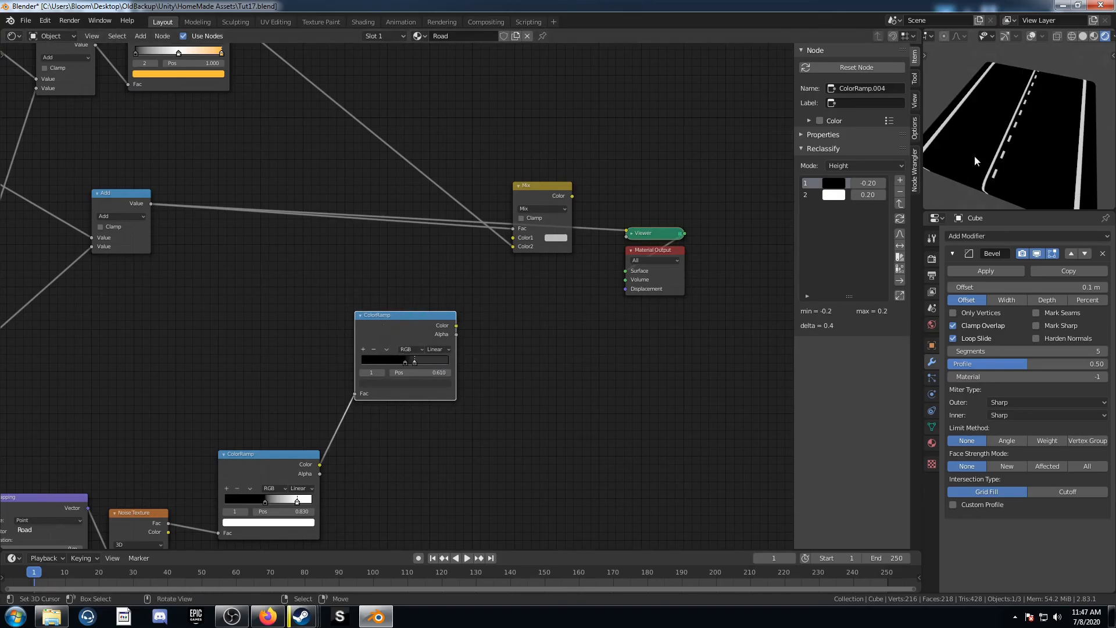
left_click_drag(456, 326, 512, 245)
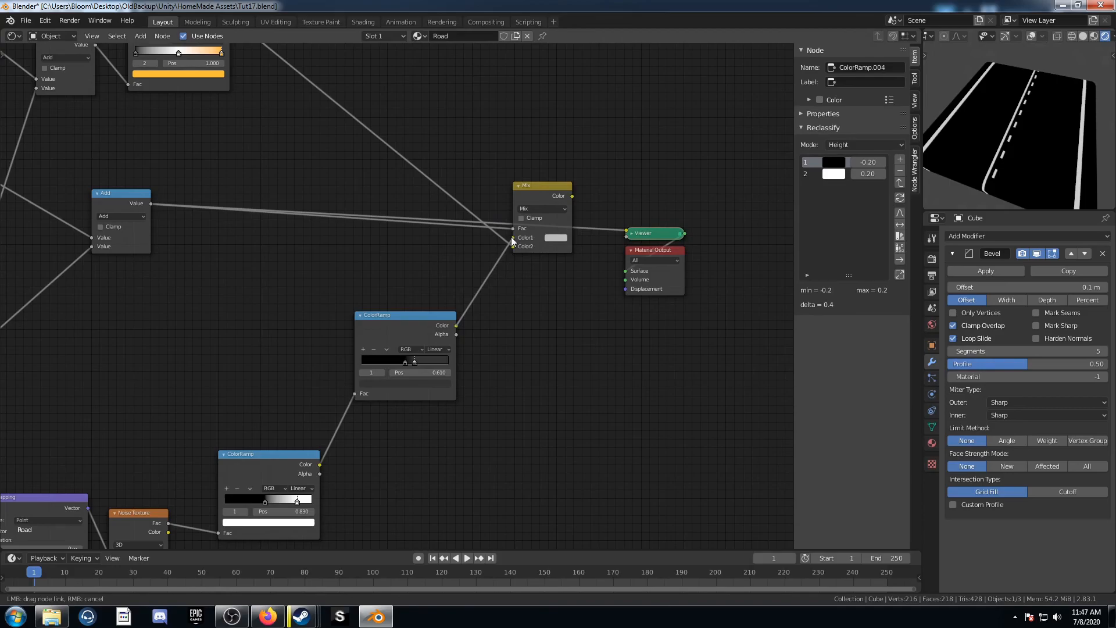
Step: Preview the Mix node's output through the viewer
scroll(547, 276, "down", 2)
middle_click_drag(575, 292, 533, 279)
left_click_drag(531, 337, 655, 171)
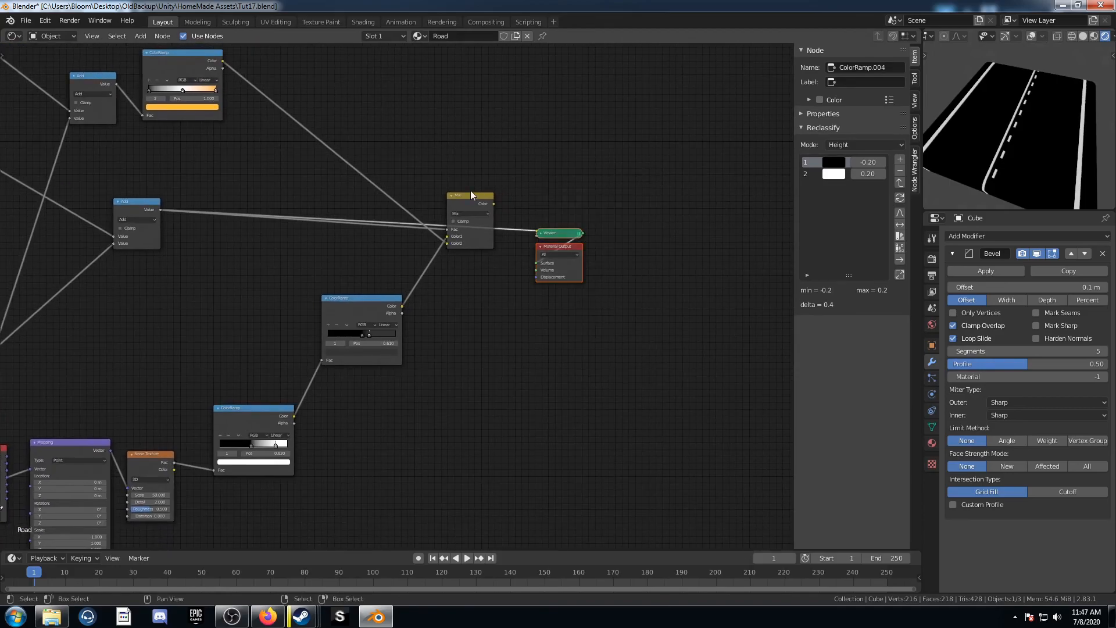
left_click(469, 198, "ctrl+shift")
middle_click_drag(603, 315, 445, 312)
scroll(1038, 169, "down", 2)
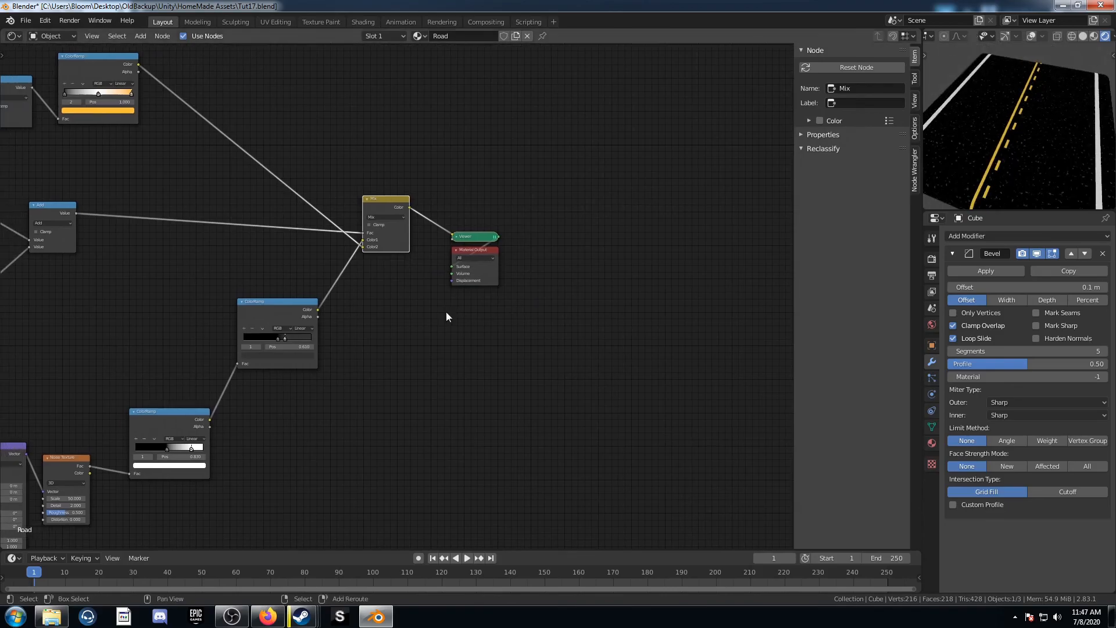
Step: Add a Principled BSDF taking the Mix colour as Base Color into the Material Output, with Roughness 1.0
key("shift+a")
left_click(447, 313)
type("prin")
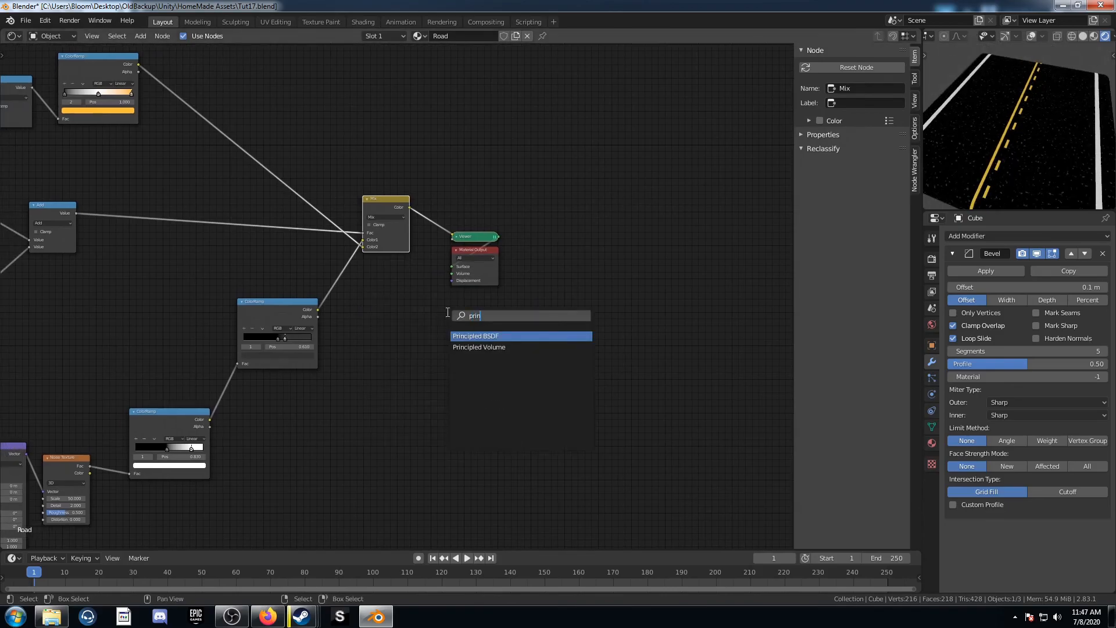
key("Return")
left_click(434, 162)
scroll(537, 273, "up", 2)
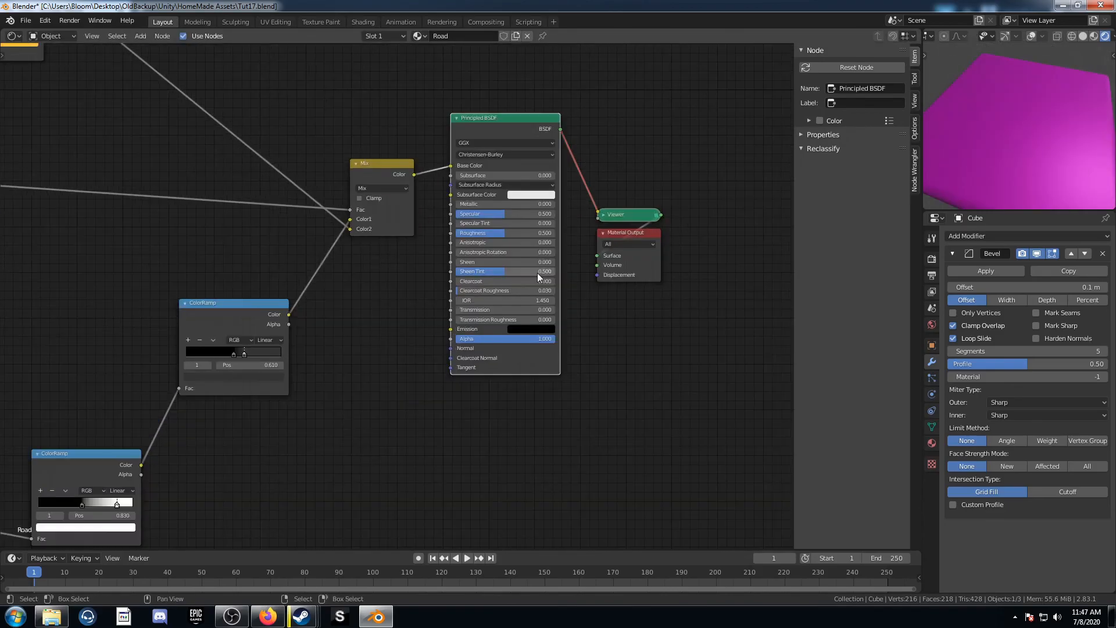
scroll(537, 274, "up", 3)
left_click(532, 72, "ctrl+shift")
scroll(591, 299, "up", 3)
middle_click_drag(586, 258, 430, 369)
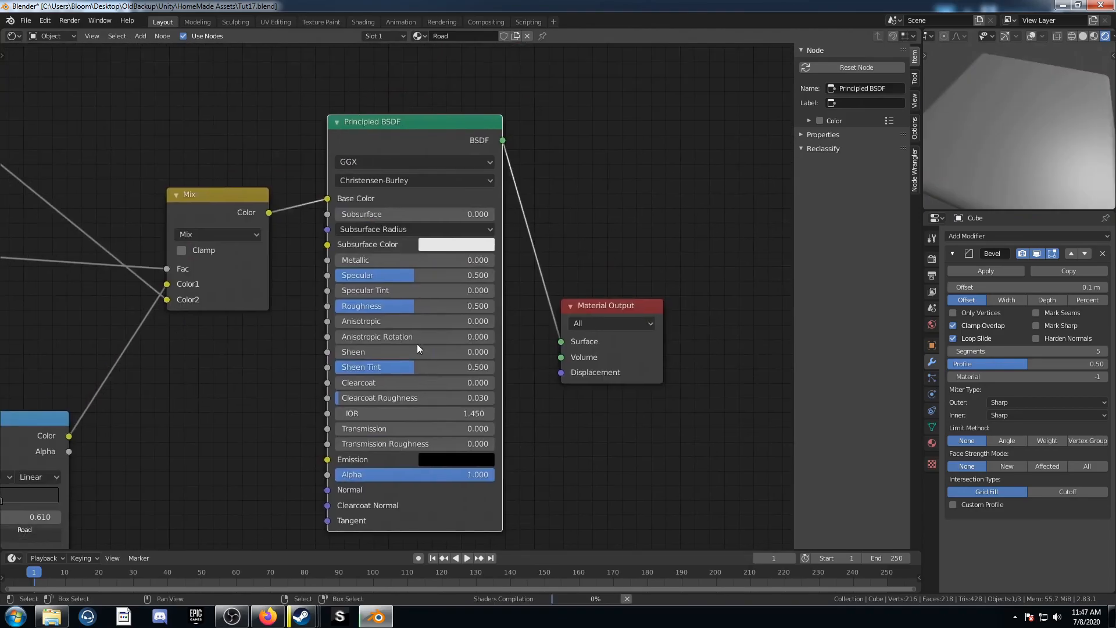
left_click_drag(394, 307, 494, 308)
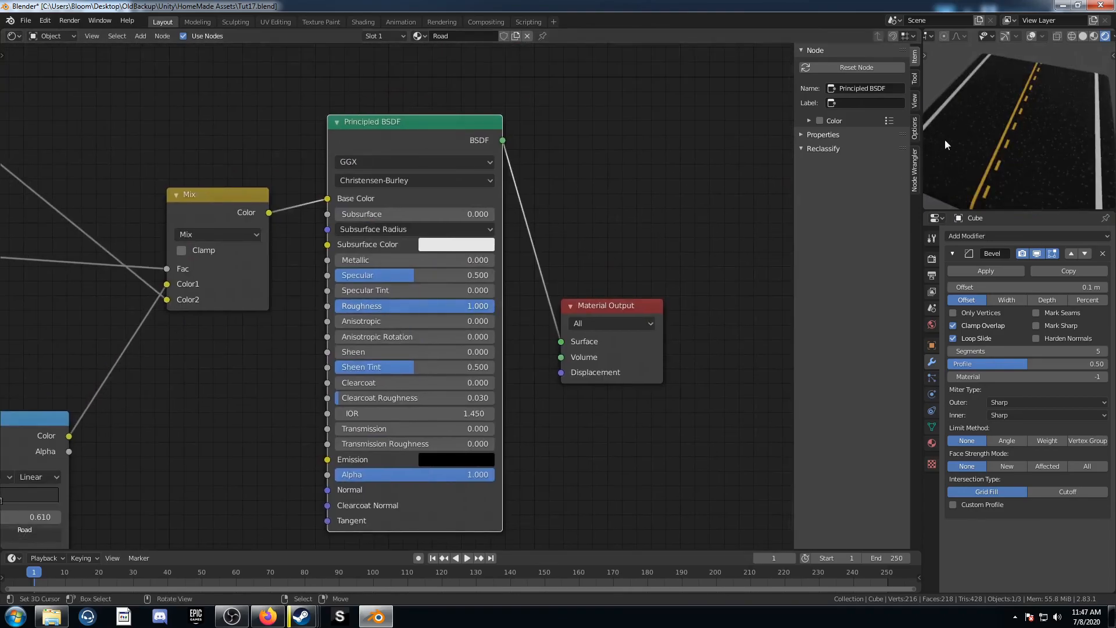
middle_click_drag(1077, 146, 1070, 174)
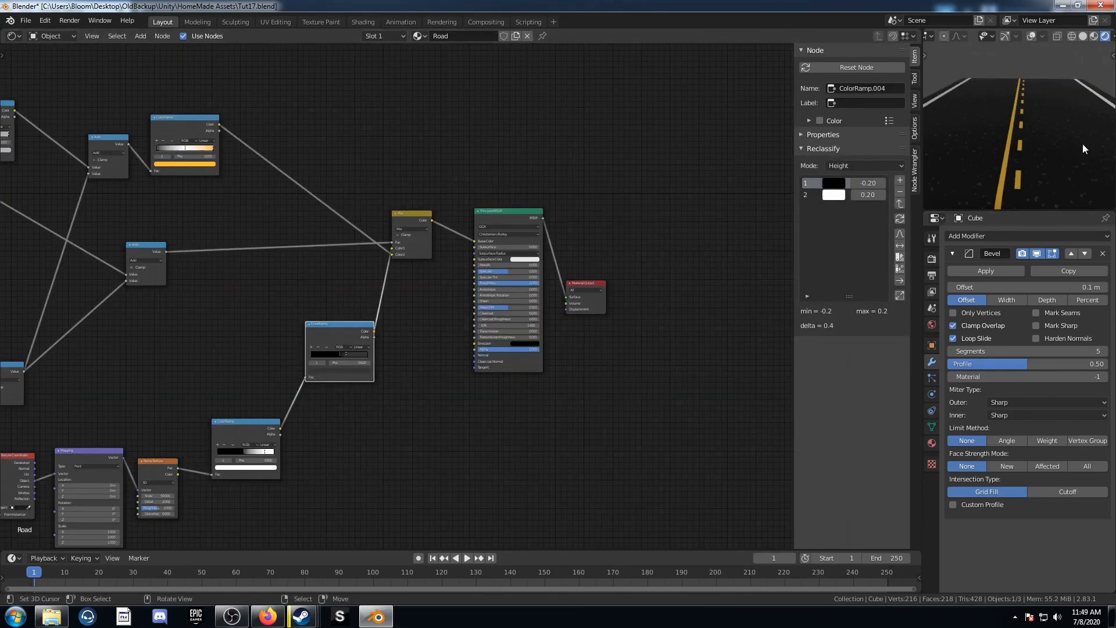
Step: Examine the complete Road node network from the texture coordinates through to the material output
scroll(418, 362, "down", 4)
mouse_move(273, 372)
middle_mouse_down()
mouse_move(302, 354)
mouse_move(494, 324)
middle_mouse_up()
middle_click_drag(241, 348, 441, 381)
scroll(262, 316, "up", 5)
middle_click_drag(262, 316, 436, 197)
scroll(361, 269, "up", 4)
scroll(719, 357, "down", 4)
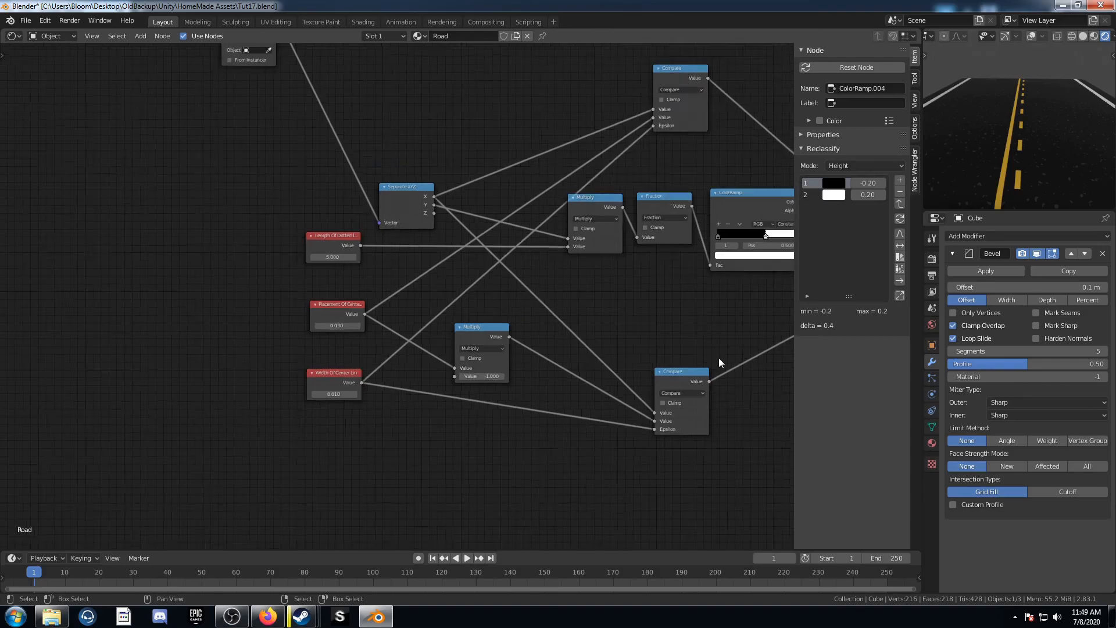
middle_click_drag(743, 239, 517, 364)
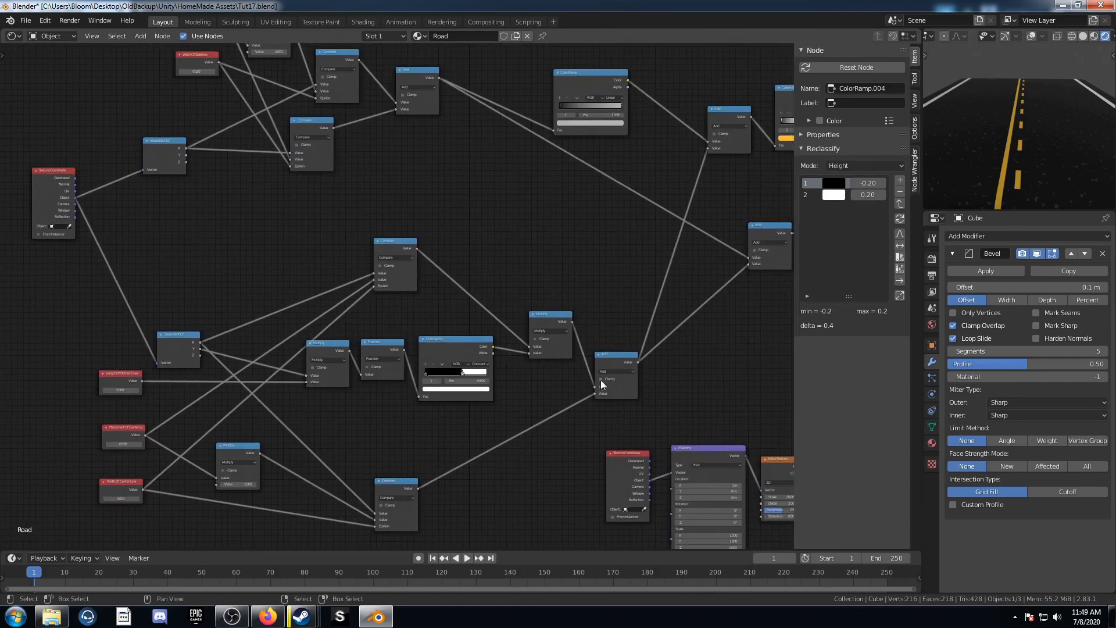
scroll(677, 291, "down", 2)
middle_click_drag(676, 291, 349, 324)
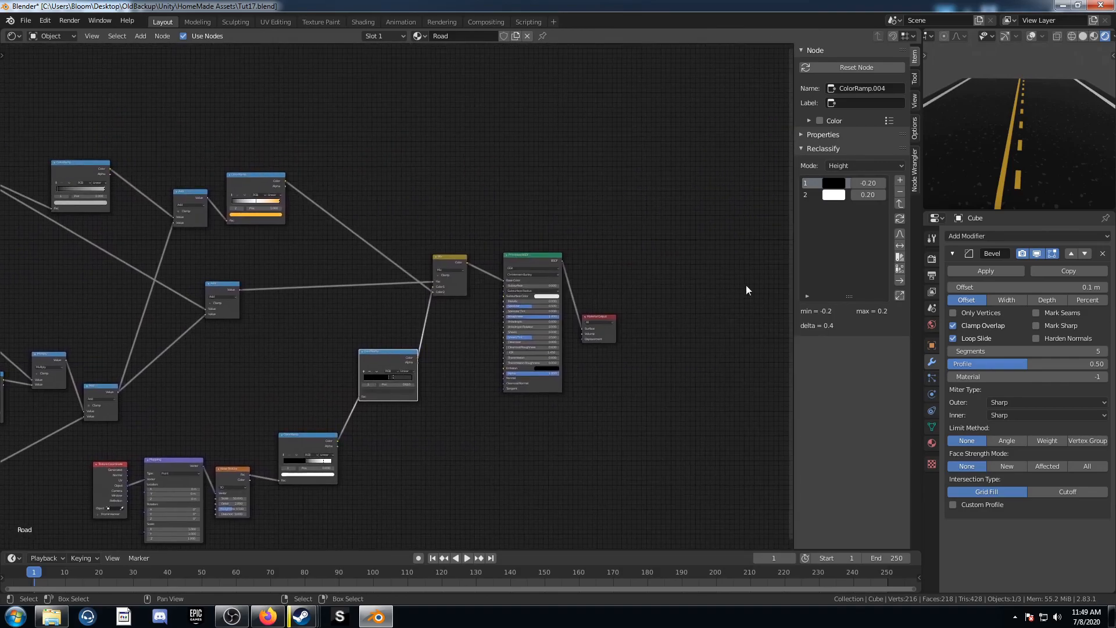